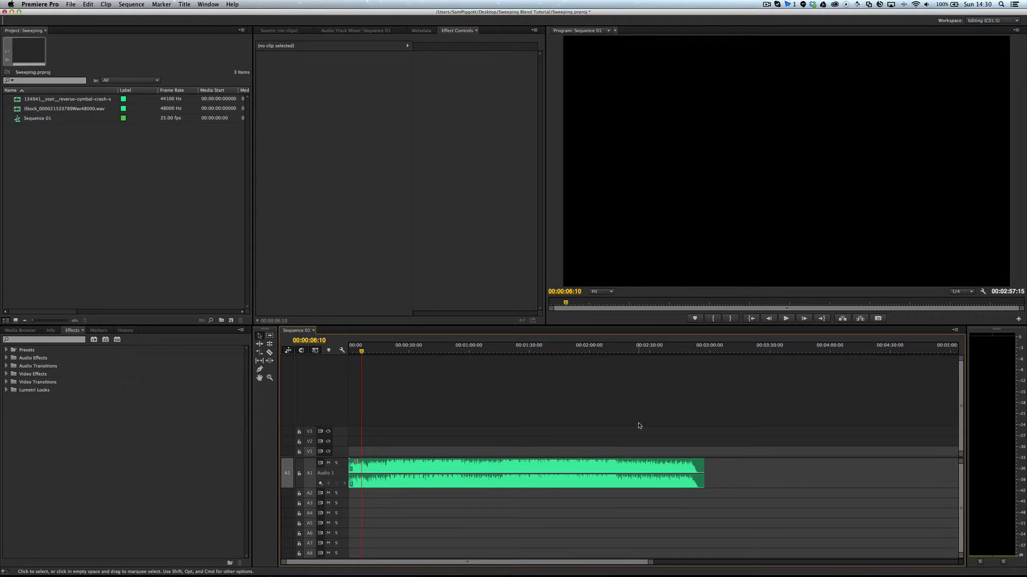
- Zoom into the timeline and preview the music's opening from the sequence start
key(=)
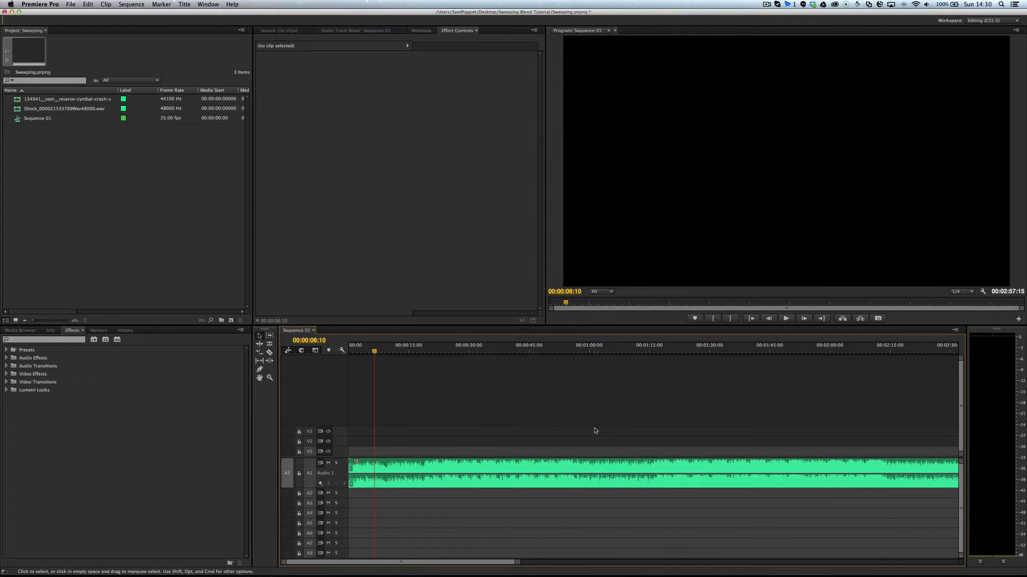
key(Home)
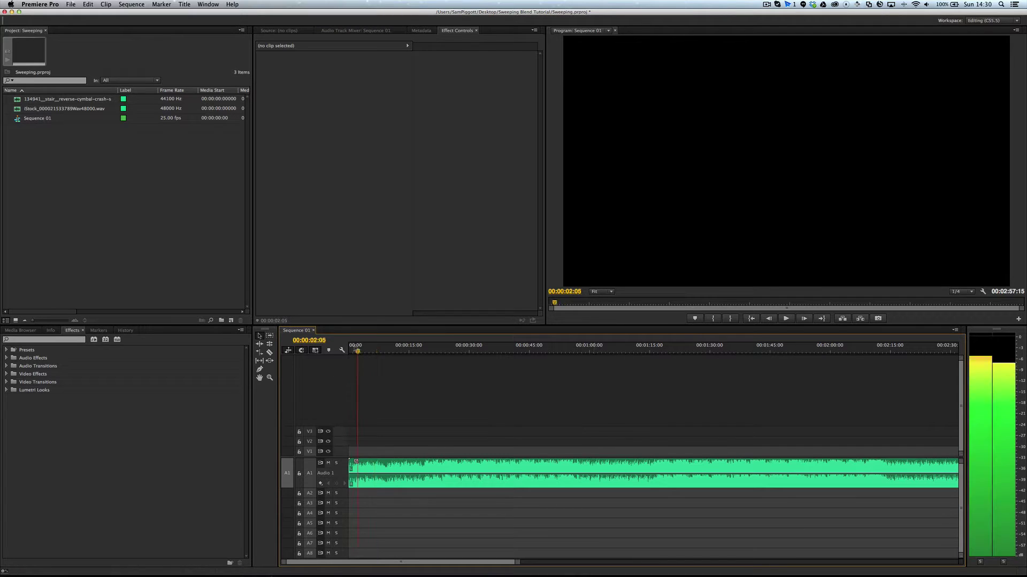
key(space)
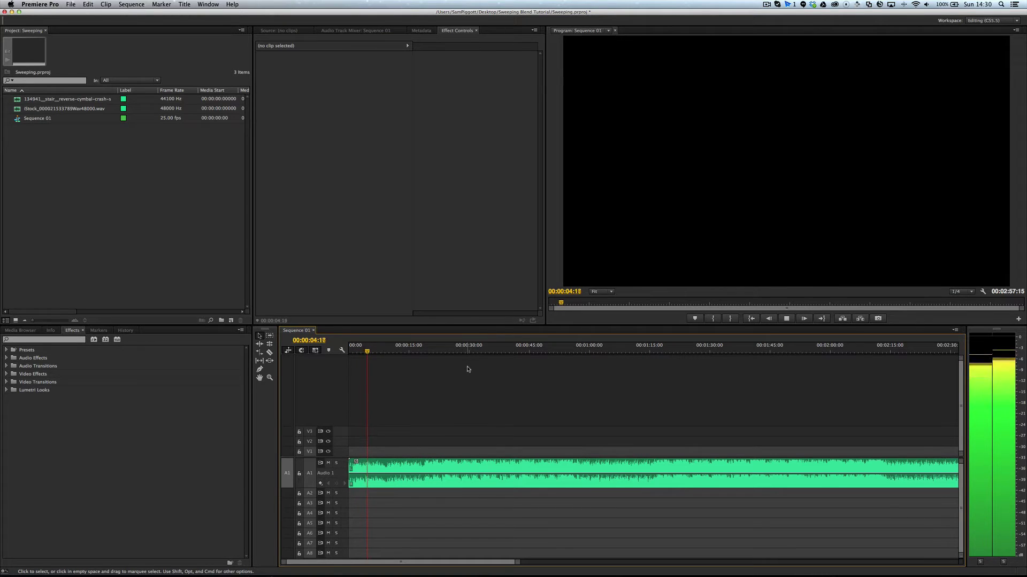
key(space)
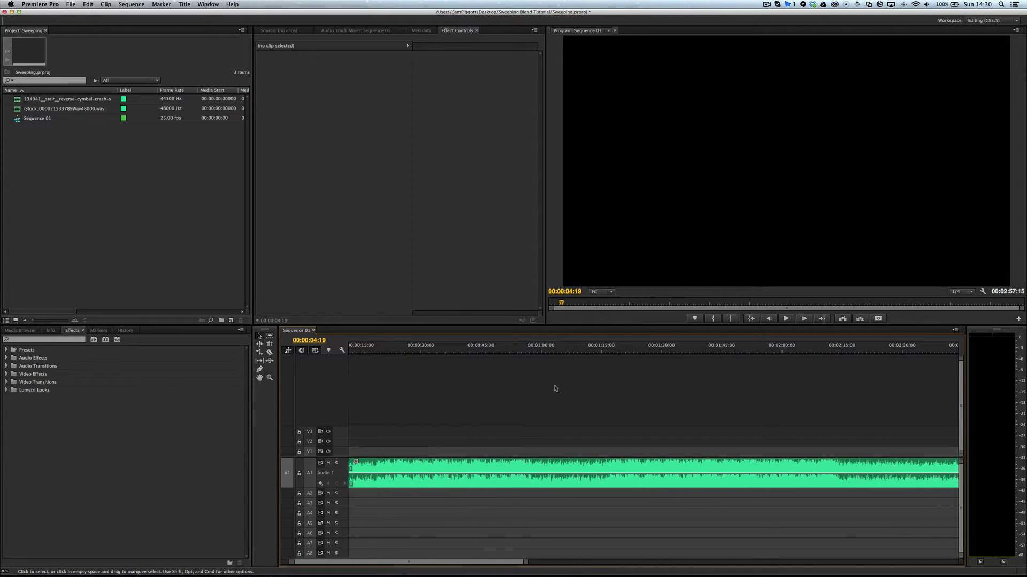
- Enlarge the Audio 1 track so the music waveform is taller
scroll(554, 389, down, 1)
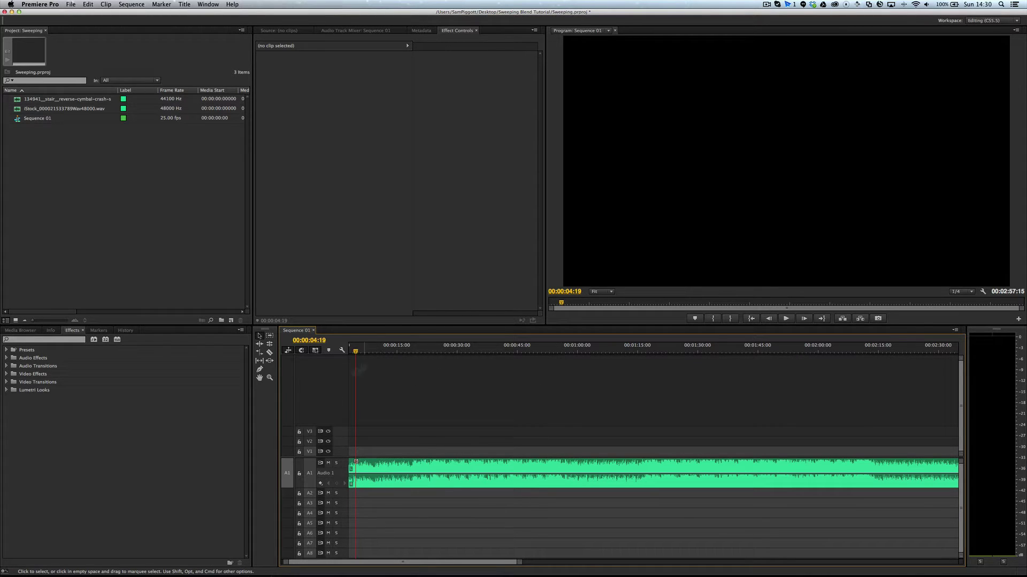
scroll(747, 412, down, 5)
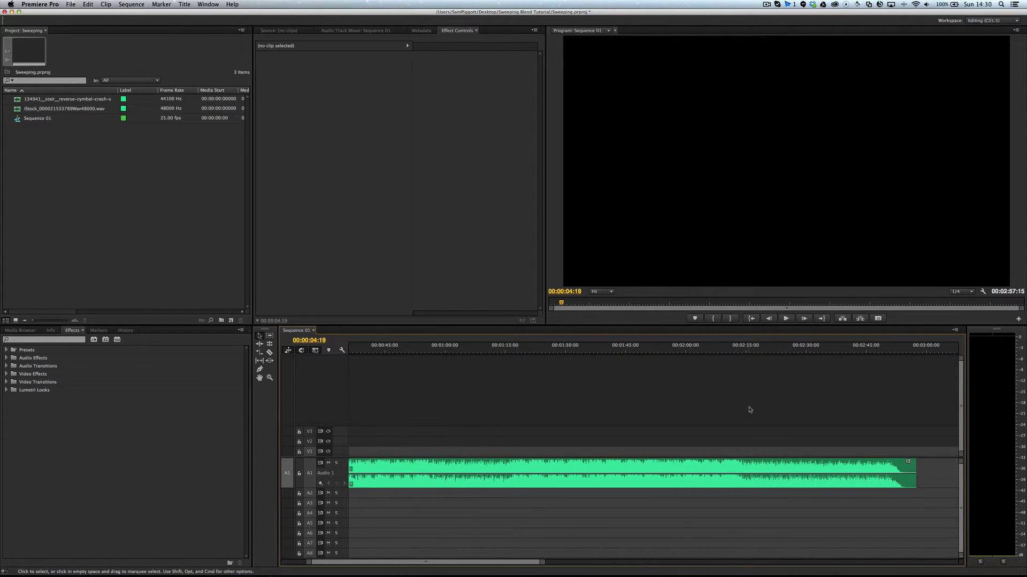
scroll(836, 430, up, 6)
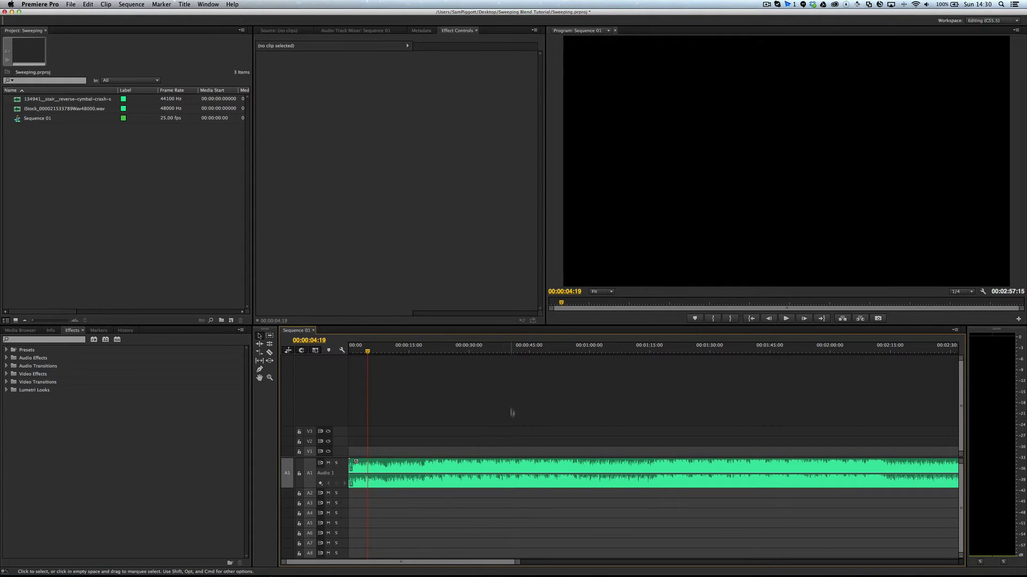
scroll(600, 366, right, 5)
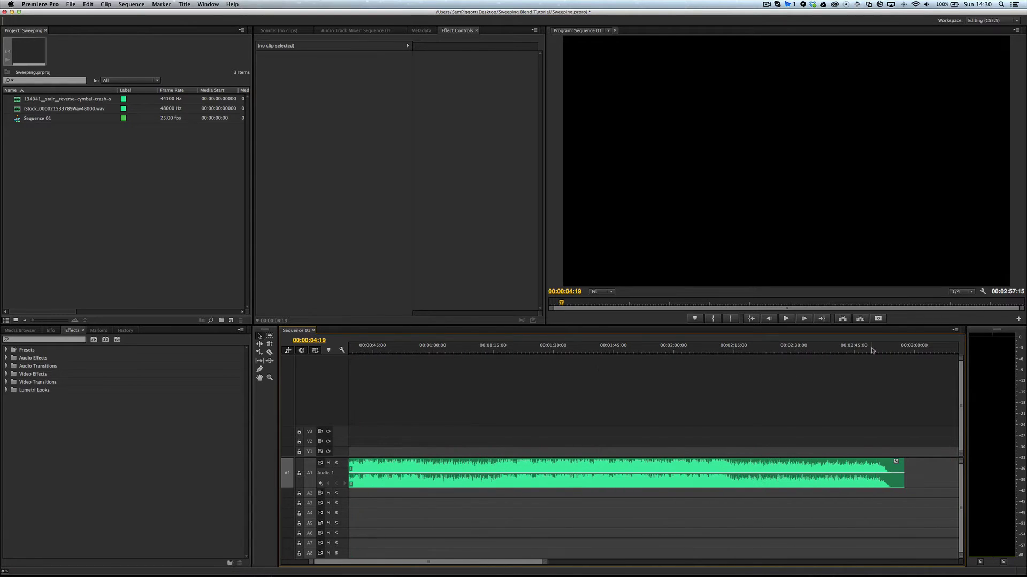
scroll(718, 436, left, 5)
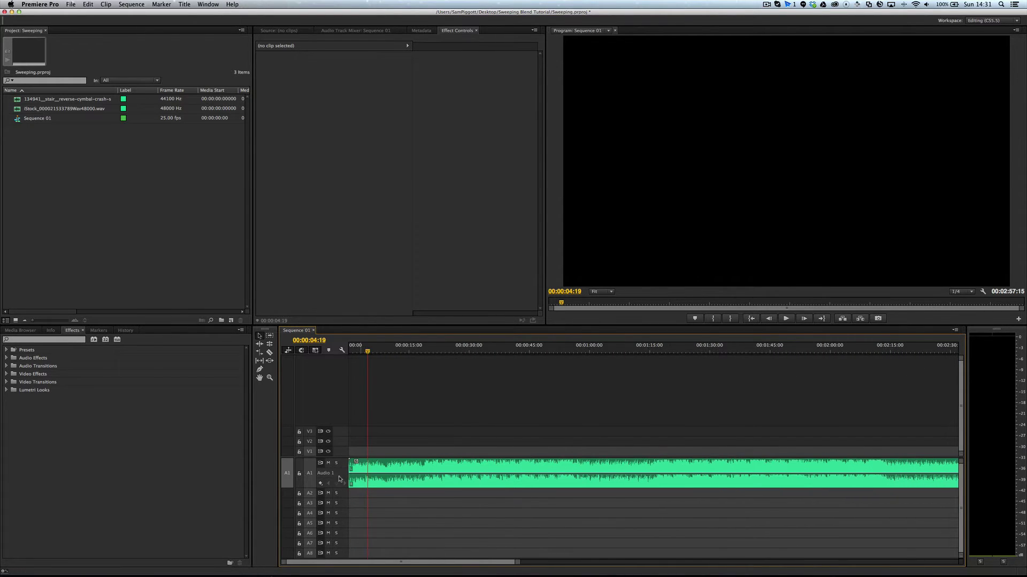
scroll(337, 491, down, 1)
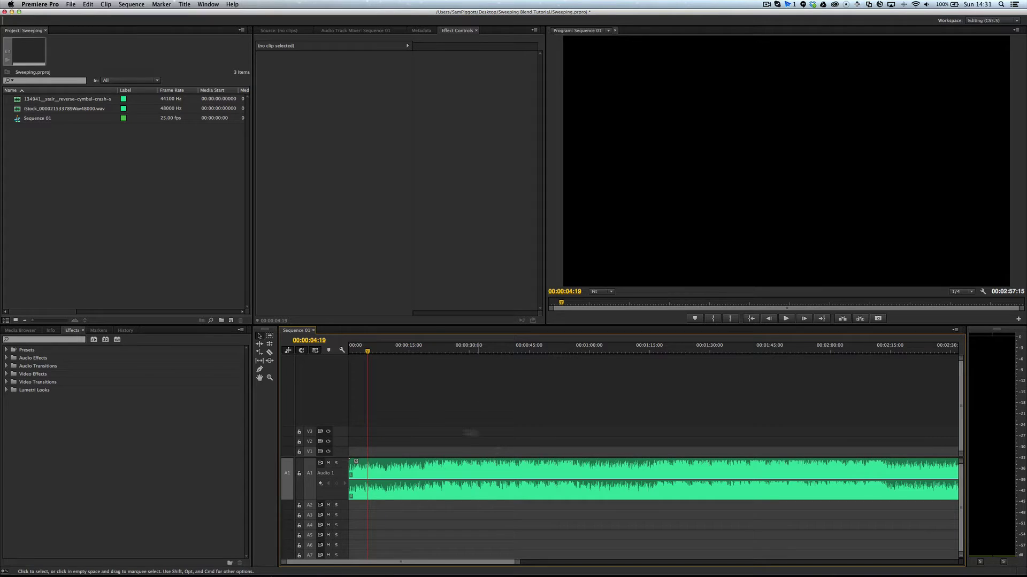
- Audition the music from about 15 seconds, stopping at 00:00:22:10
click(419, 351)
drag(419, 351, 406, 351)
key(space)
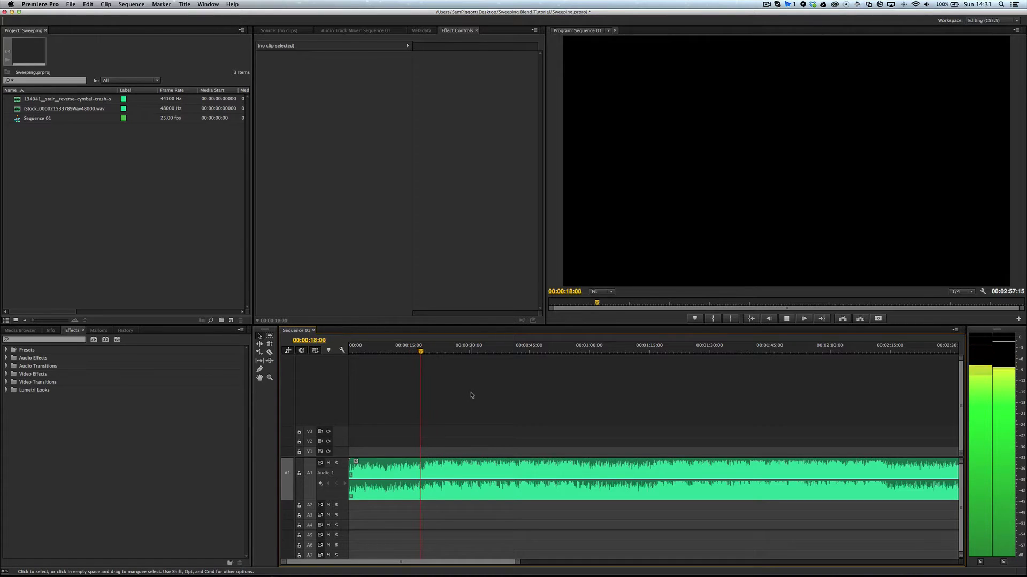
key(space)
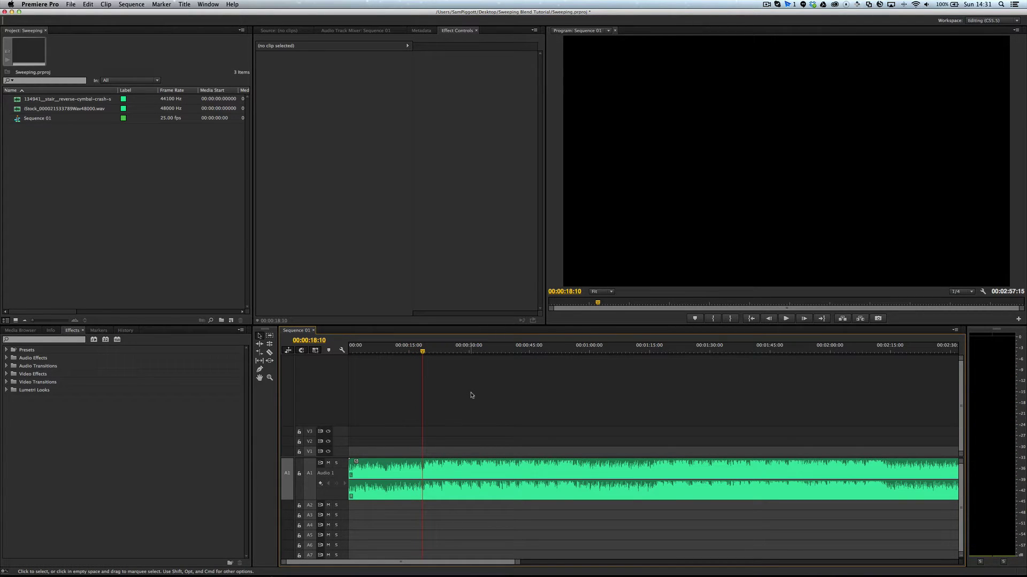
key(space)
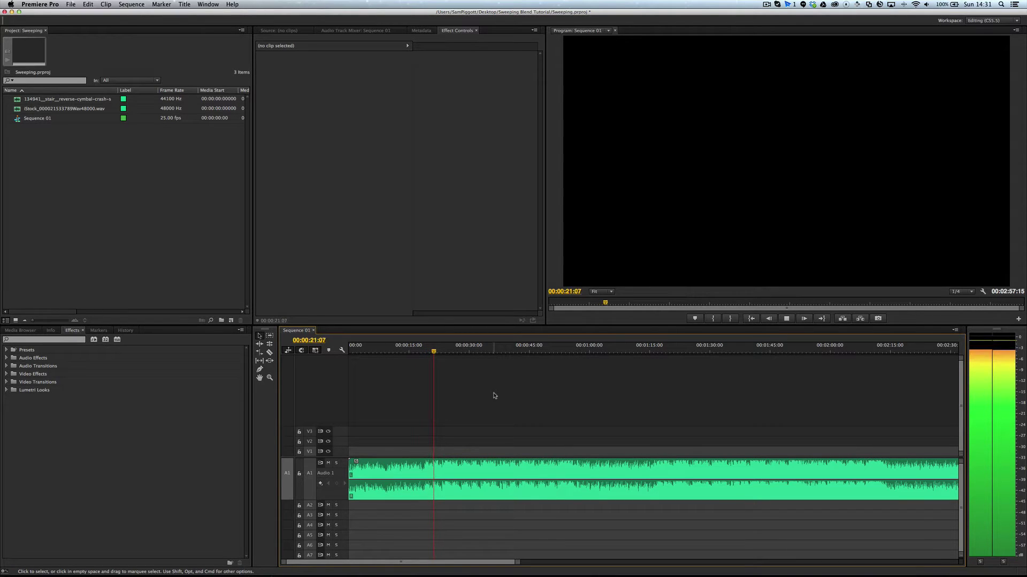
key(space)
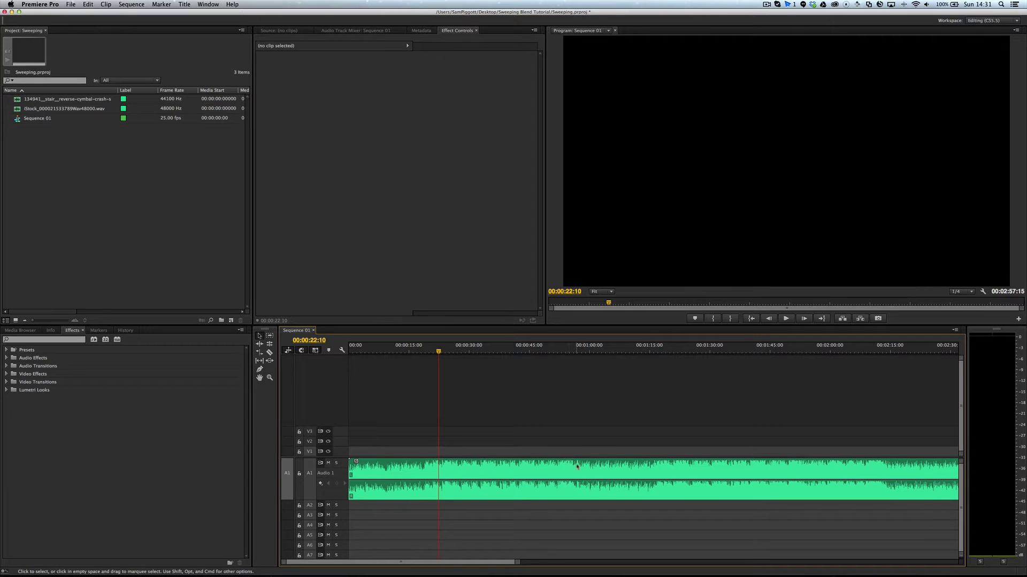
- Audition from 00:00:55:00, then park the playhead at 00:00:56:15
click(569, 349)
key(space)
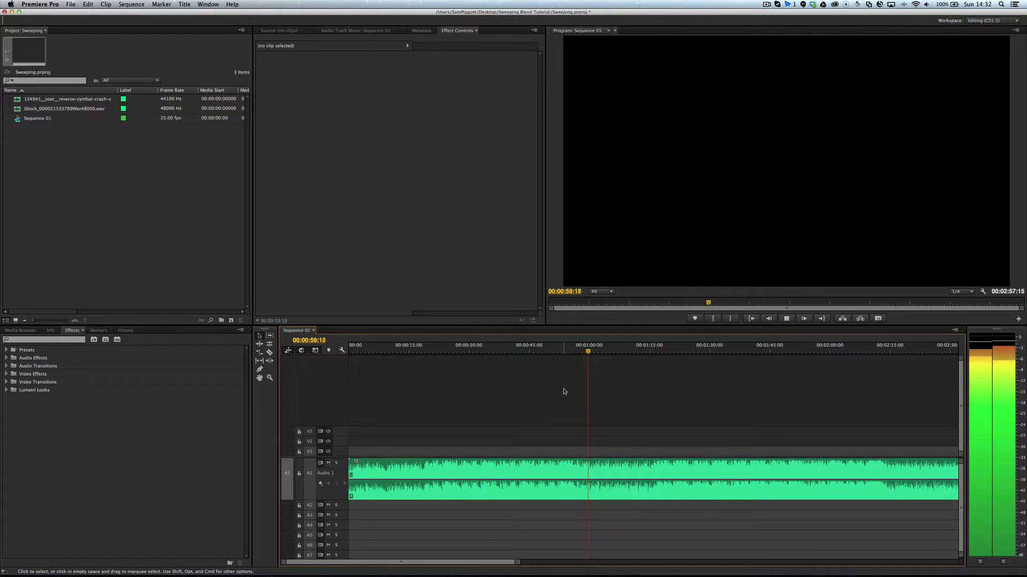
key(space)
key(minus)
key(minus)
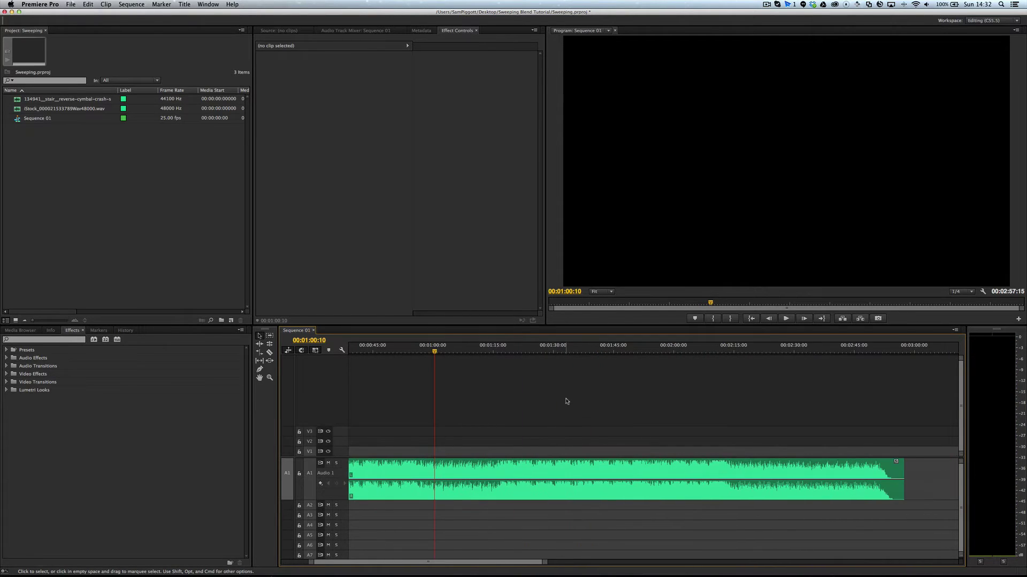
key(equal)
key(equal)
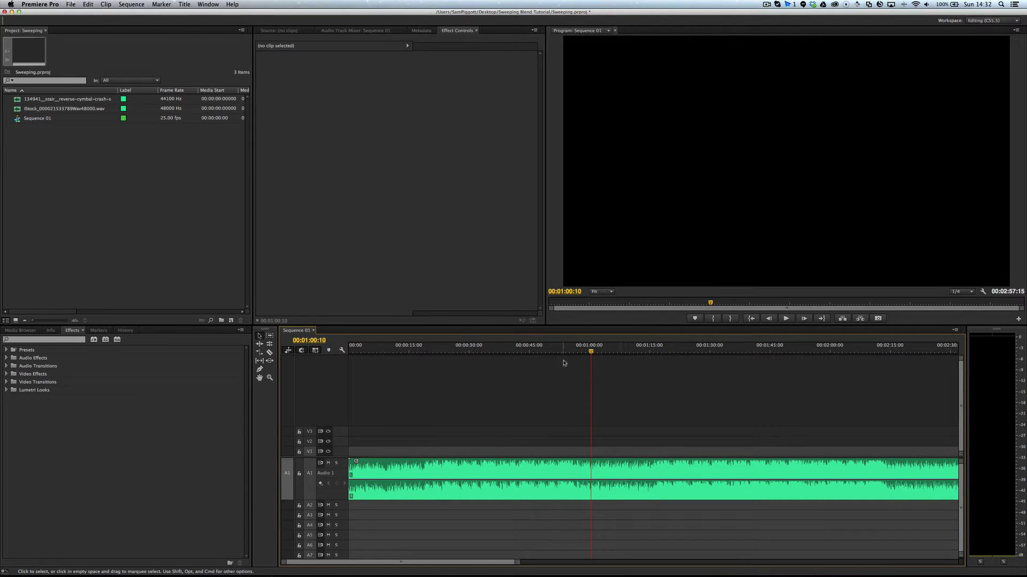
click(575, 348)
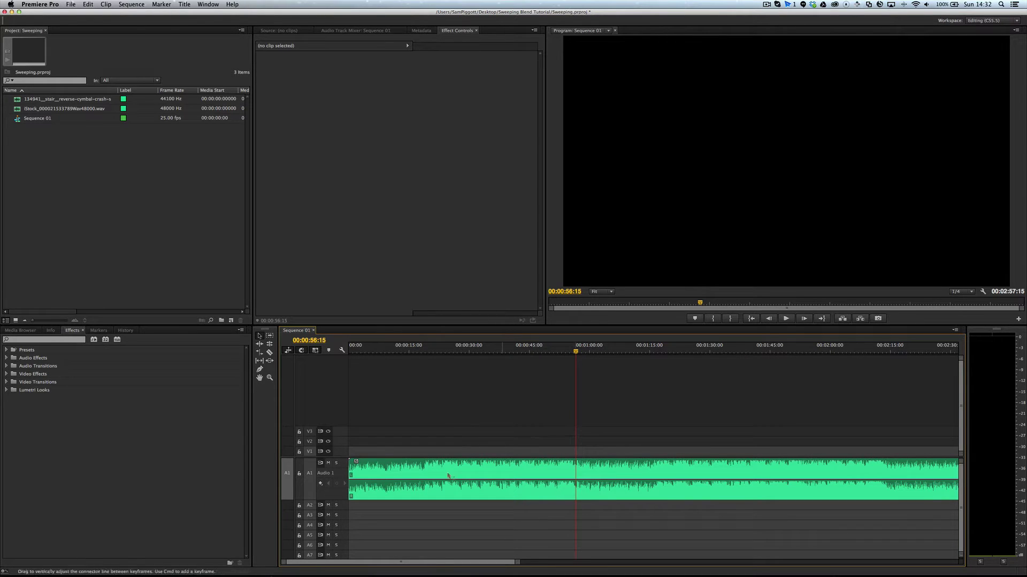
scroll(462, 438, right, 5)
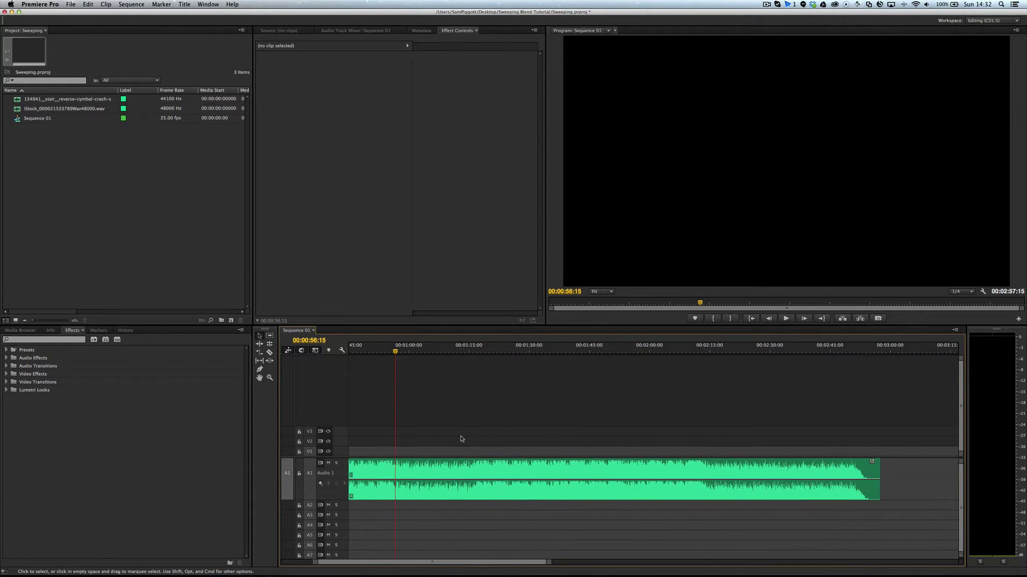
scroll(583, 437, left, 5)
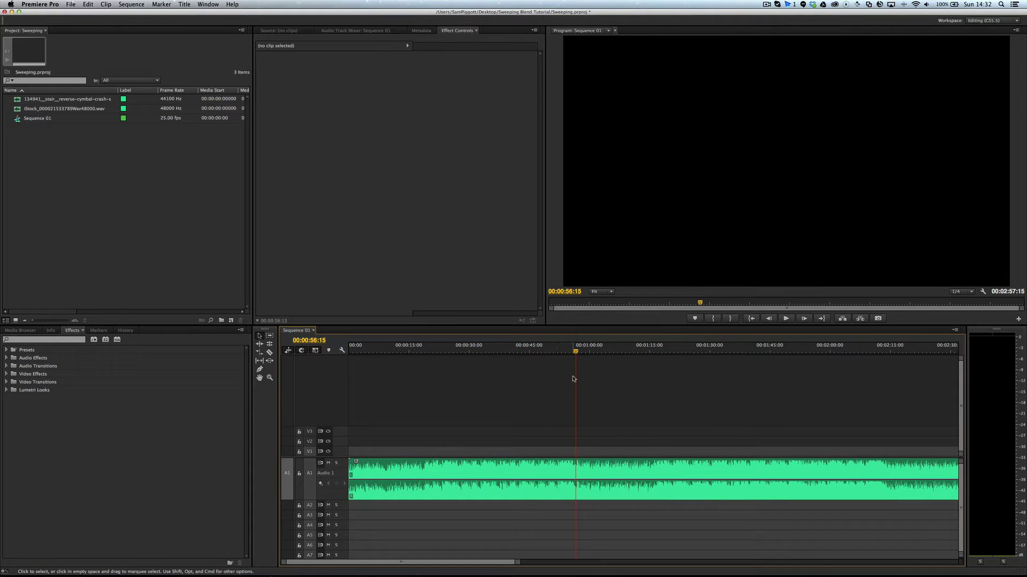
scroll(768, 419, right, 4)
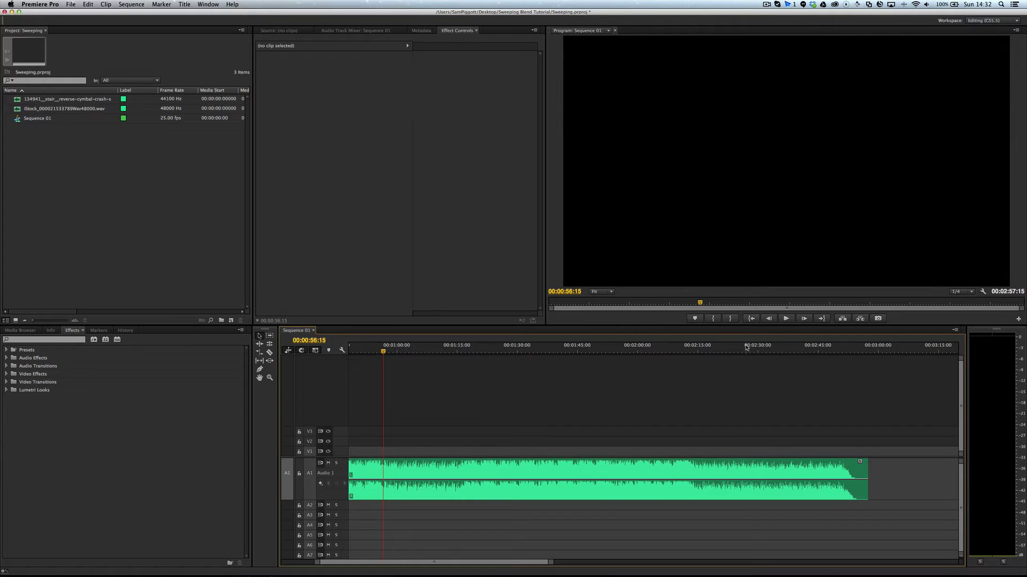
- Audition the ending from 00:02:13:08 and 00:02:40:08, stopping at 00:02:43:03 for the Razor
click(691, 352)
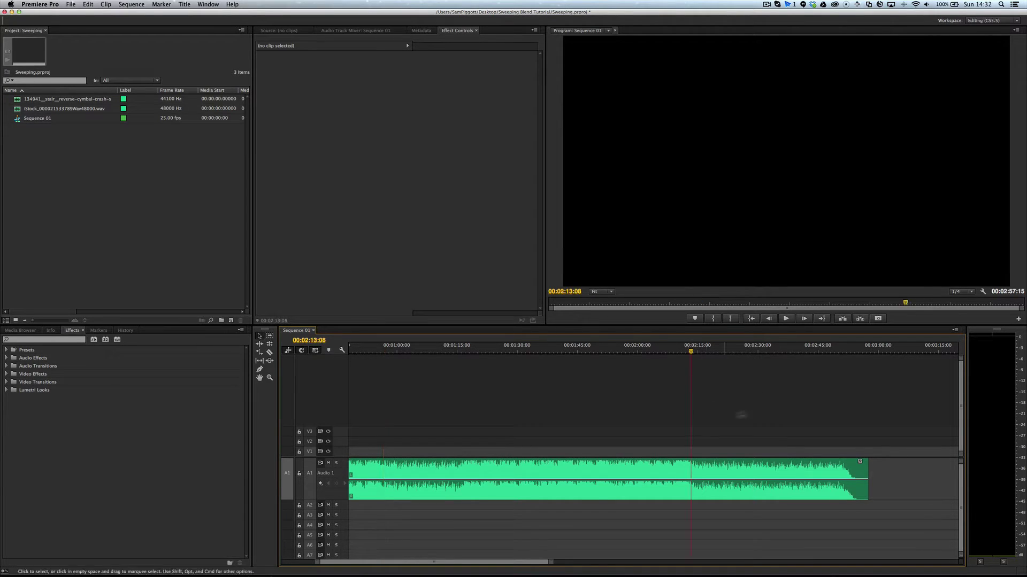
key(space)
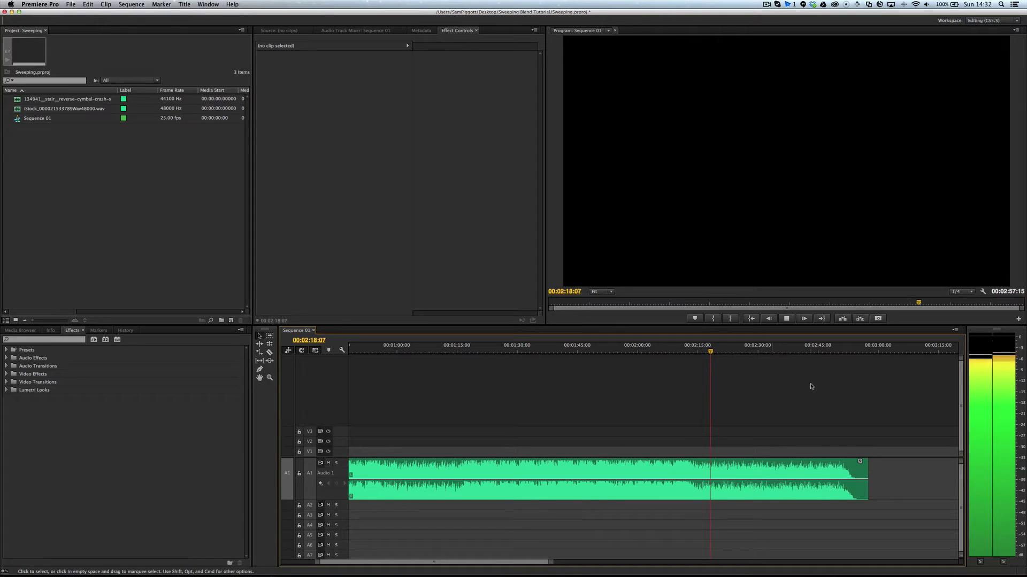
key(space)
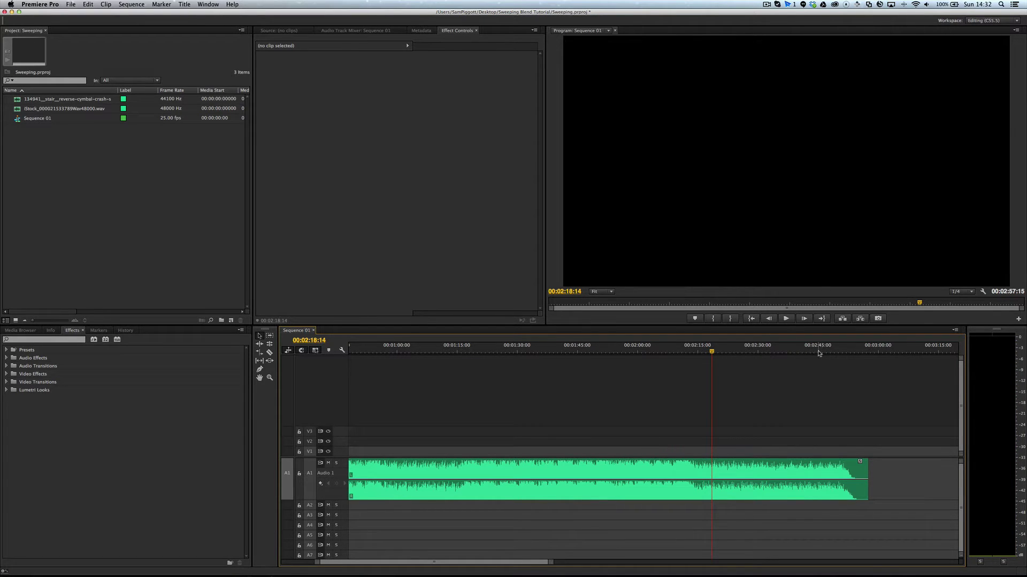
click(817, 351)
key(=)
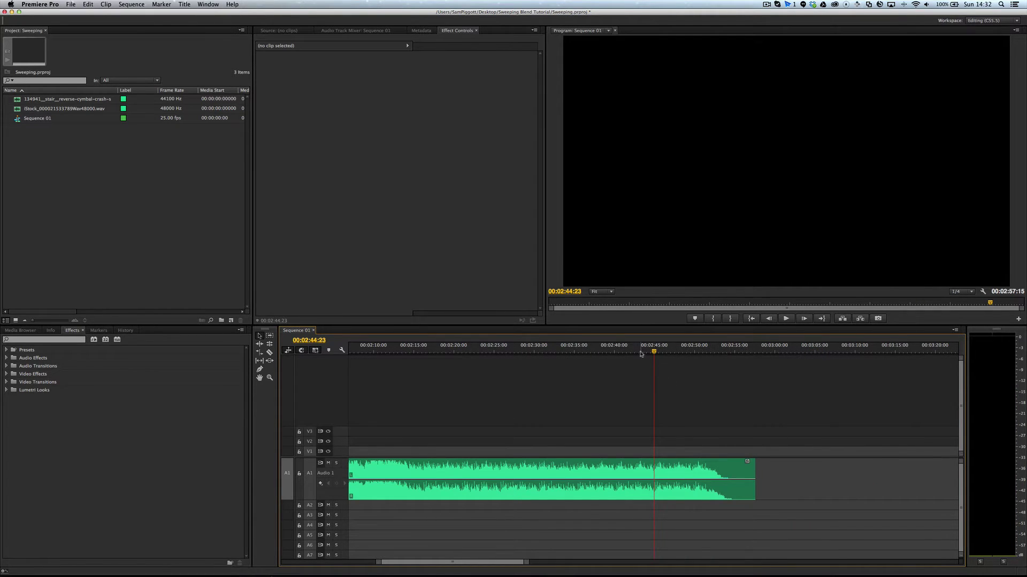
click(618, 349)
key(space)
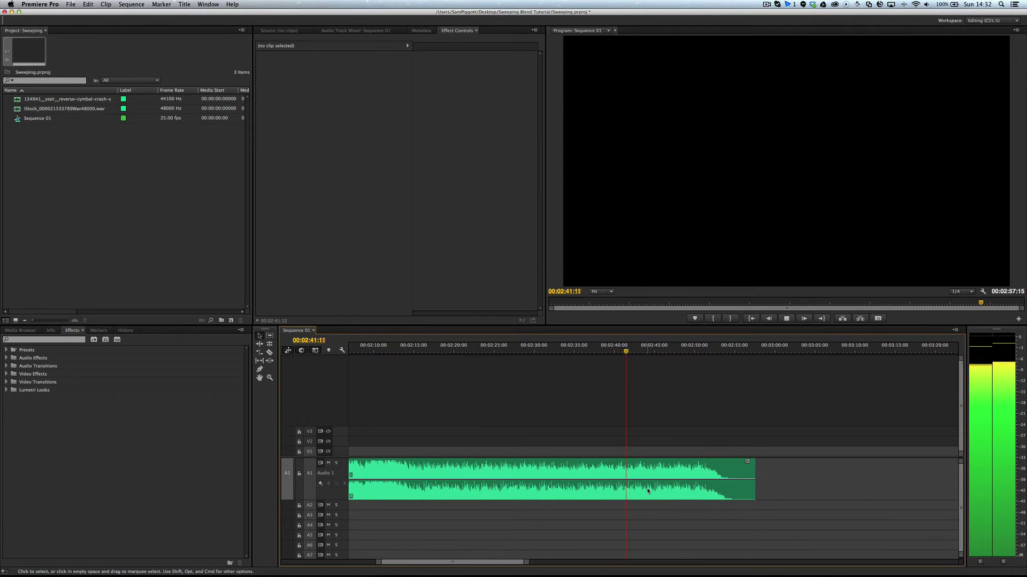
key(space)
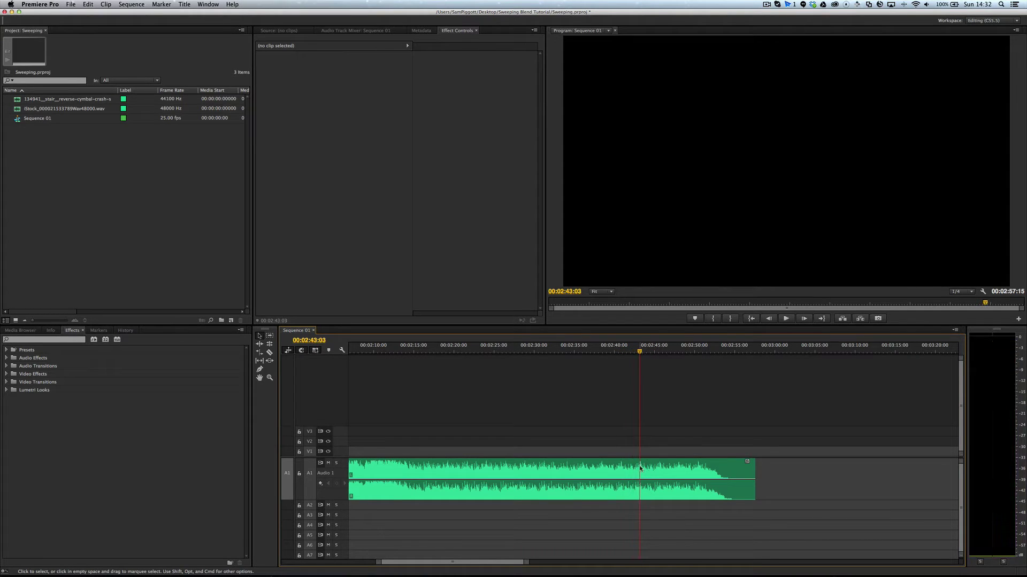
key(c)
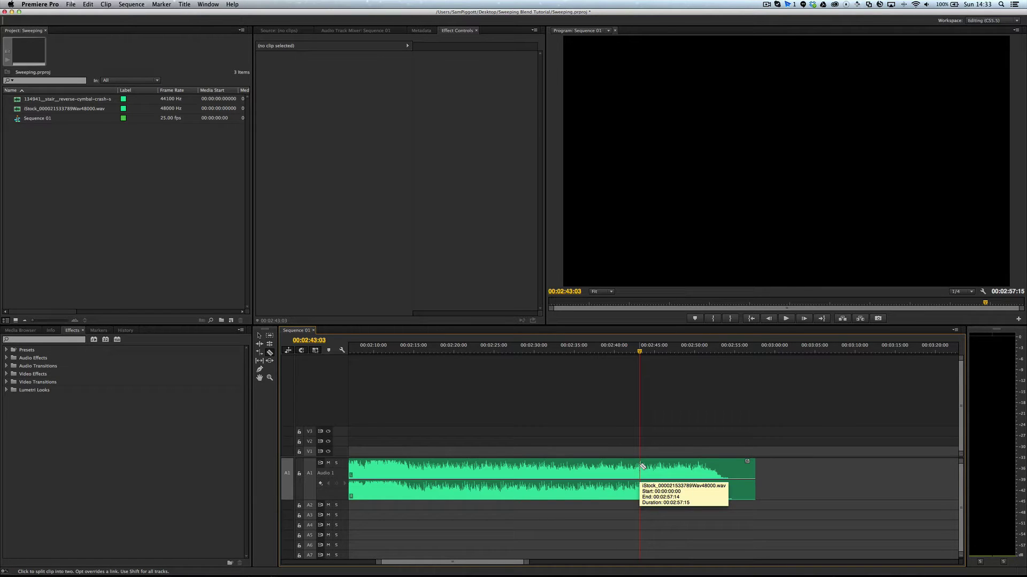
- Split the music clip at 00:02:43:03, play across the cut, and zoom back out
click(642, 467)
key(space)
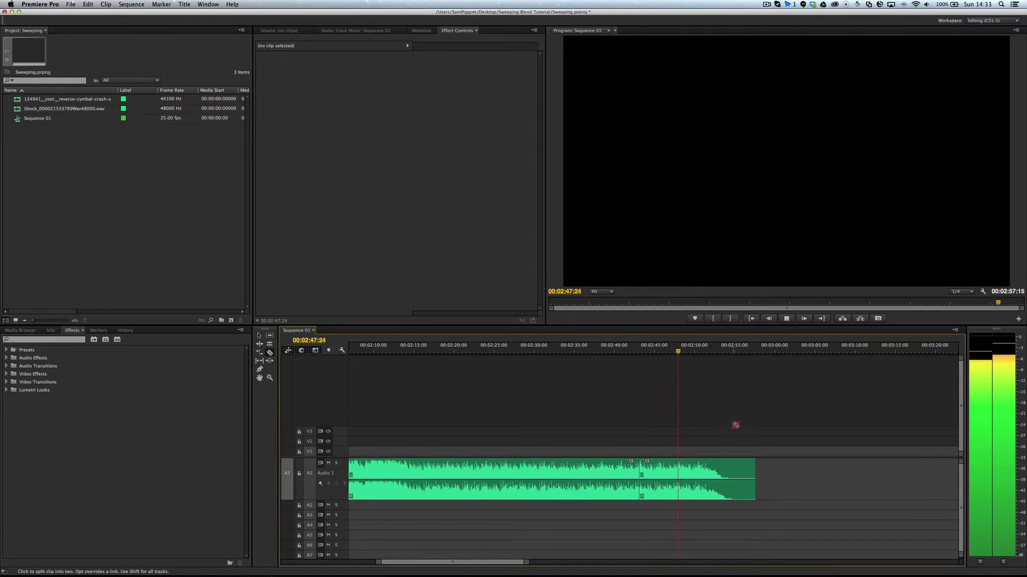
key(v)
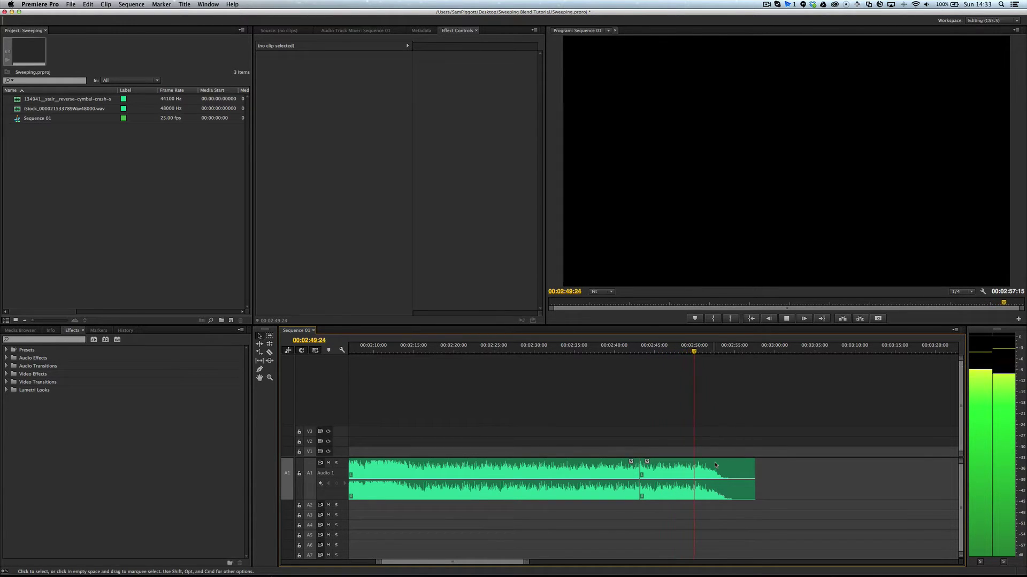
key(space)
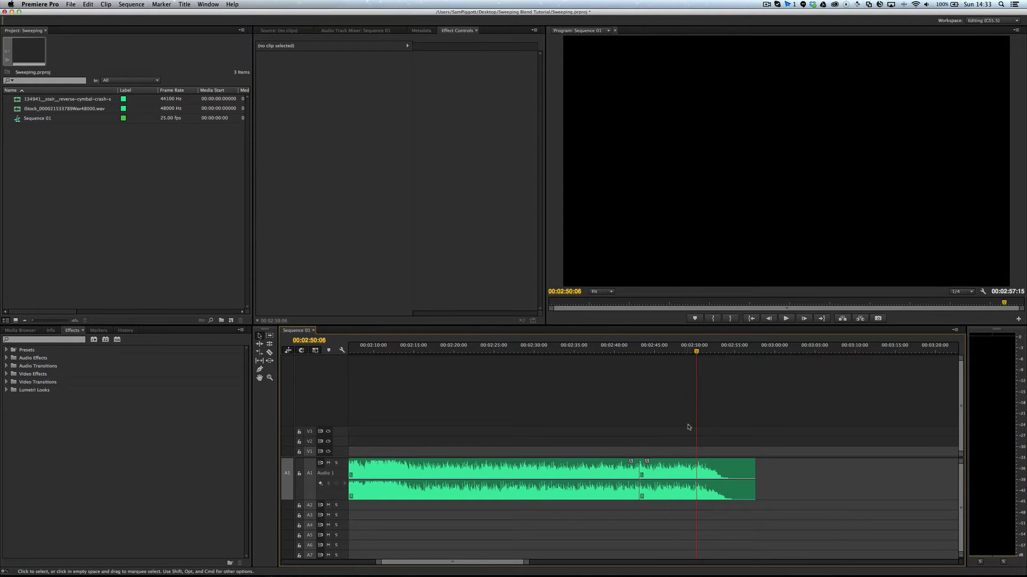
key(minus)
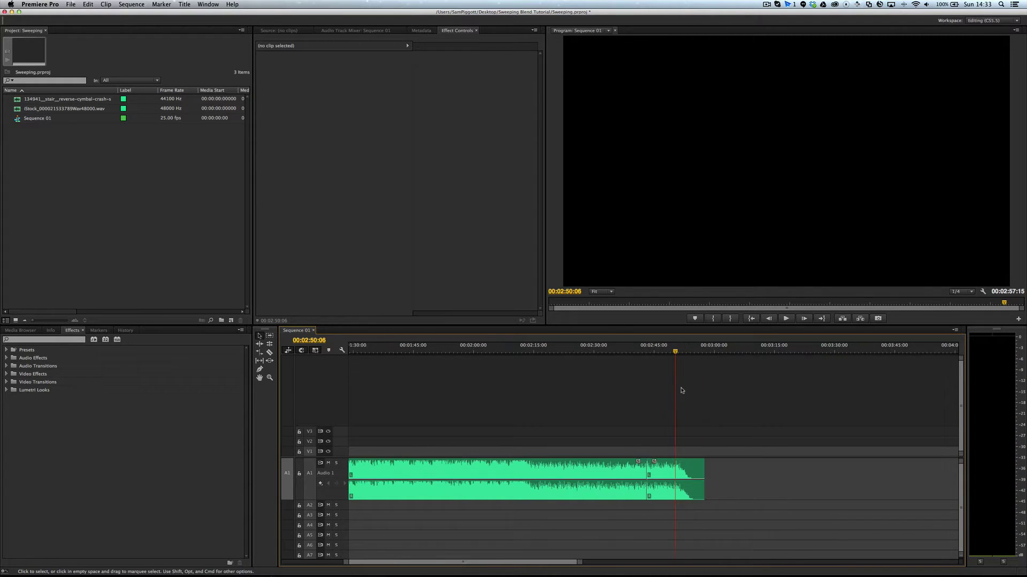
scroll(688, 391, up, 5)
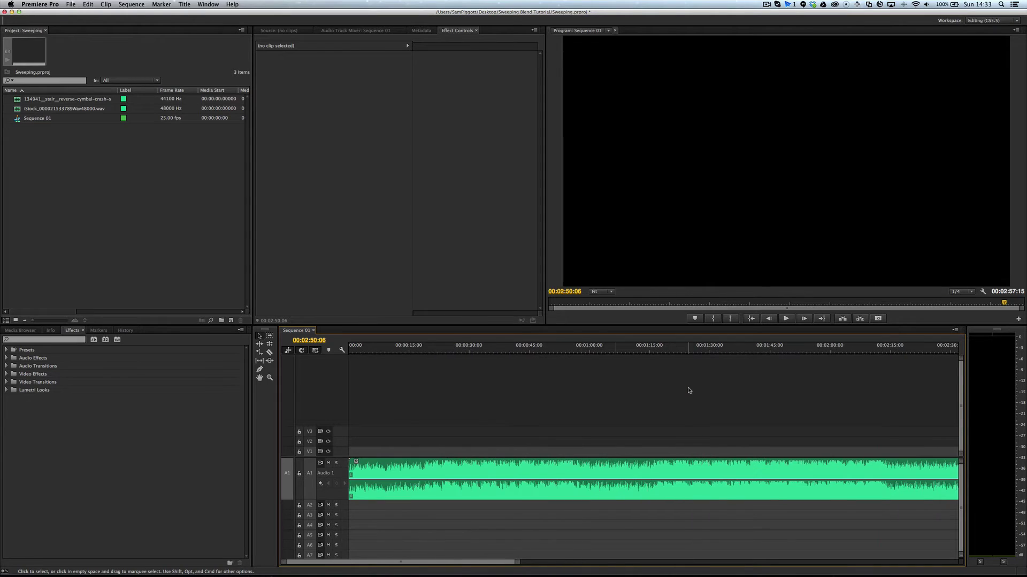
click(464, 347)
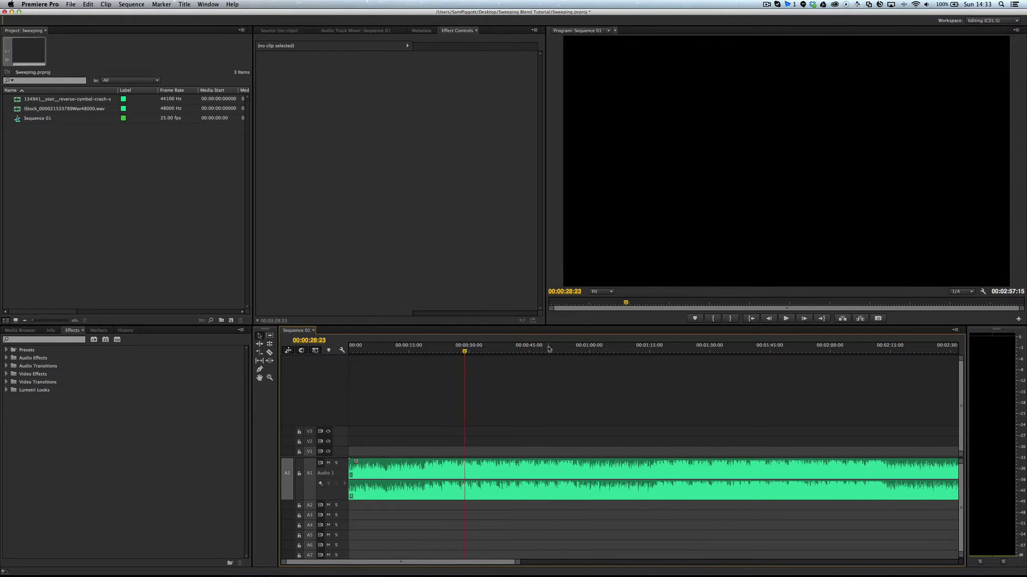
key(space)
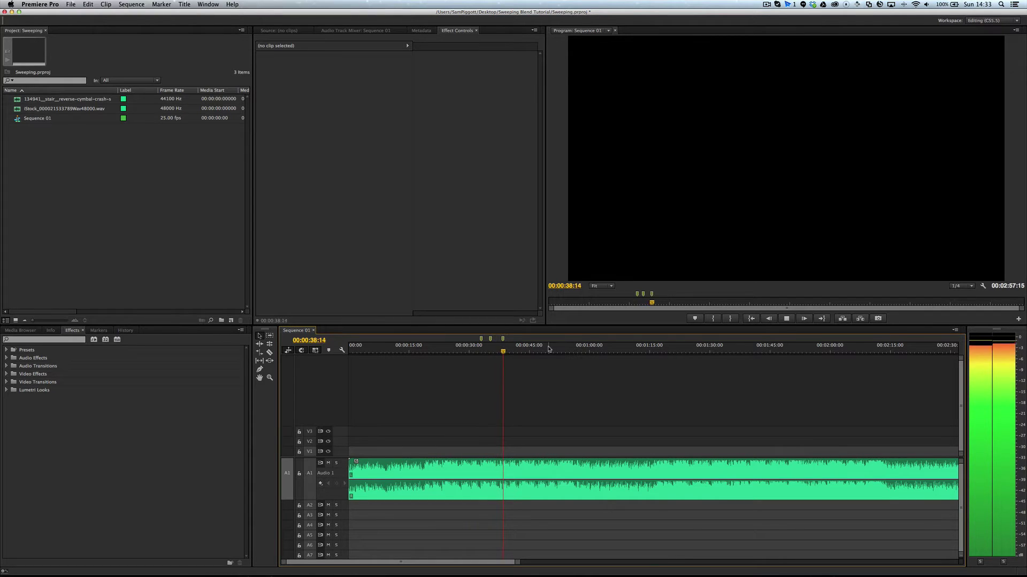
key(space)
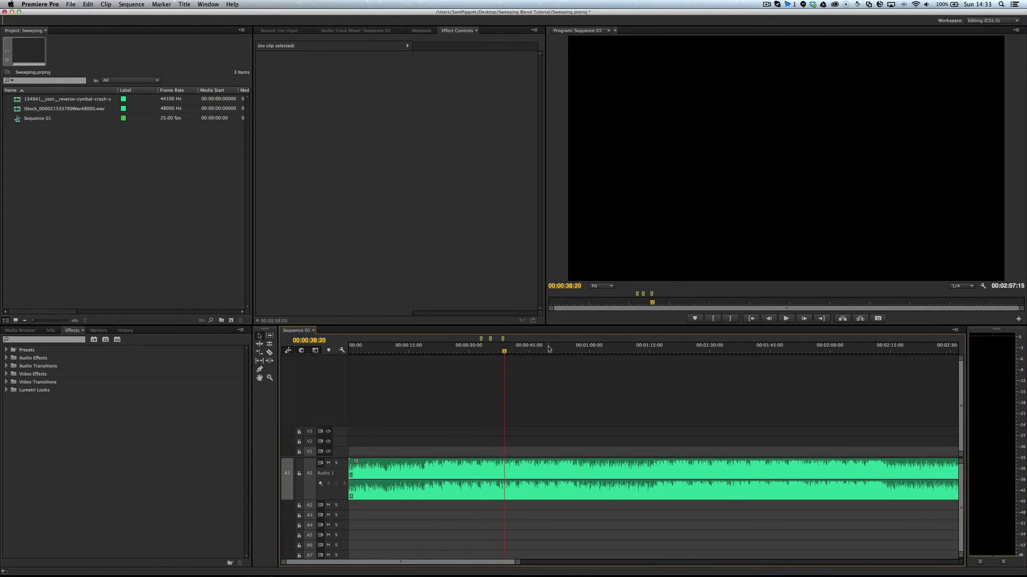
click(495, 353)
click(490, 352)
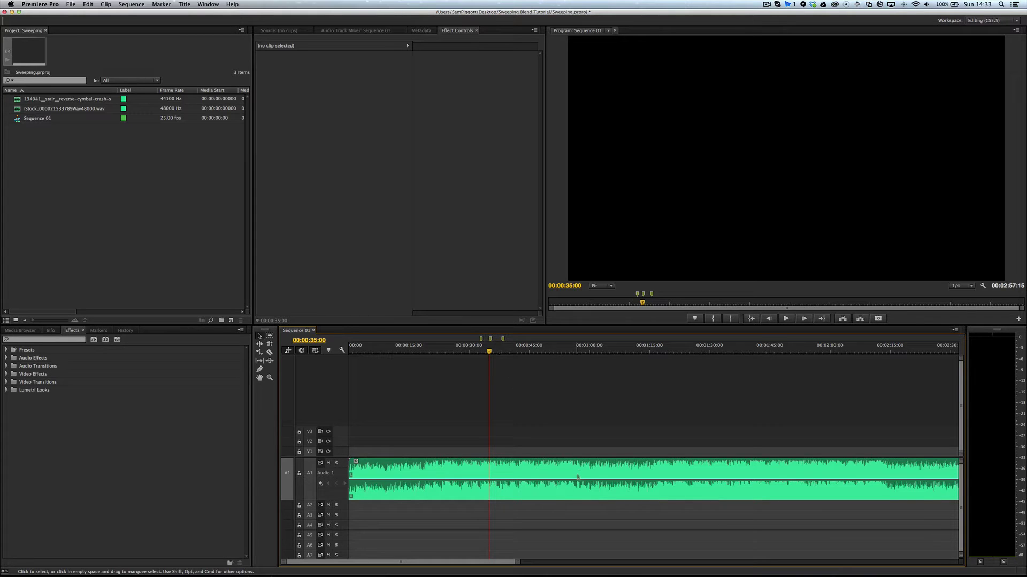
key(space)
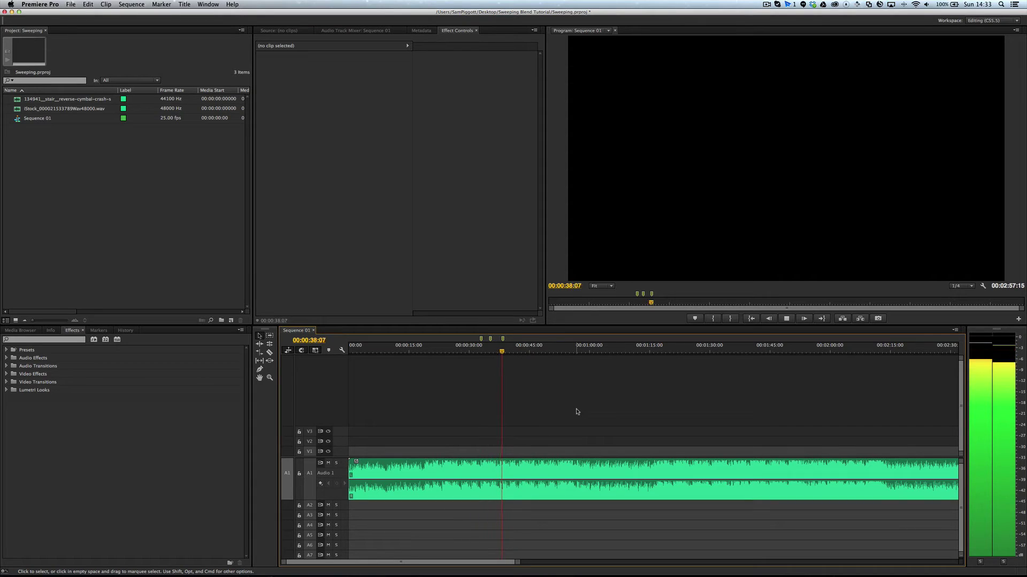
key(space)
- Zoom in and audition the passage between 00:00:37:08 and 00:00:39:00 to pick the second cut
click(498, 349)
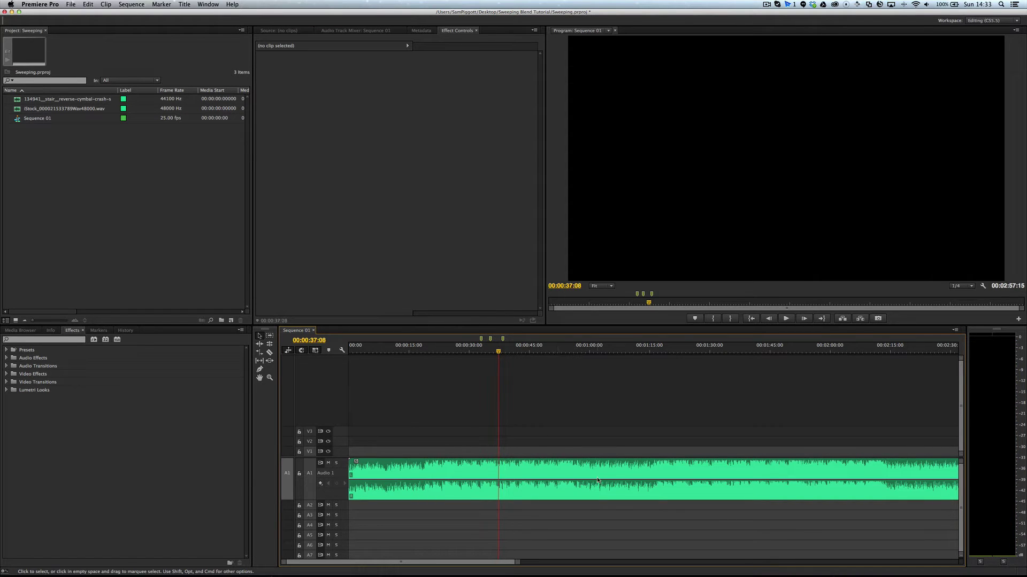
key(=)
key(=)
key(=)
key(=)
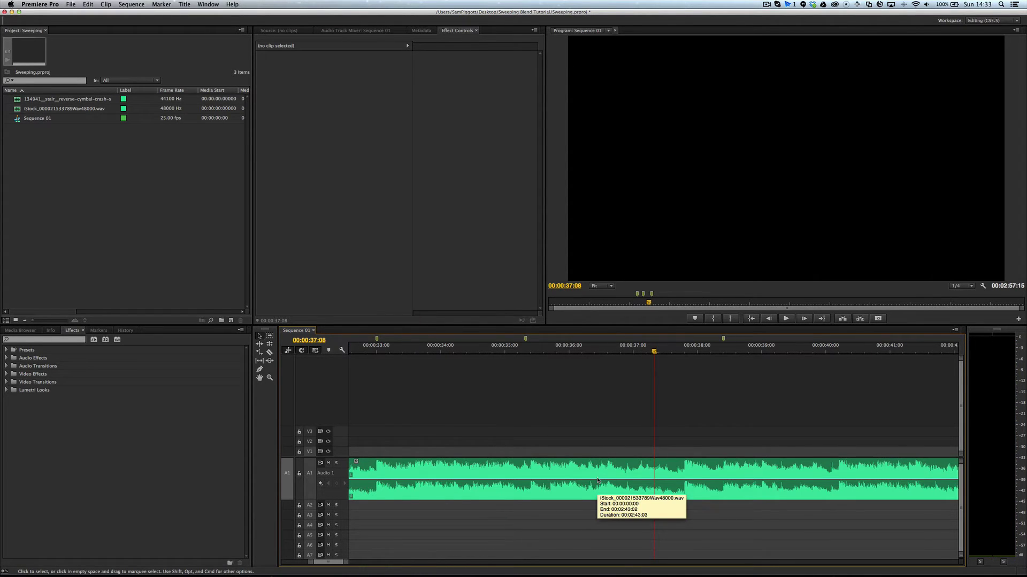
scroll(748, 372, right, 1)
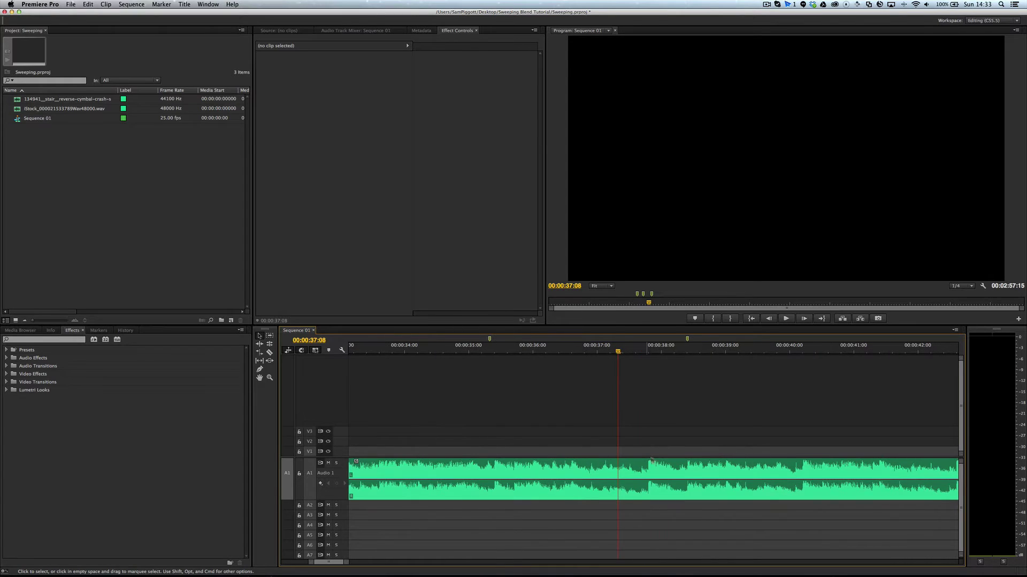
key(space)
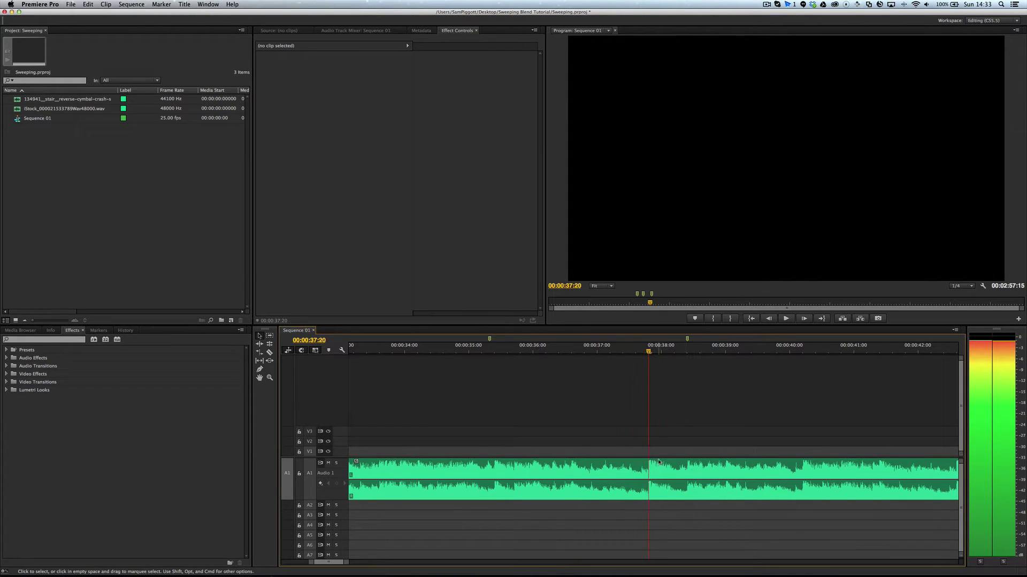
key(c)
key(v)
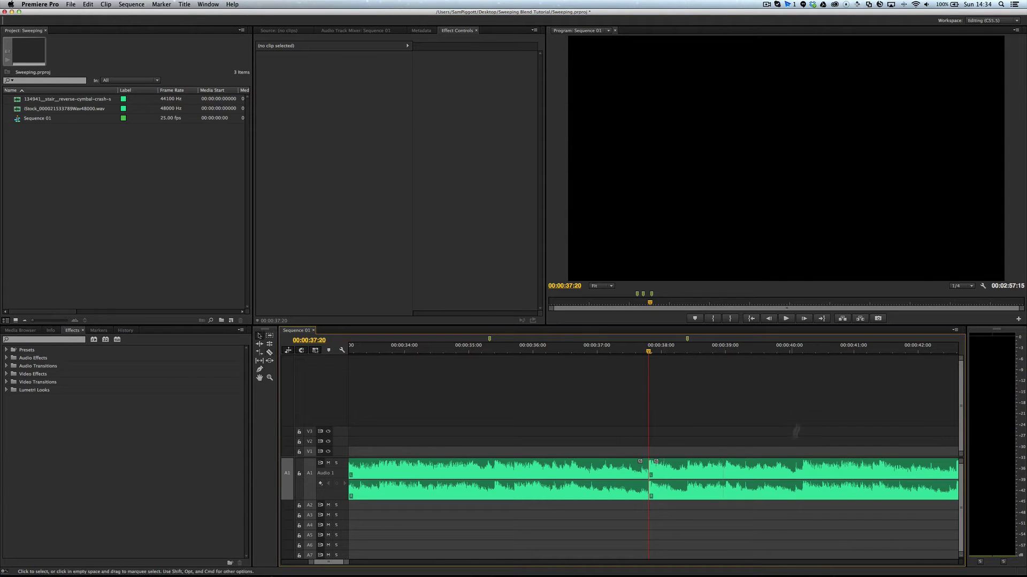
key(space)
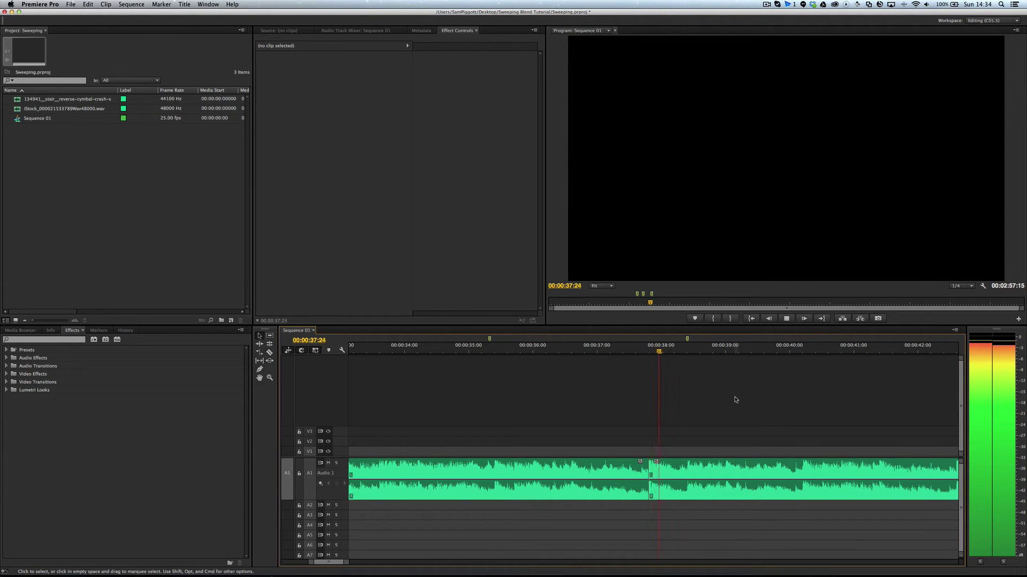
key(space)
click(679, 348)
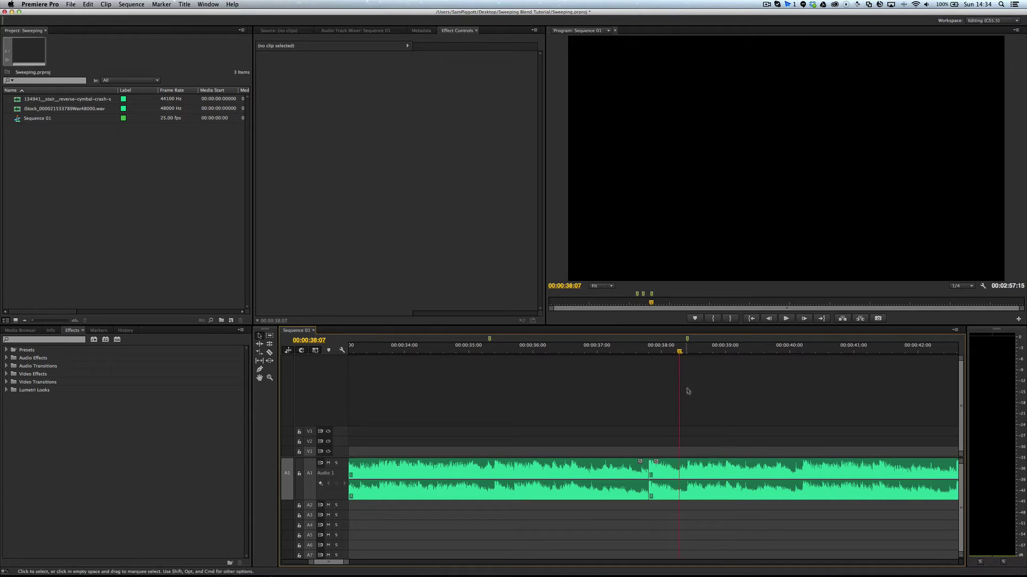
click(646, 349)
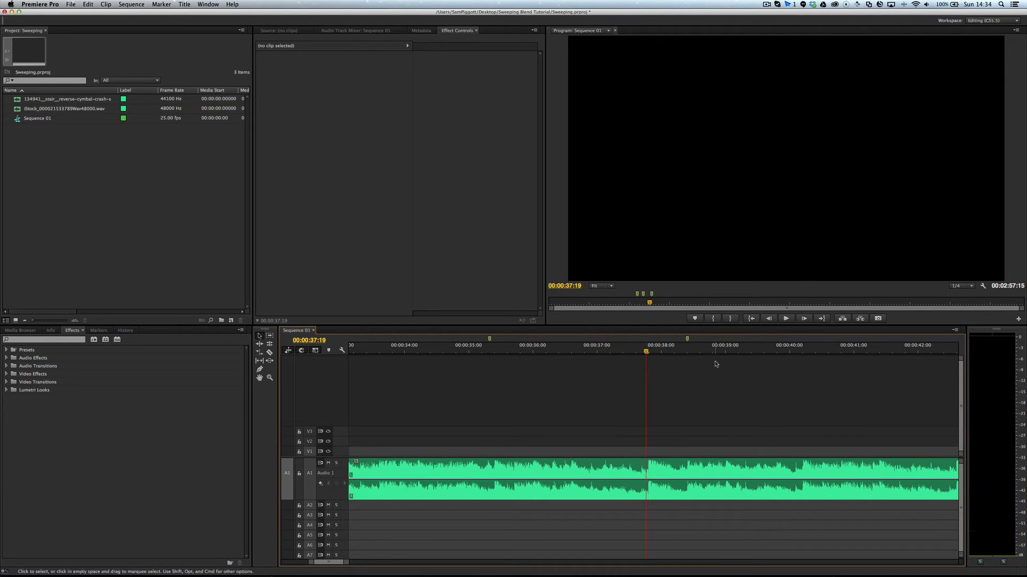
key(space)
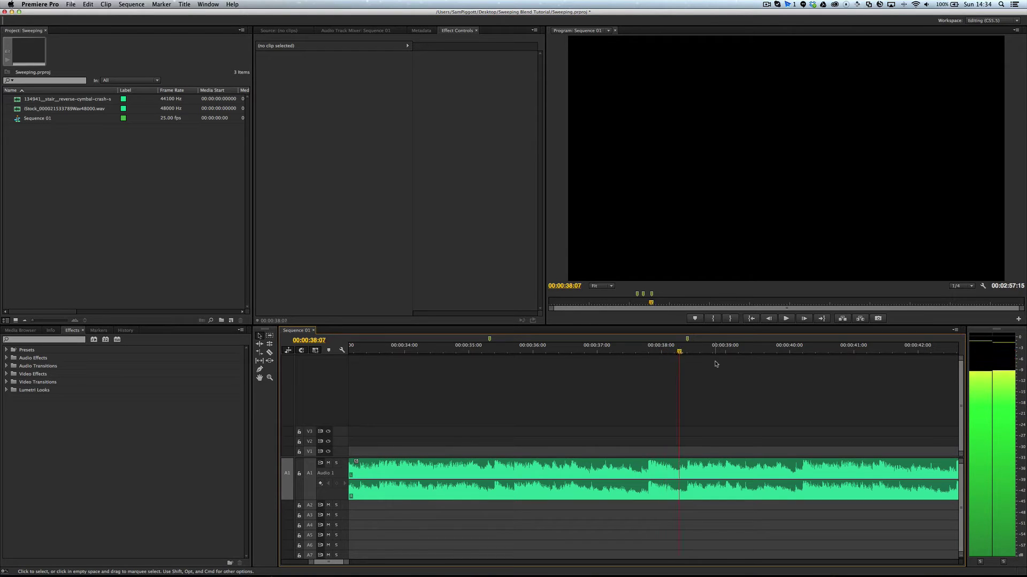
- Split the music clip at 00:00:38:10 and play across the new cut
key(c)
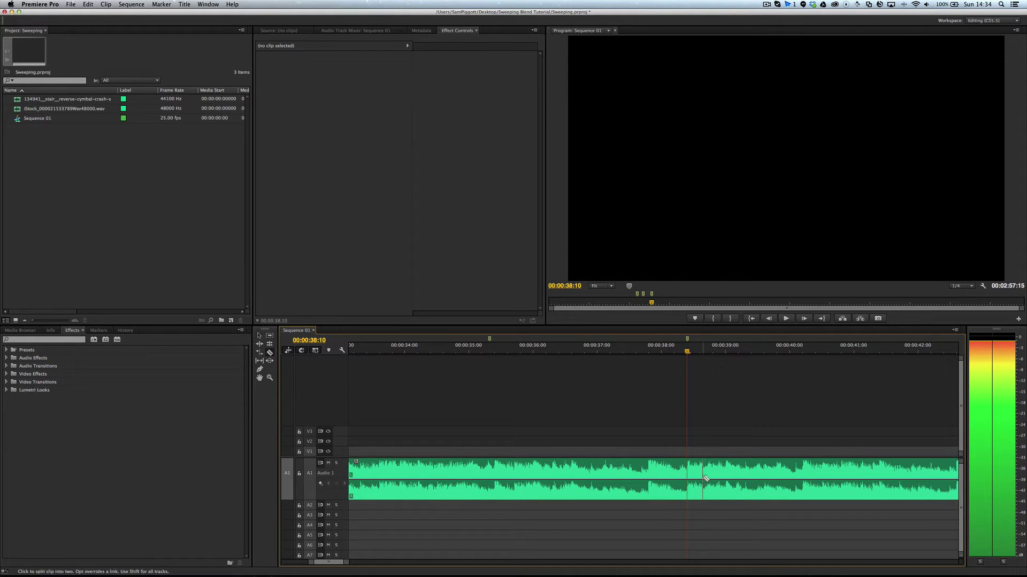
click(705, 475)
key(v)
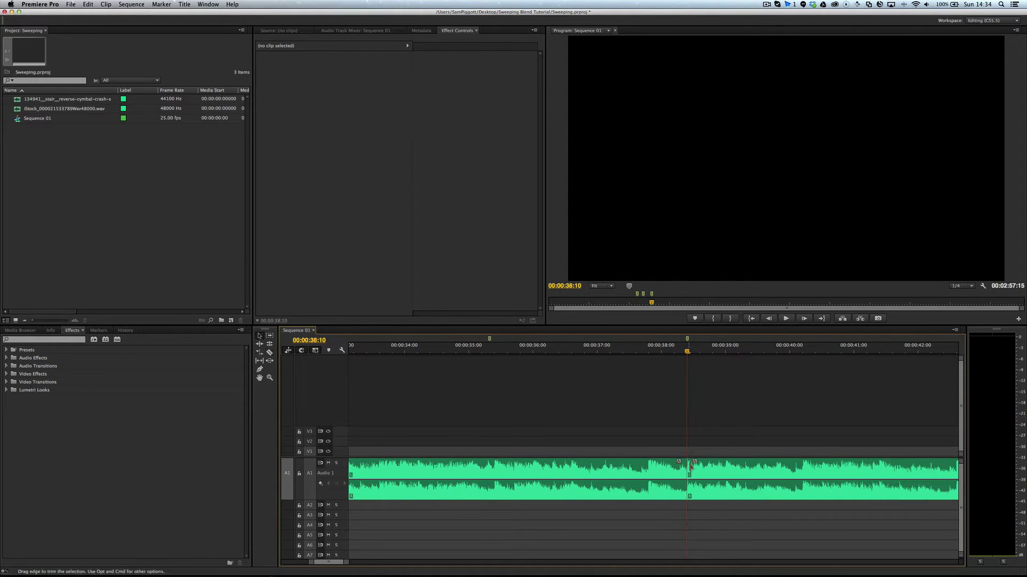
click(666, 347)
key(space)
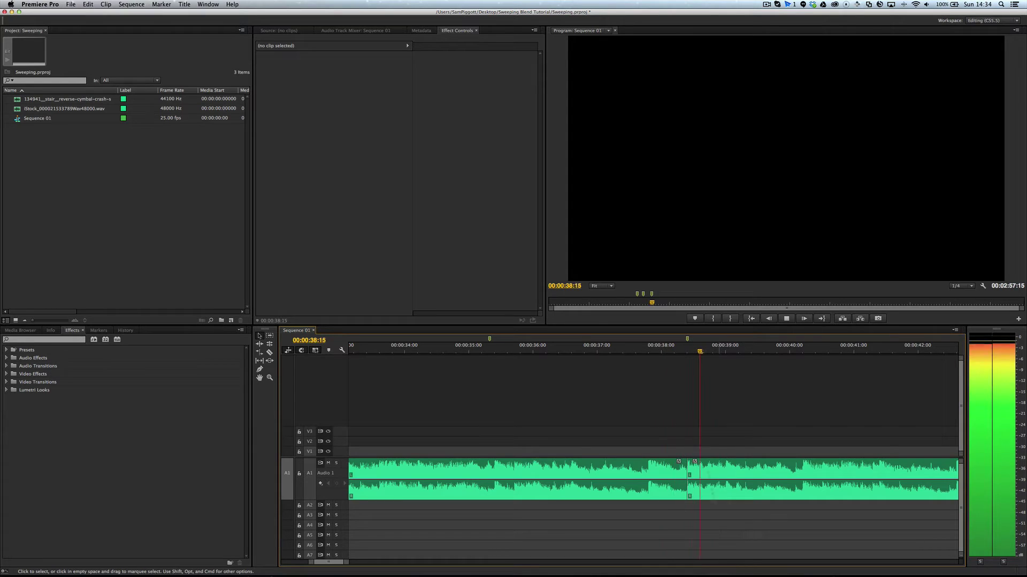
click(685, 350)
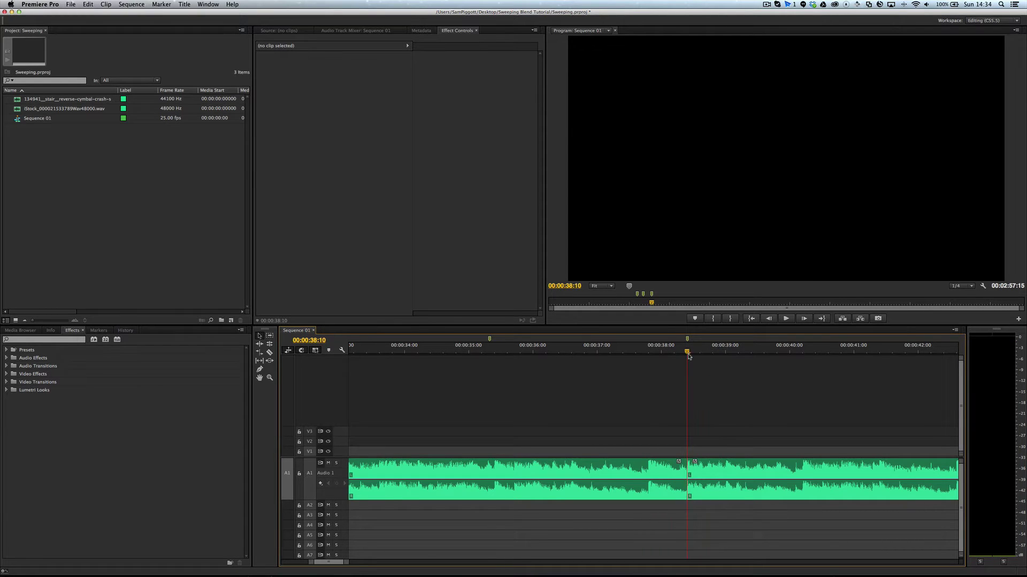
- Replay from just before the 38-second cut, then zoom out to the whole track
key(minus)
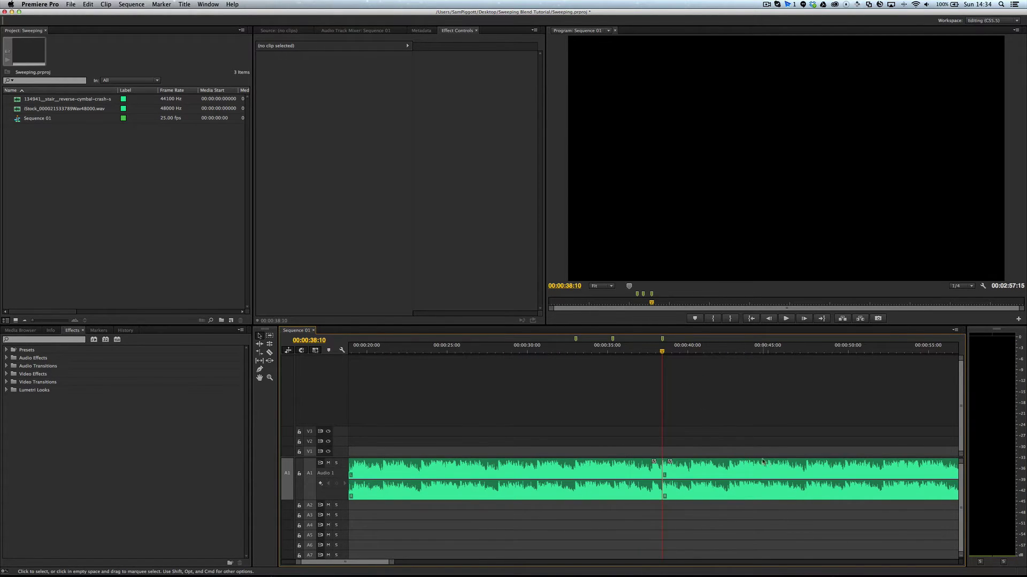
key(minus)
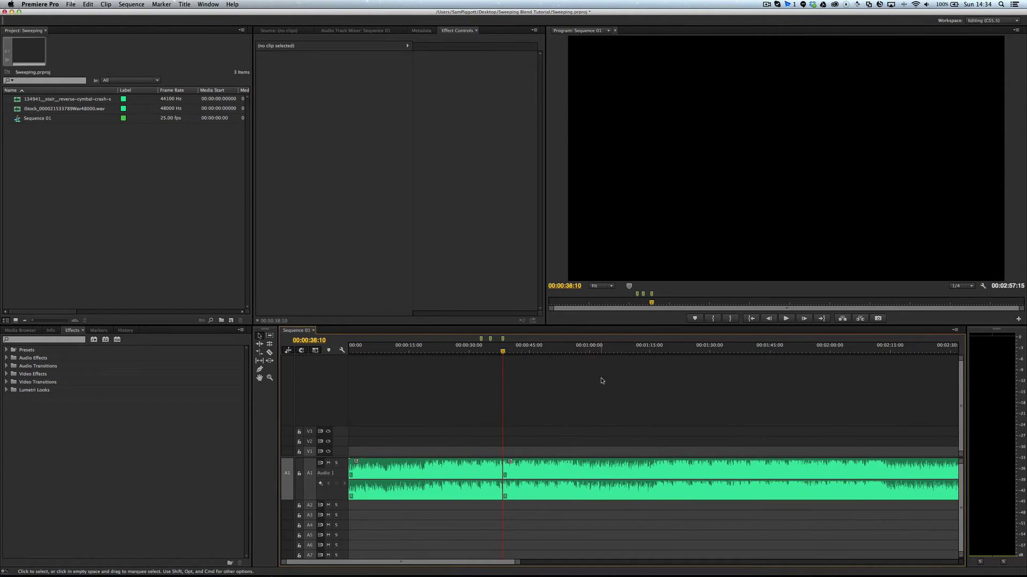
key(equal)
key(equal)
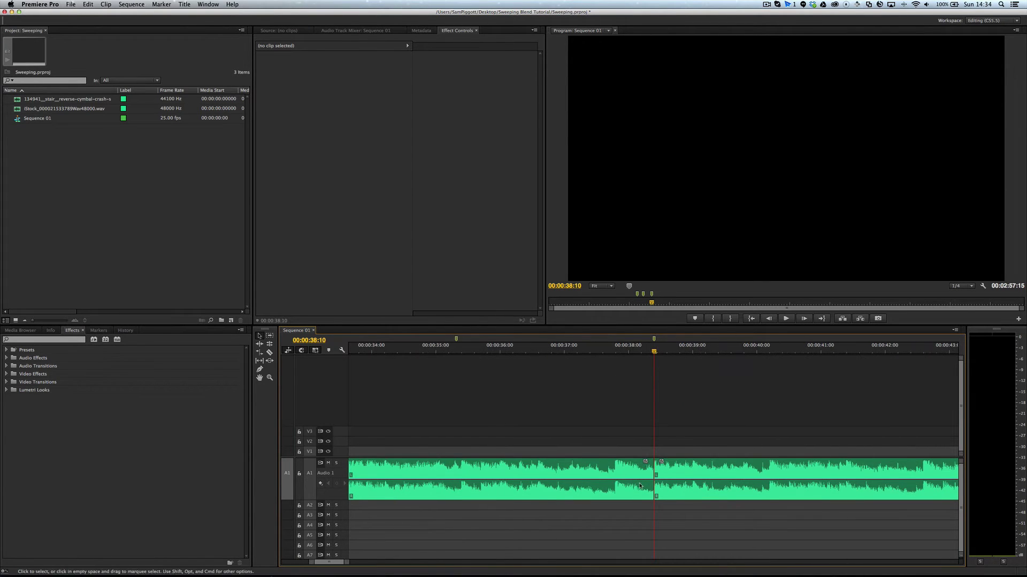
key(minus)
click(626, 350)
key(space)
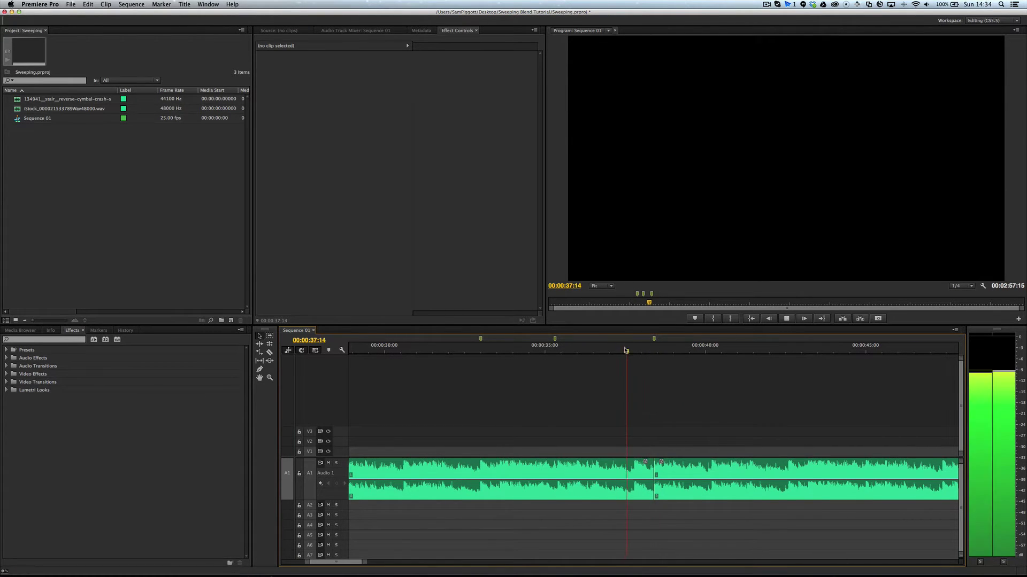
key(space)
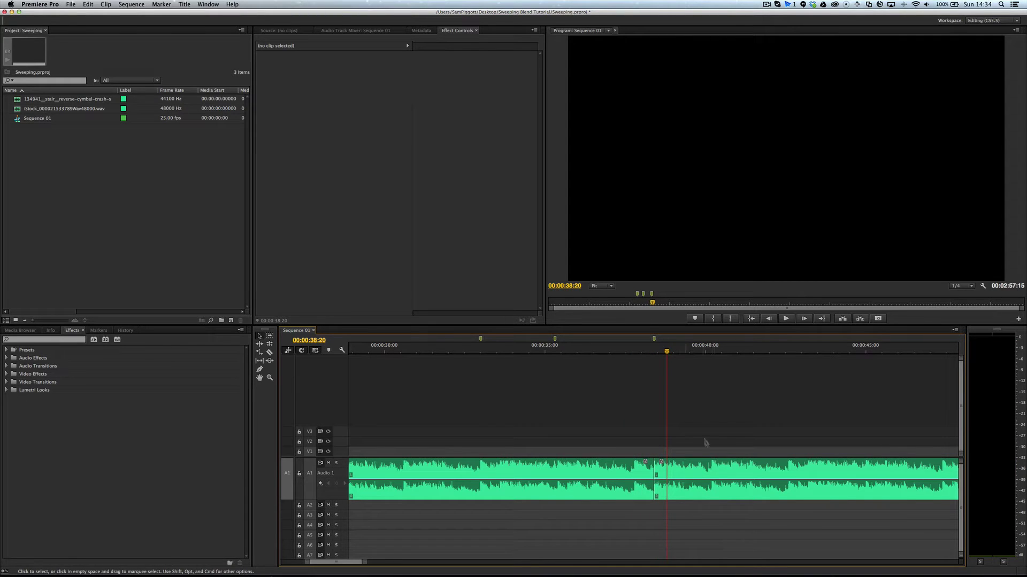
key(minus)
key(minus)
key(minus)
key(minus)
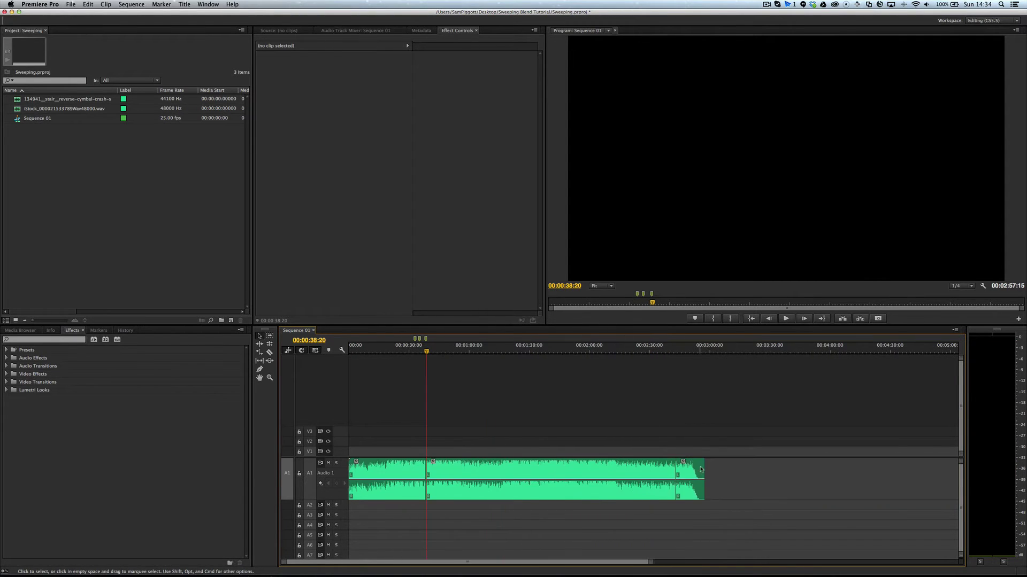
- Try deleting the long clip after the first cut and its gap, then undo it
key(equal)
click(614, 468)
key(Delete)
click(620, 468)
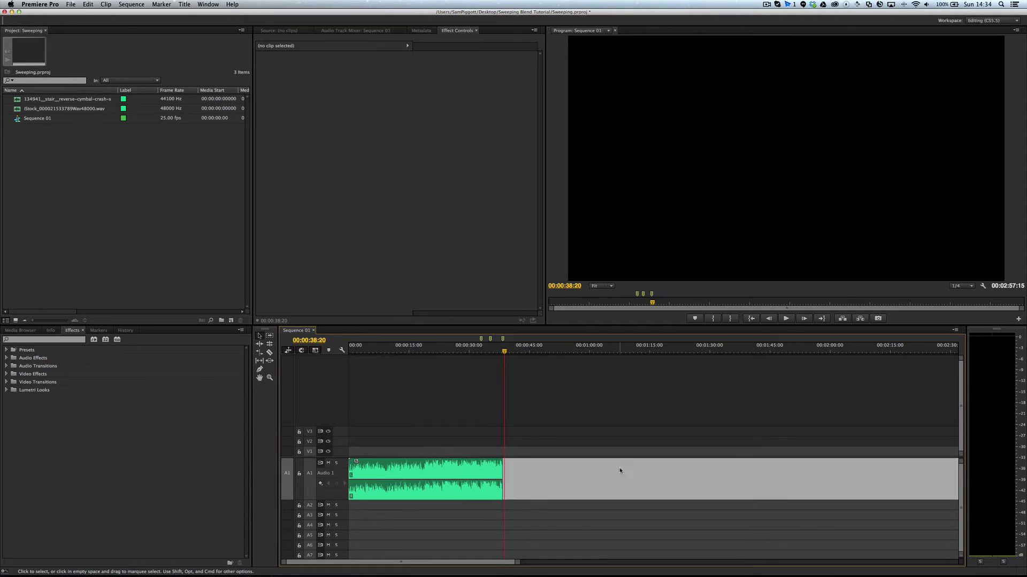
key(Delete)
key(super+z)
key(super+z)
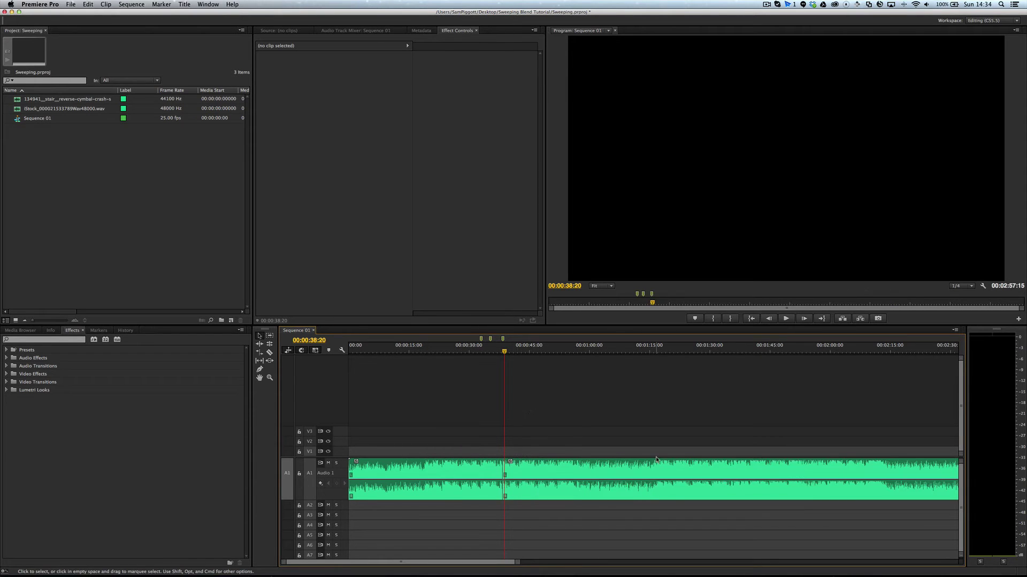
key(minus)
key(minus)
key(equal)
key(equal)
key(minus)
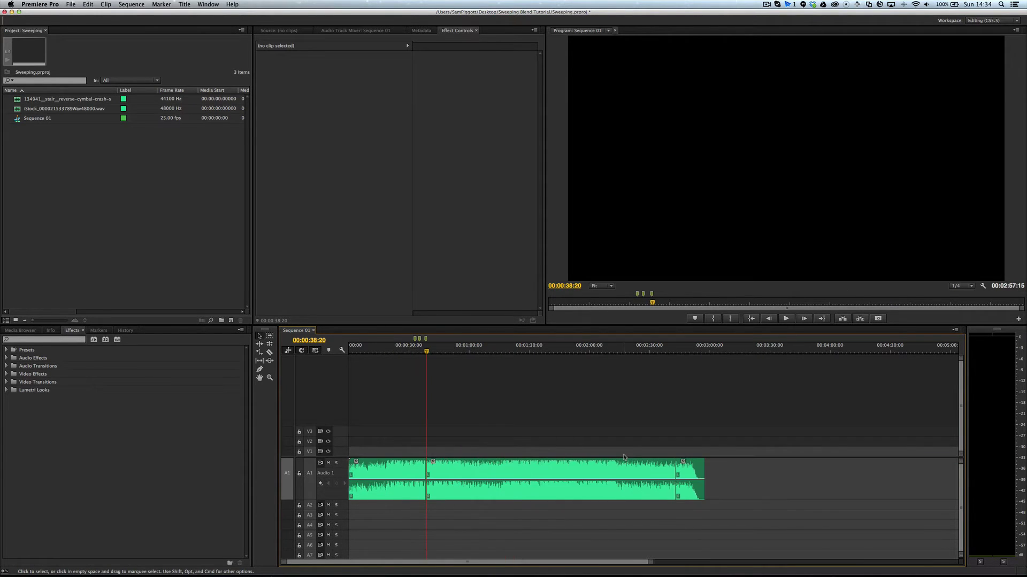
- Delete the middle music section and close the gap so the sequence runs 00:00:52:22
click(511, 484)
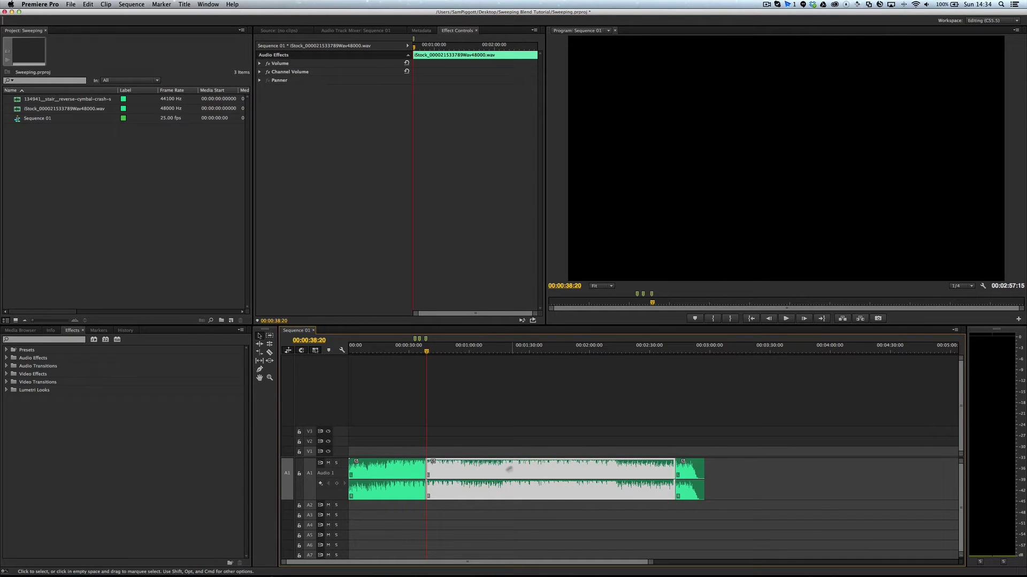
key(Delete)
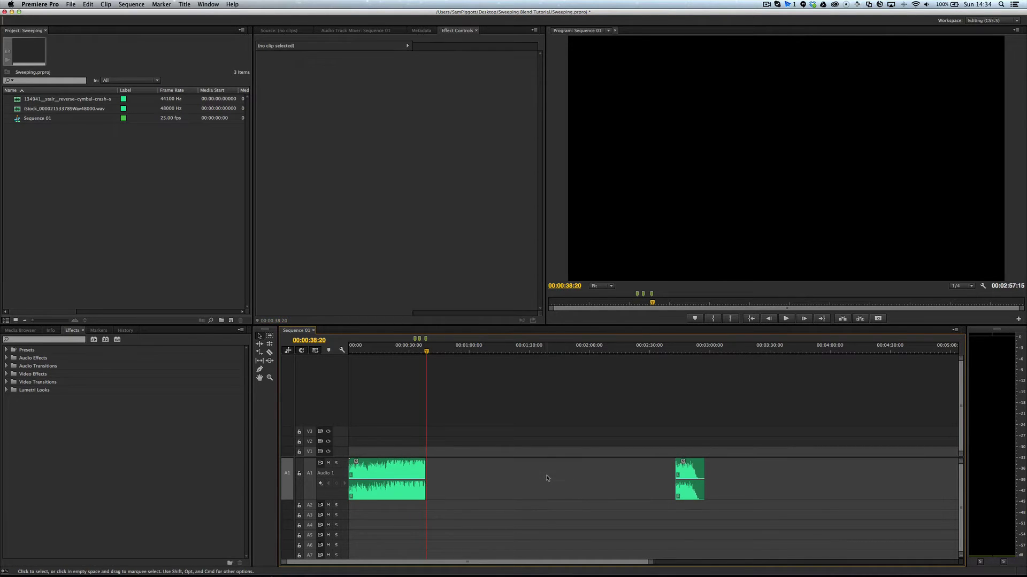
click(548, 478)
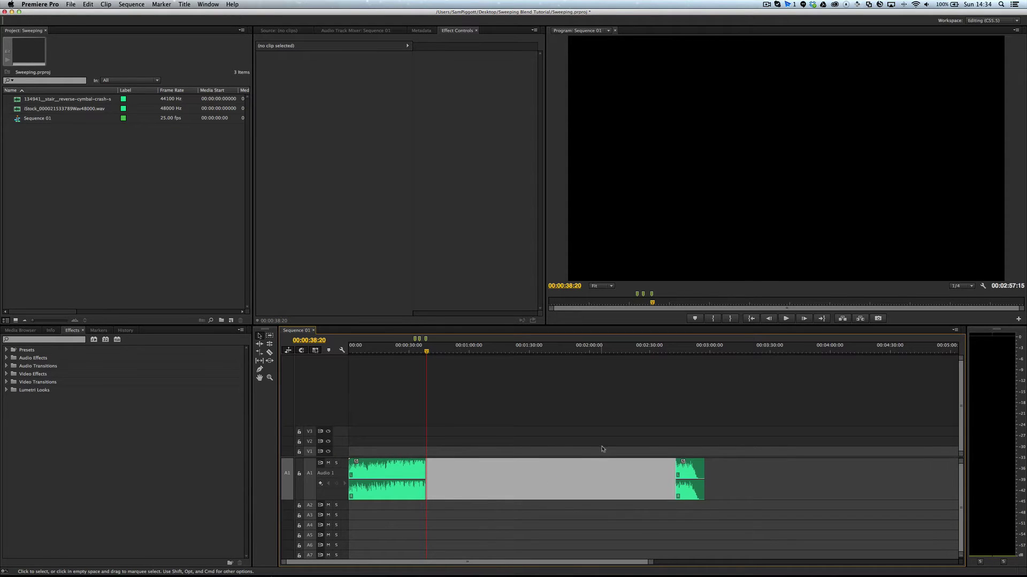
key(Delete)
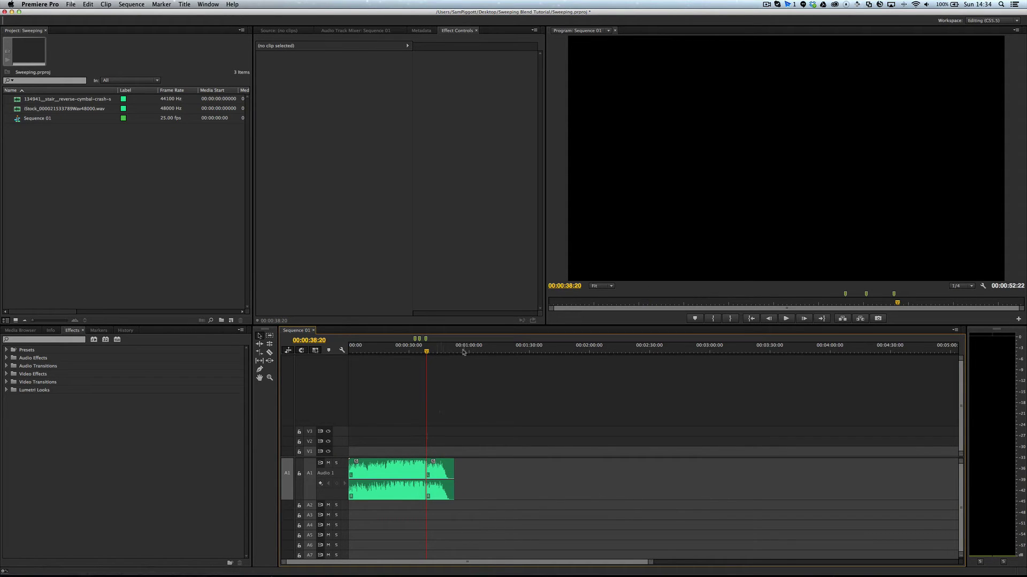
key(equal)
key(equal)
key(equal)
key(equal)
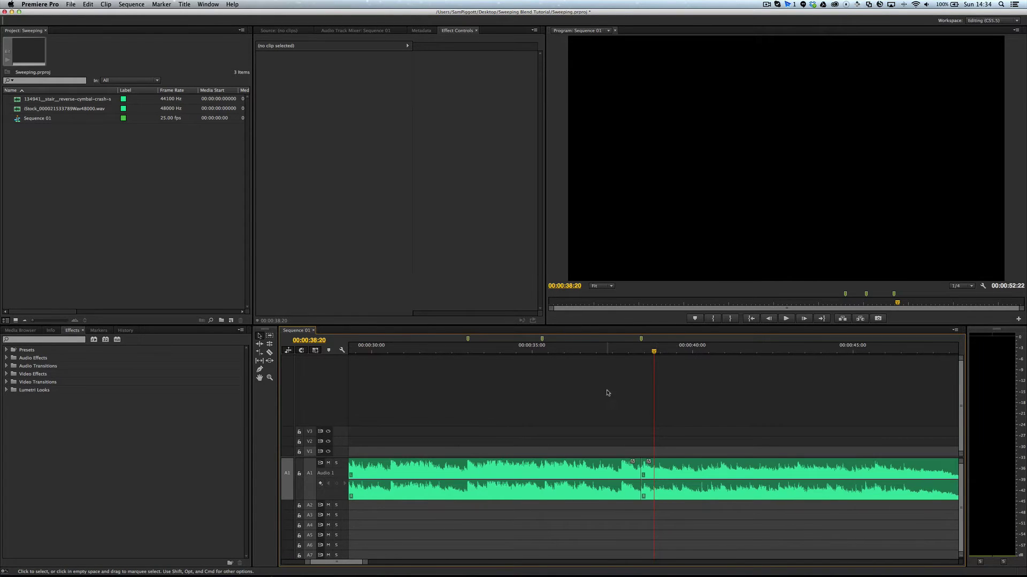
key(minus)
key(space)
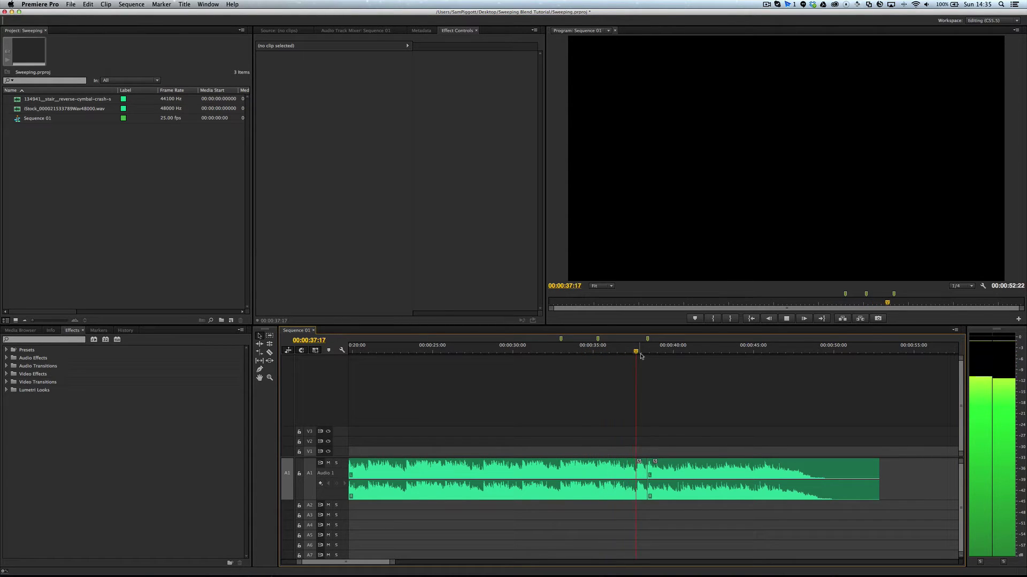
key(space)
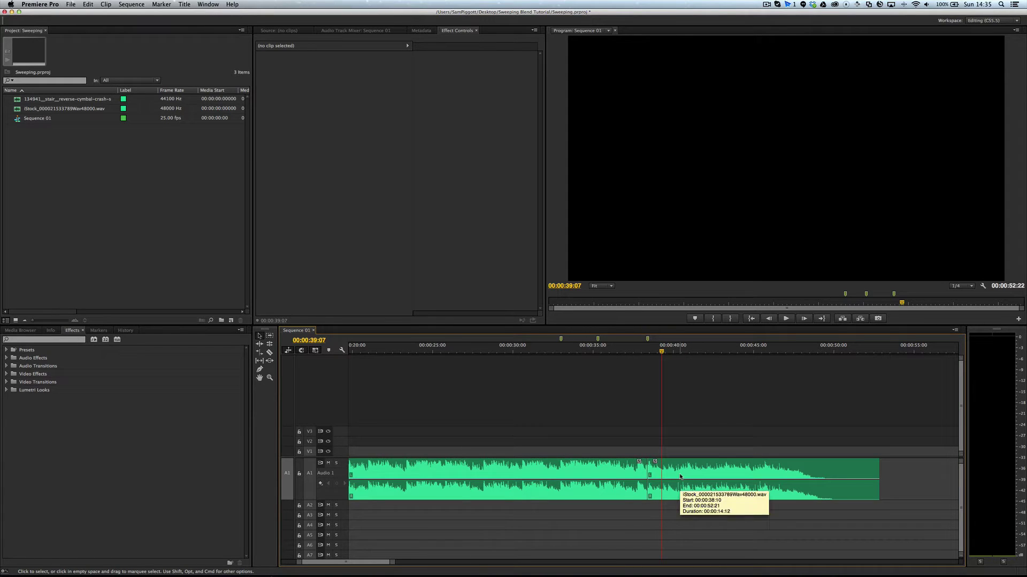
key(equal)
scroll(680, 476, right, 1)
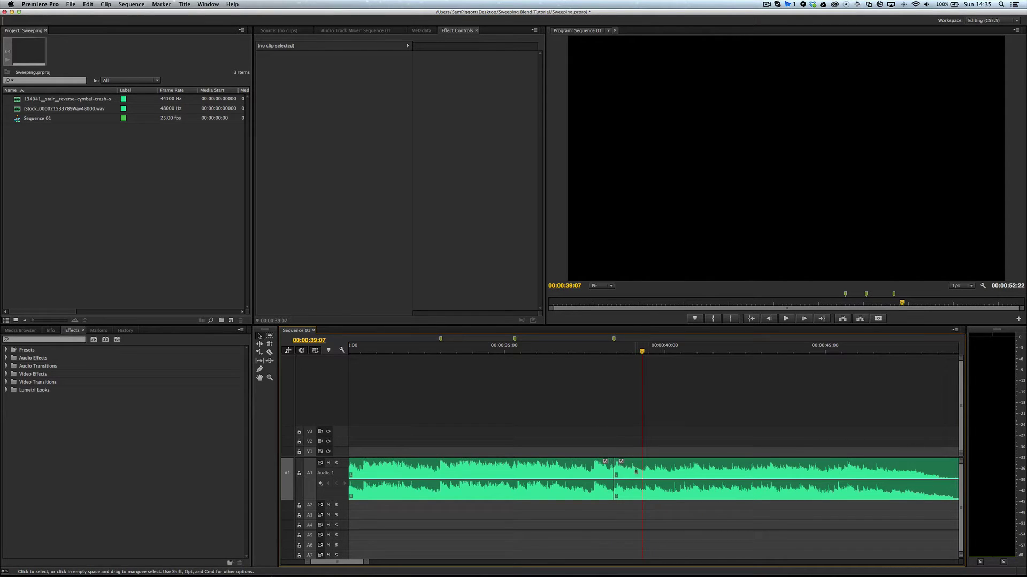
- Drag the closing music clip later, opening a short gap after the first clip
right_click(614, 473)
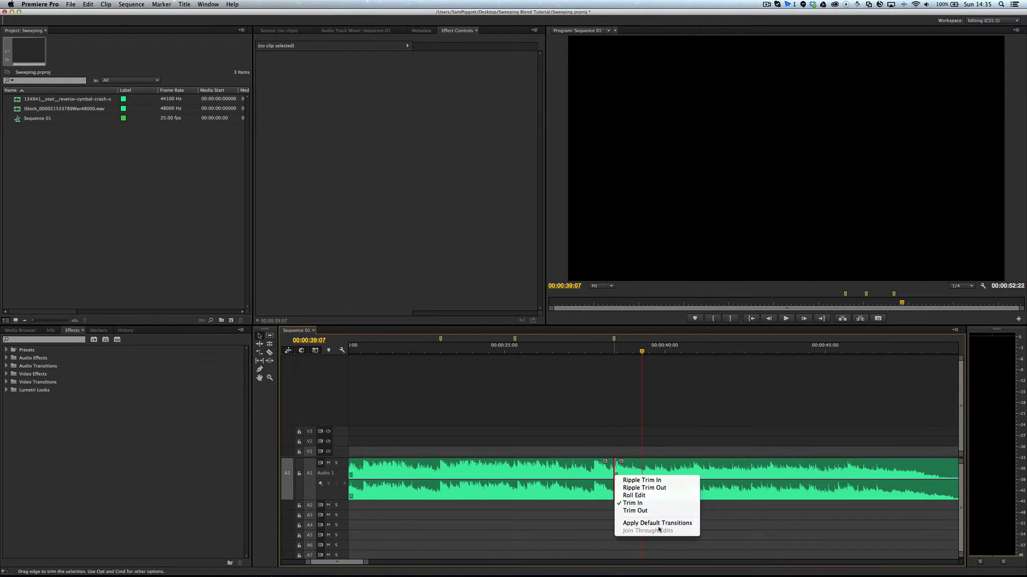
key(Escape)
drag(650, 472, 697, 473)
drag(613, 471, 634, 471)
- Audition the first clip's end and the closing clip from 00:00:39:16, then slide it again
click(594, 351)
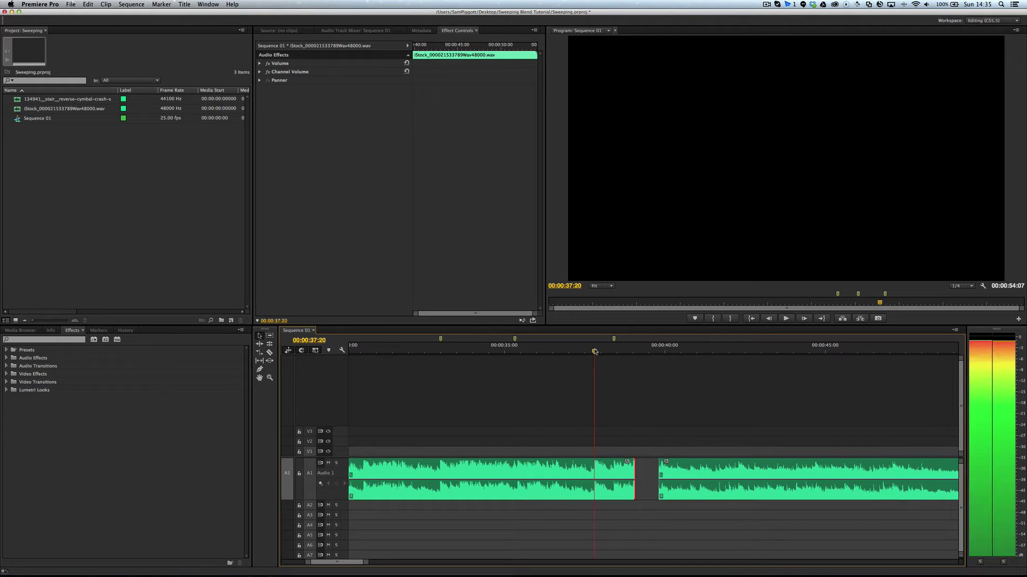
mouse_move(597, 349)
mouse_down()
mouse_move(618, 351)
mouse_move(600, 350)
mouse_up()
click(629, 350)
key(space)
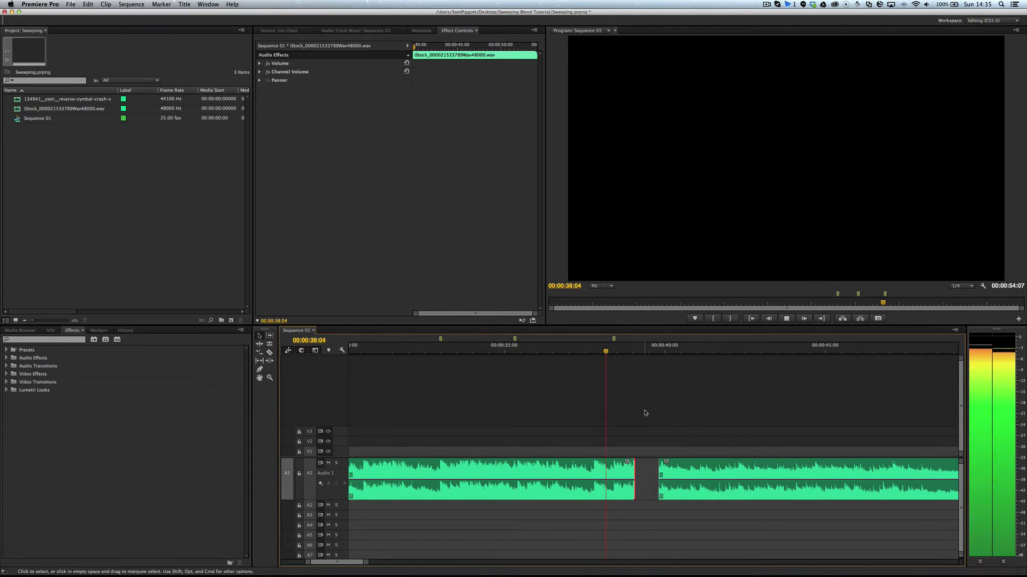
key(space)
click(645, 351)
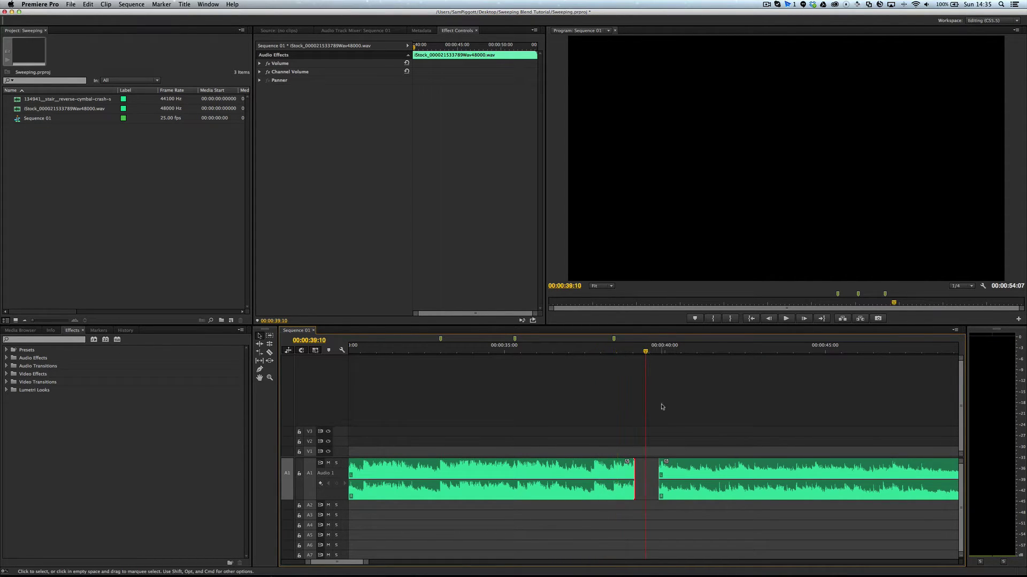
click(653, 351)
key(space)
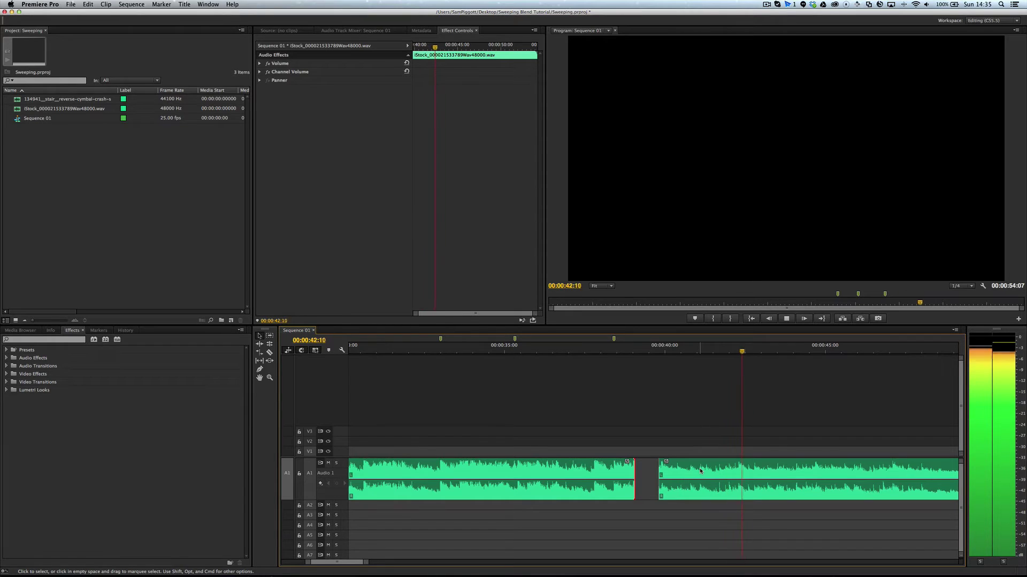
key(space)
drag(697, 468, 663, 475)
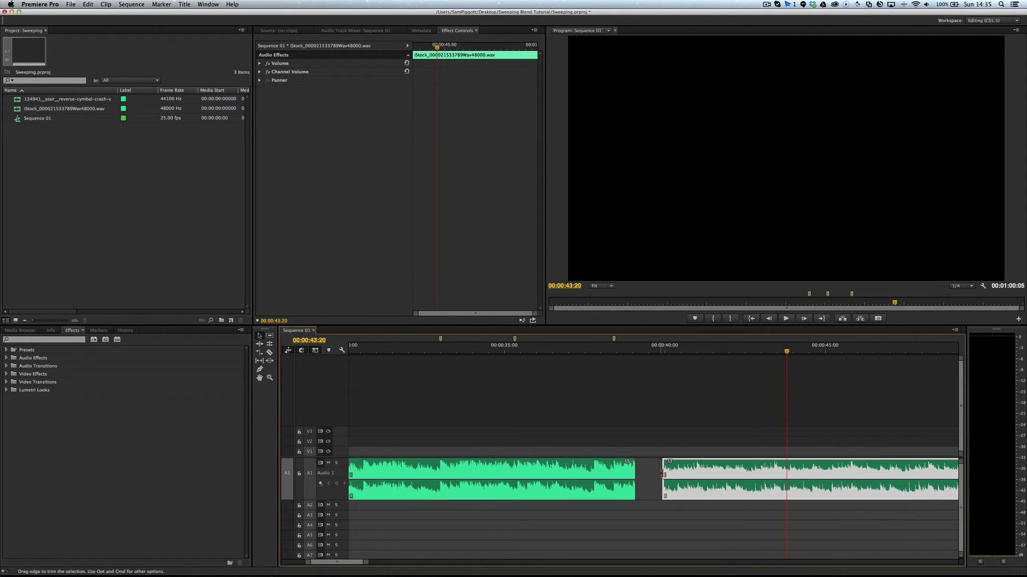
- Move the closing clip to start at the playhead and play it back
key(minus)
key(minus)
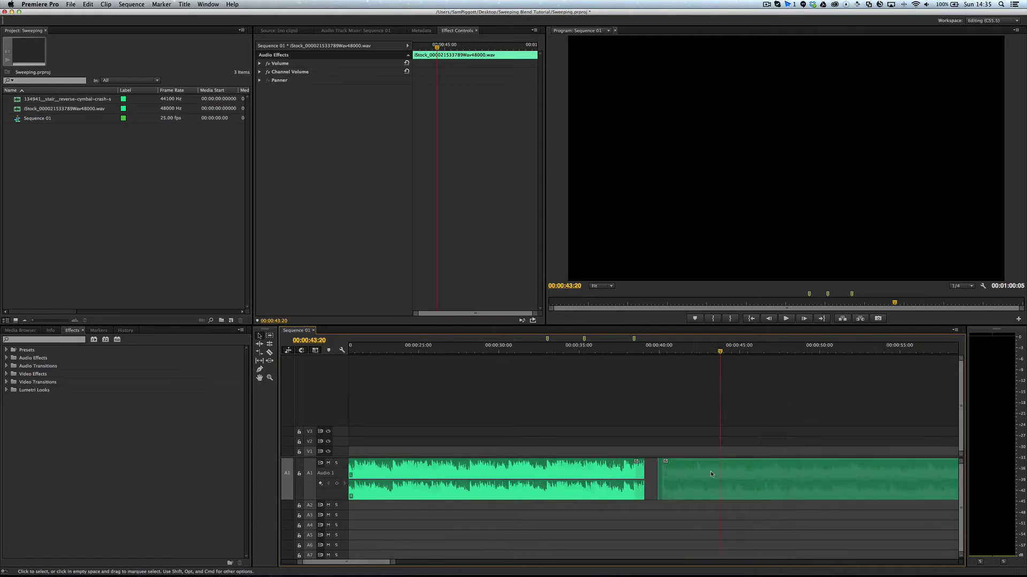
key(equal)
mouse_move(670, 468)
mouse_down()
mouse_move(696, 472)
mouse_move(614, 471)
mouse_move(757, 472)
mouse_move(686, 475)
mouse_up()
key(space)
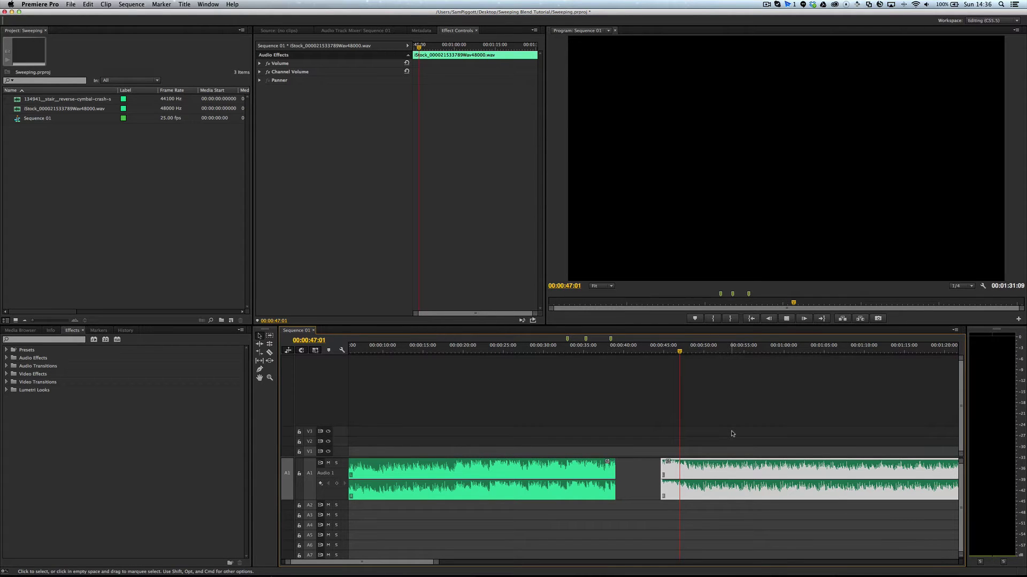
key(space)
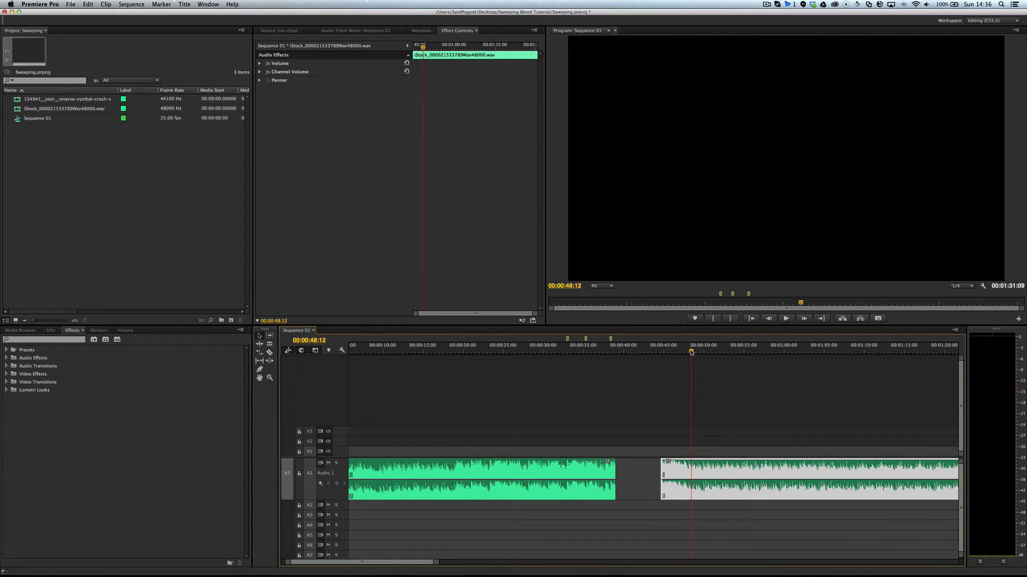
- Audition from 00:00:47:05 to find the beat at 00:00:48:04
drag(691, 352, 682, 350)
key(space)
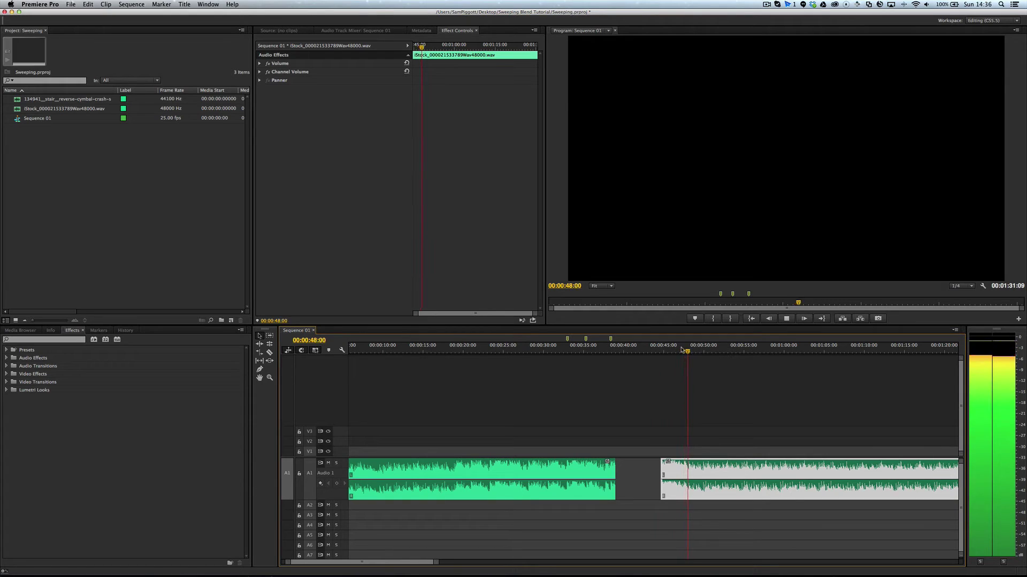
key(equal)
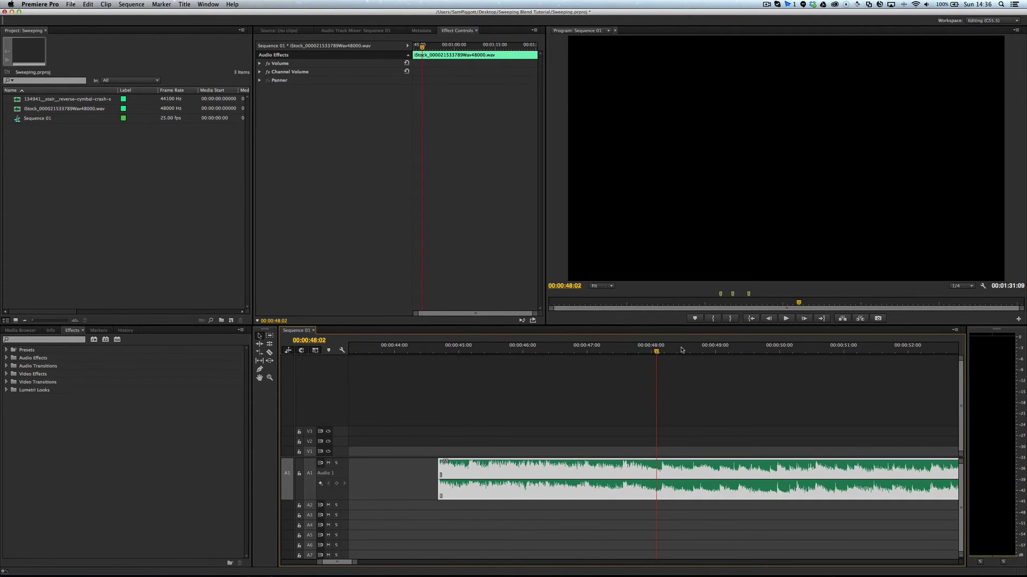
drag(658, 350, 610, 348)
key(space)
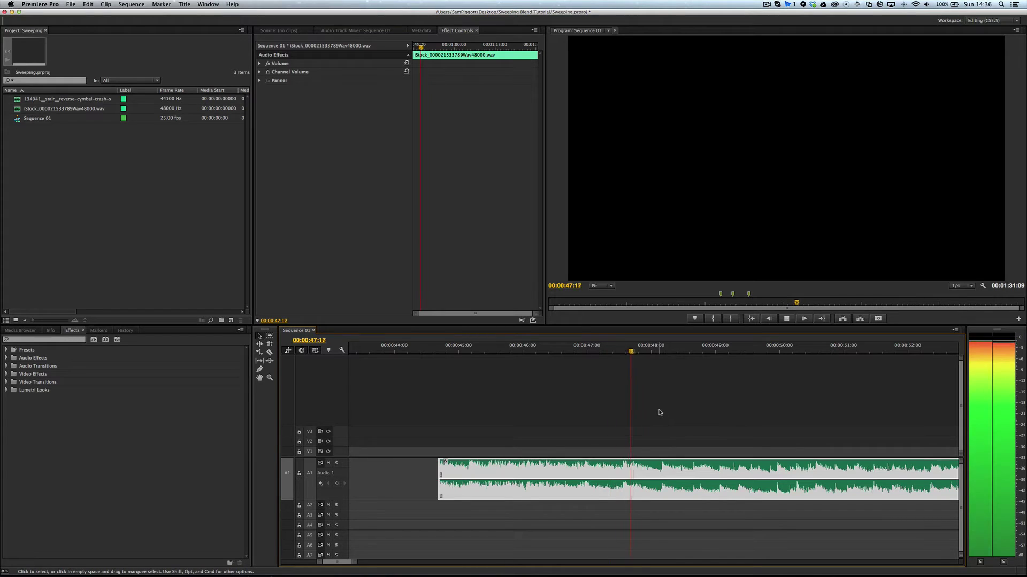
key(space)
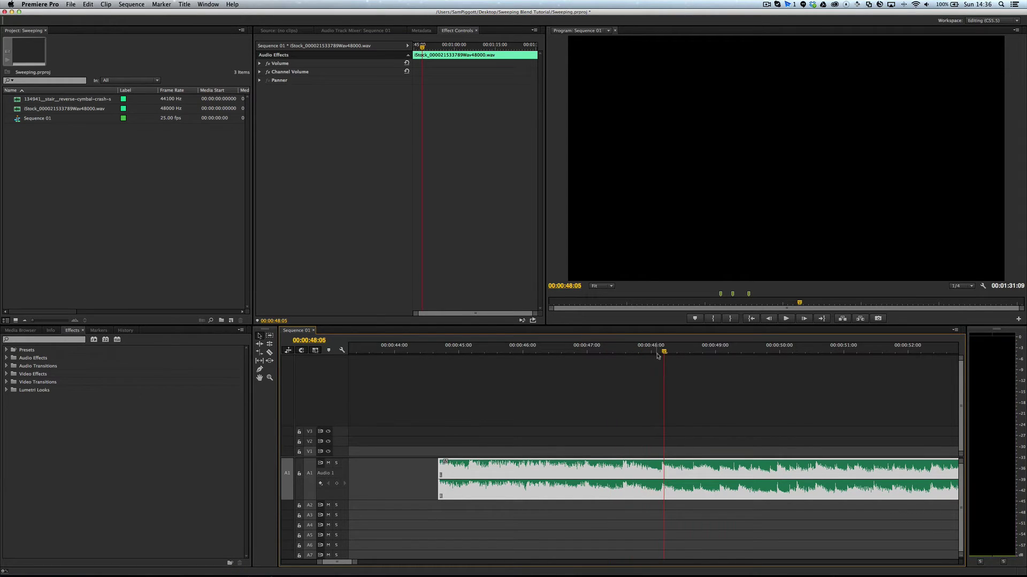
key(Left)
- Split the closing clip at 00:00:48:04 and delete the part before the split
key(super+k)
click(658, 473)
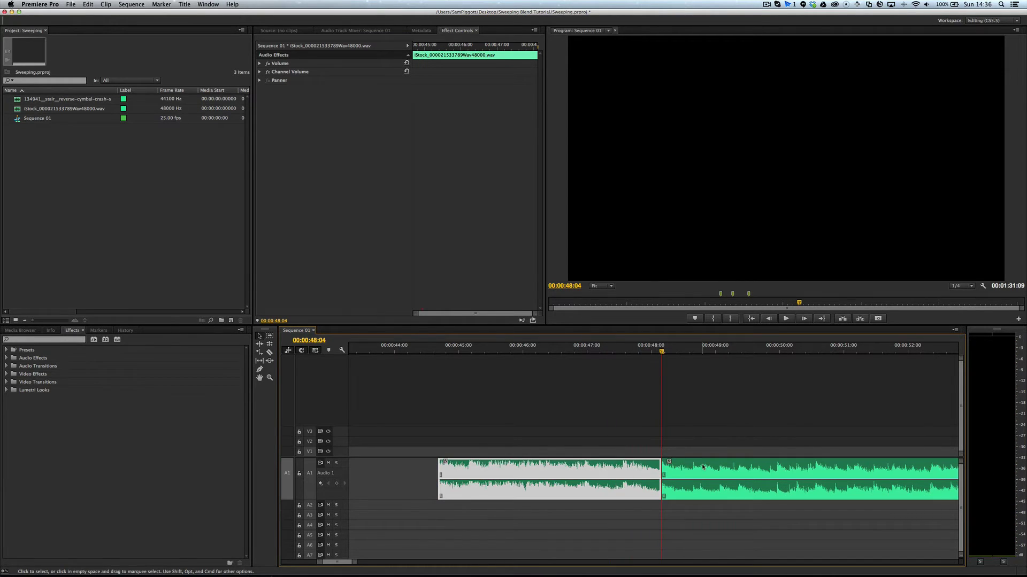
key(Delete)
scroll(701, 466, up, 10)
scroll(702, 467, down, 3)
click(548, 348)
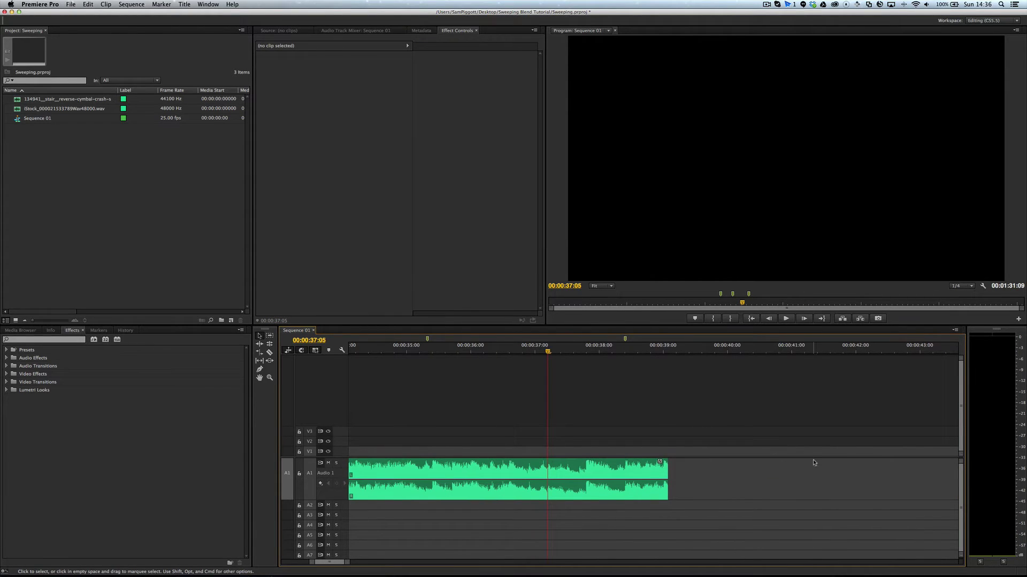
- Cut at 00:00:38:10, paste the longer clip after it, and replay from 00:00:36:20
key(space)
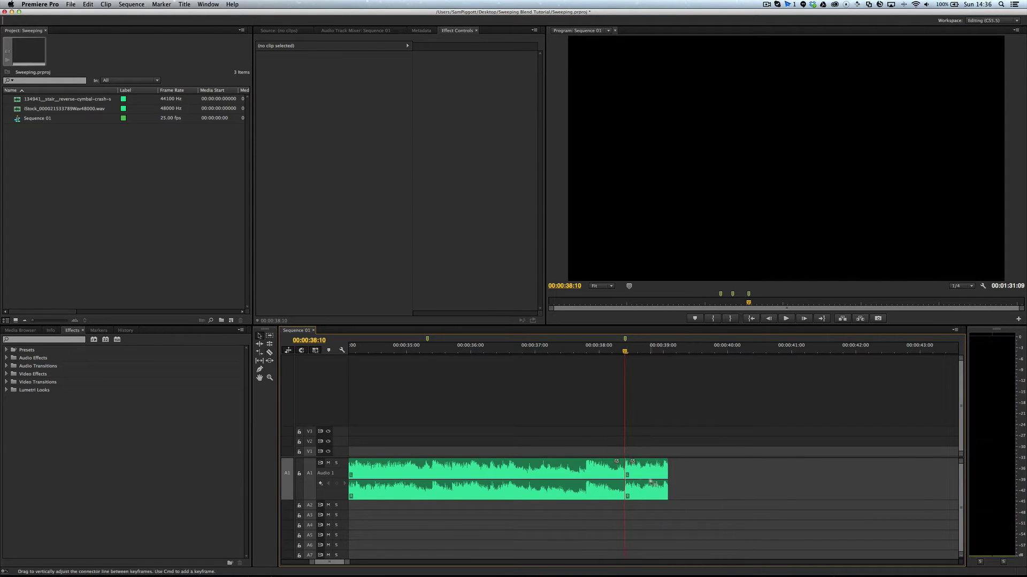
key(super+k)
click(644, 474)
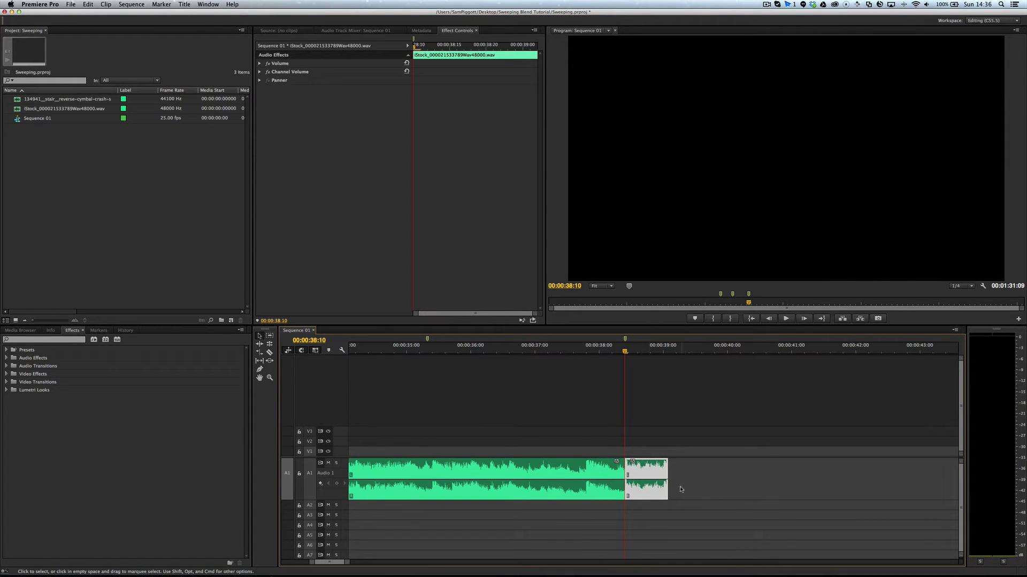
key(Delete)
key(super+v)
click(523, 348)
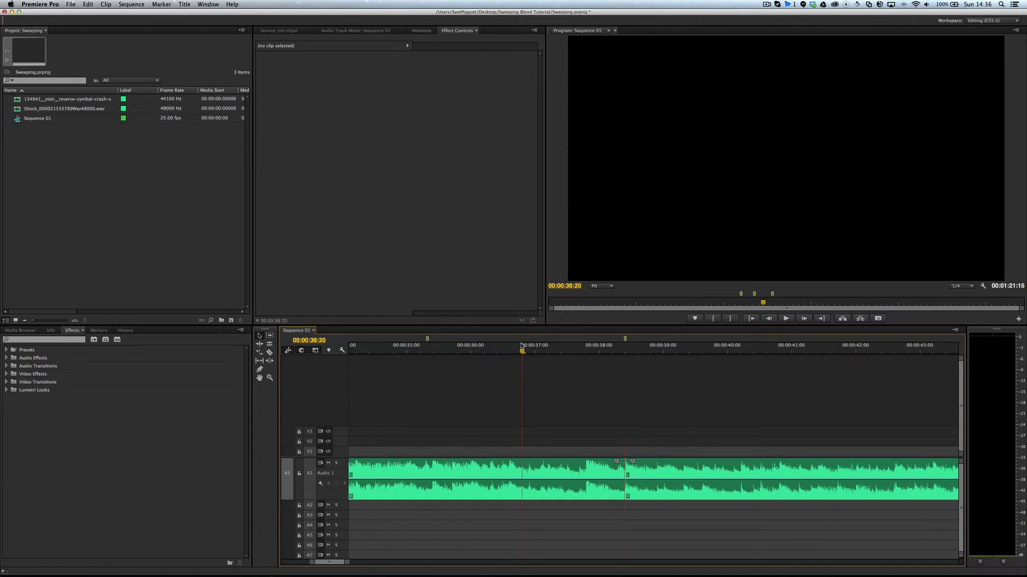
key(space)
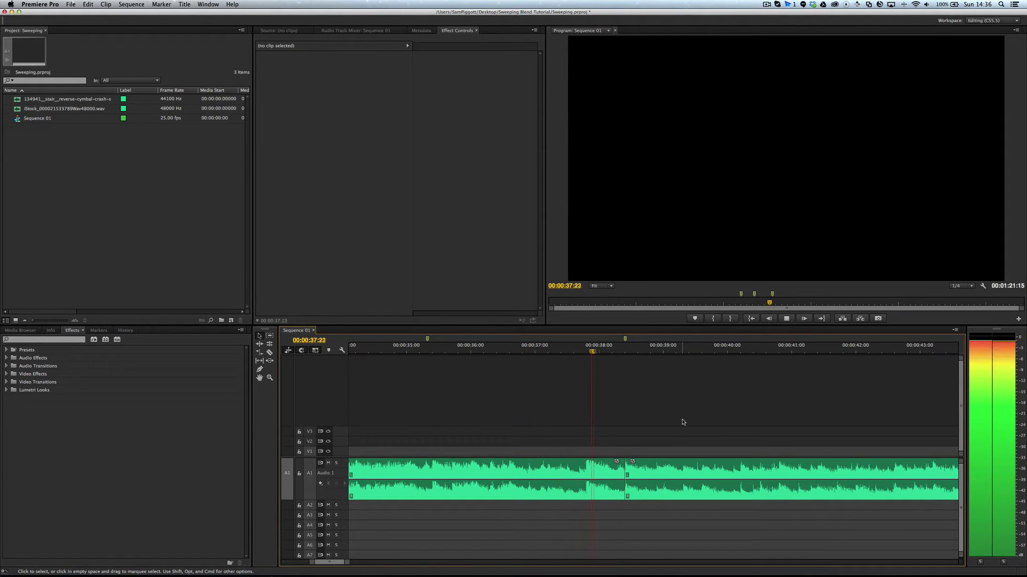
key(minus)
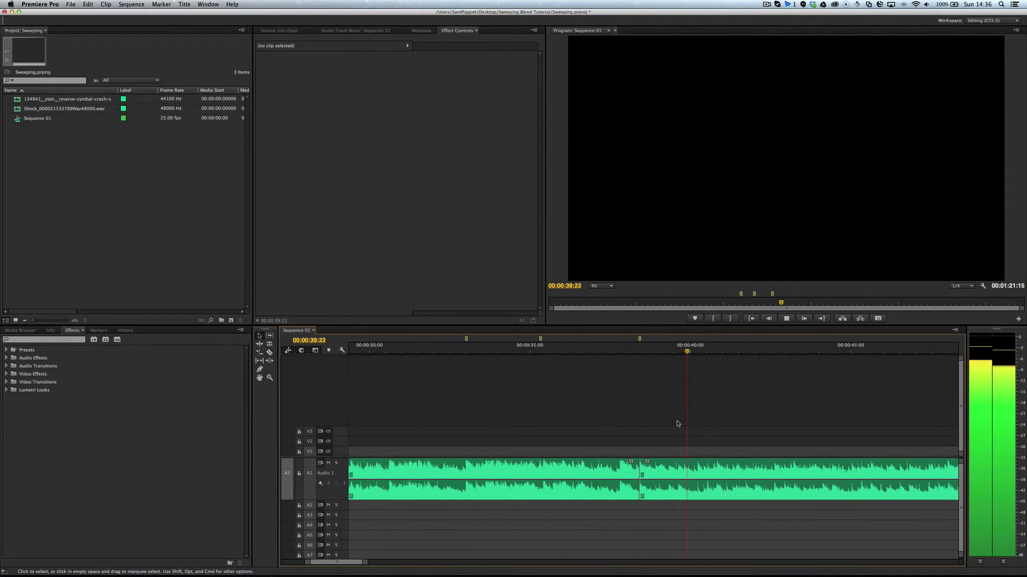
key(minus)
key(minus)
key(minus)
key(equal)
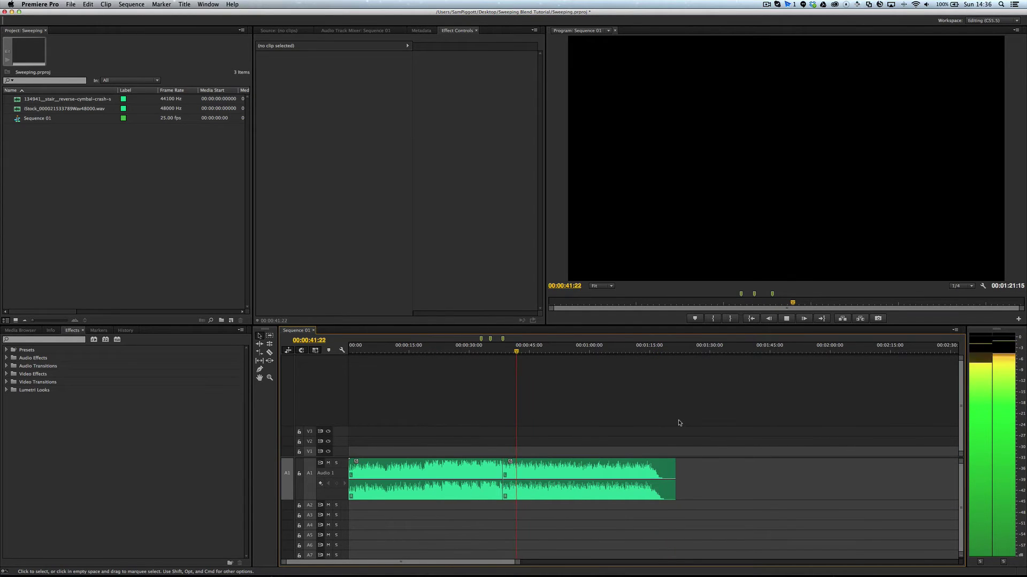
key(space)
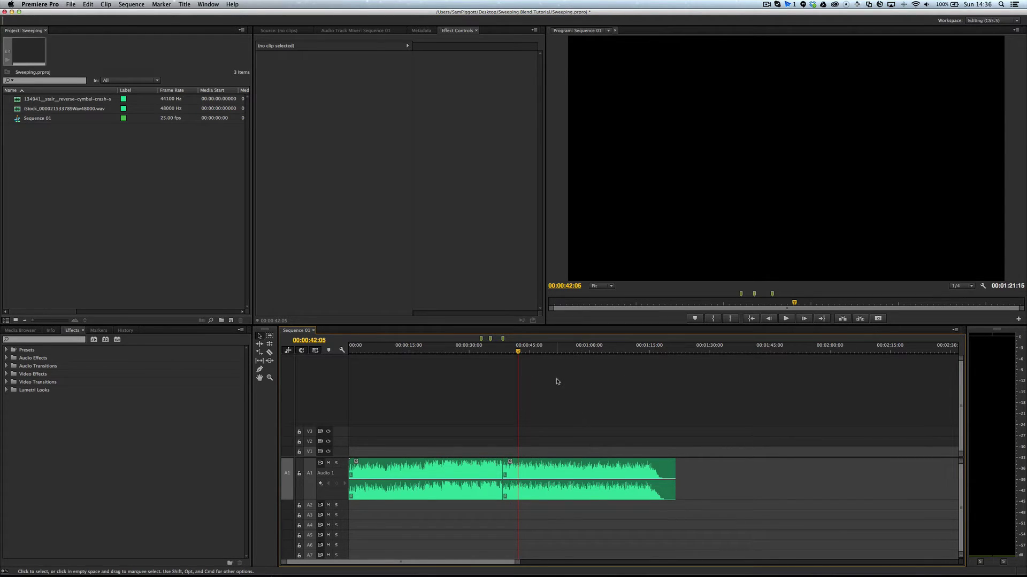
key(=)
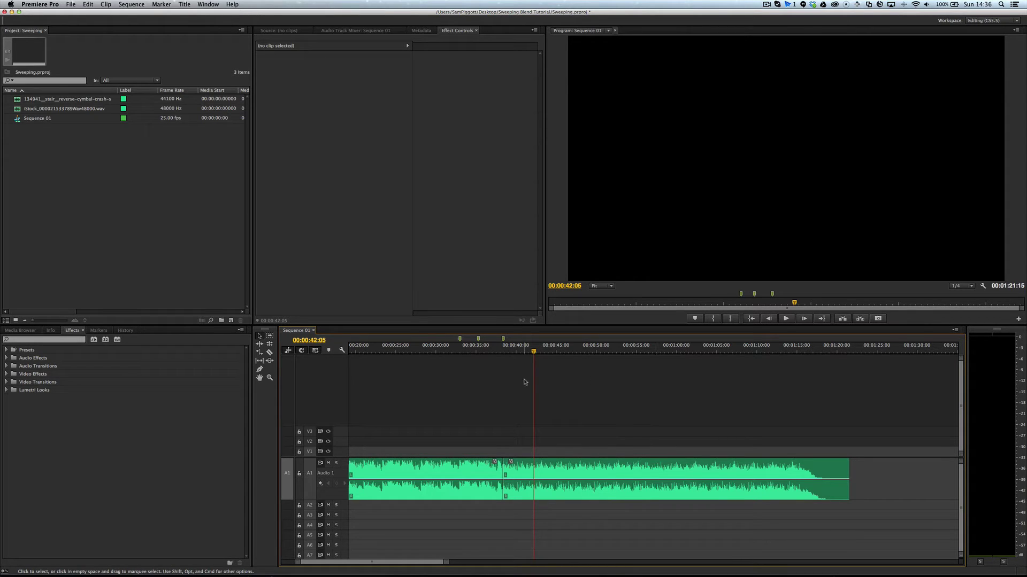
key(space)
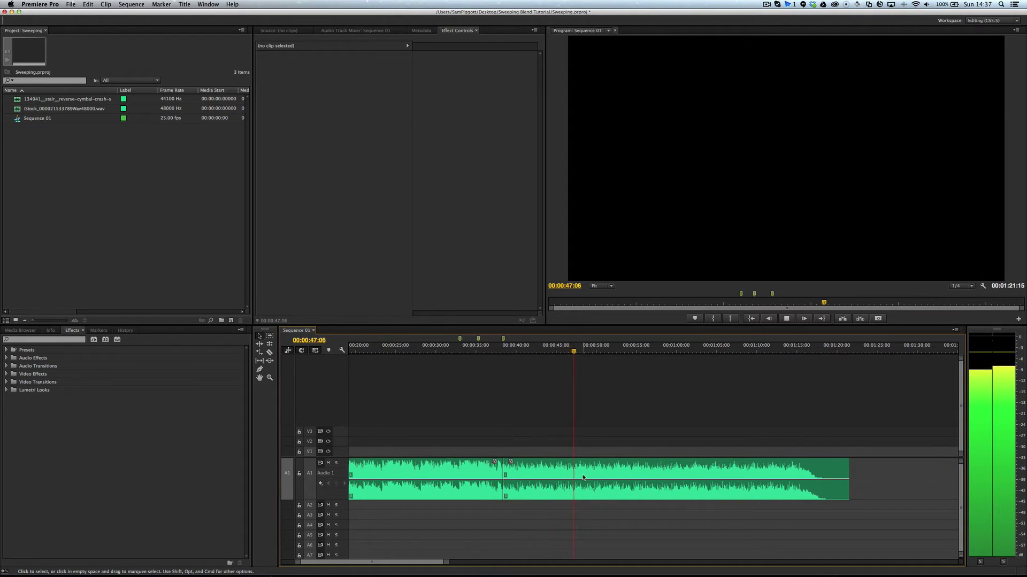
key(space)
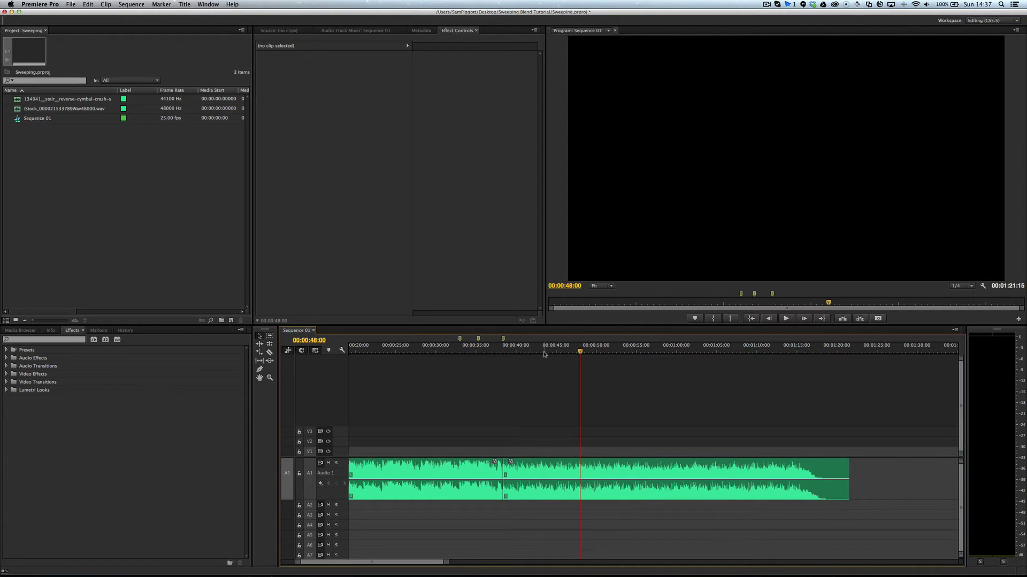
- Split the music clip at 00:00:47:23 and at 00:01:07:03
click(508, 351)
key(space)
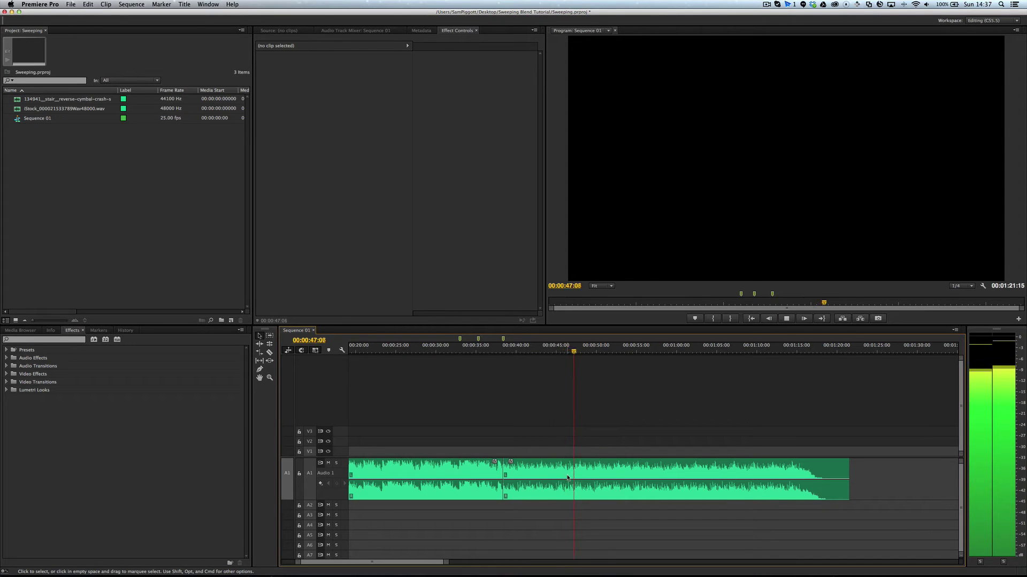
key(space)
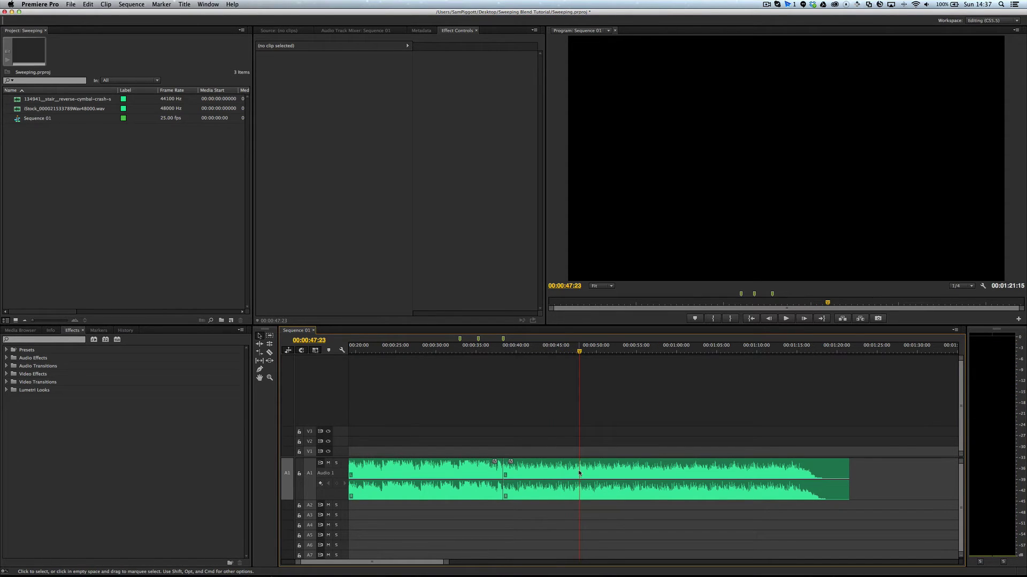
key(c)
click(579, 473)
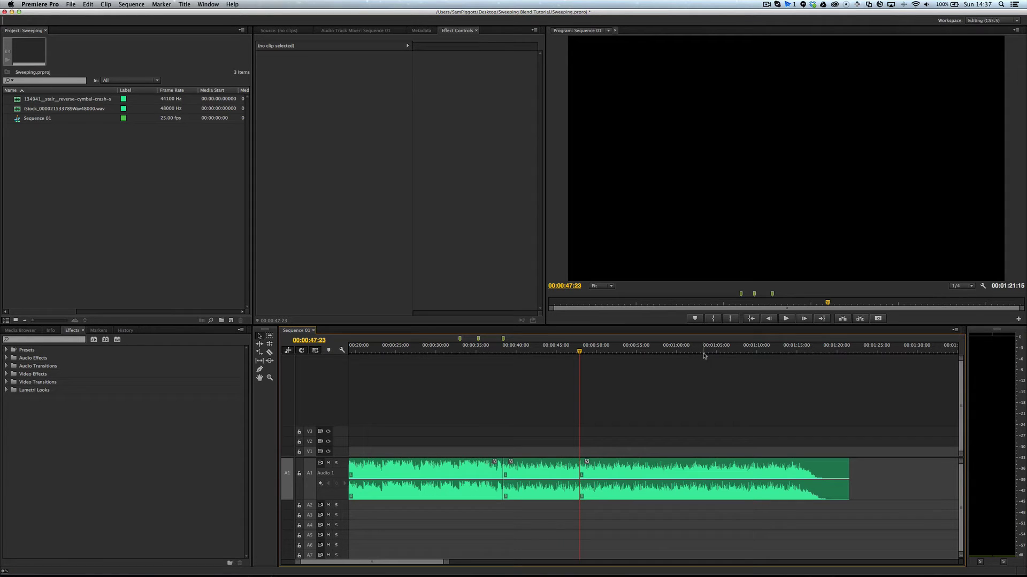
click(672, 352)
key(space)
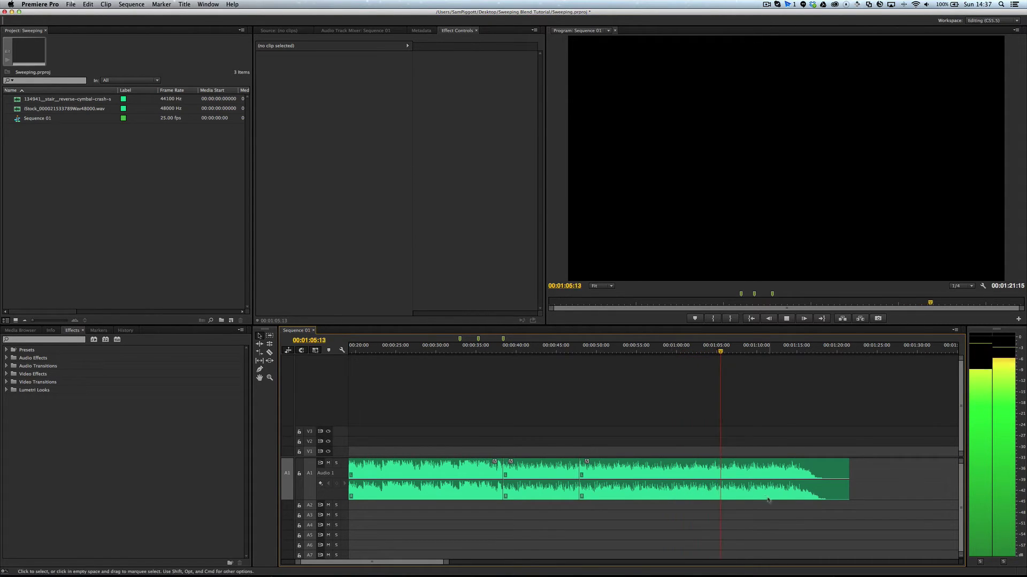
key(space)
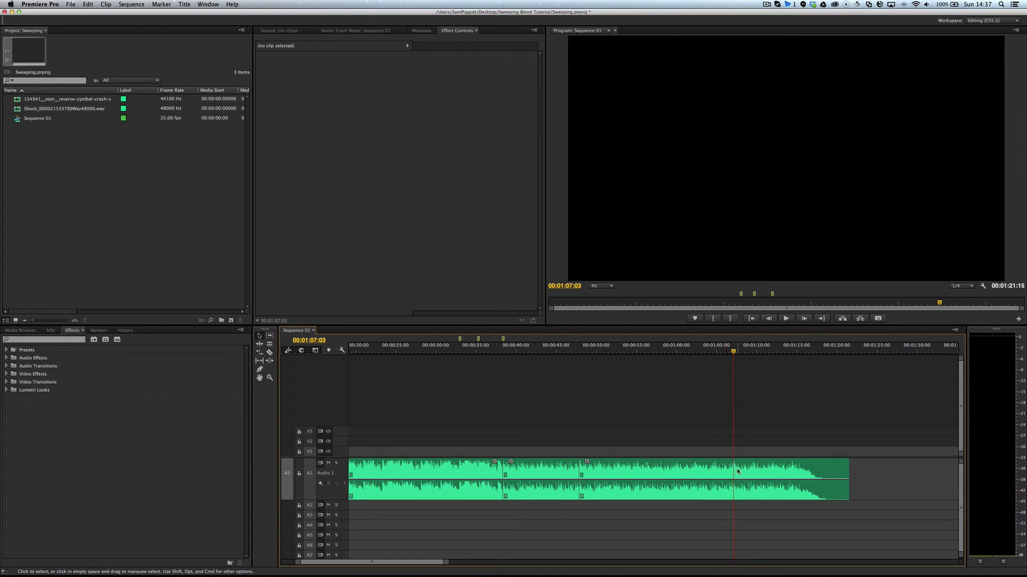
key(c)
- Delete the section between the two cuts and close the gap it leaves
click(735, 470)
key(v)
click(671, 473)
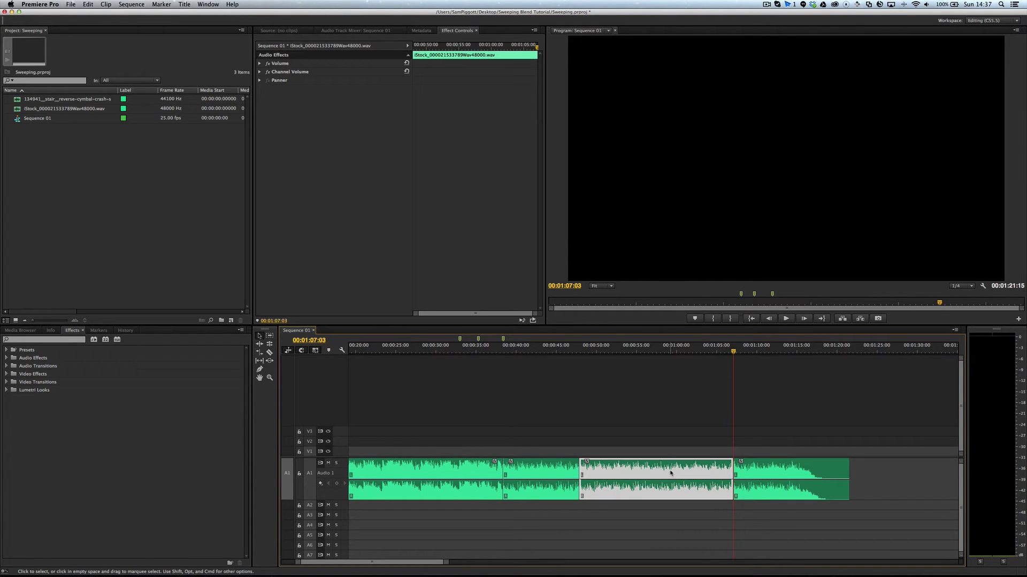
key(Delete)
click(653, 472)
key(Delete)
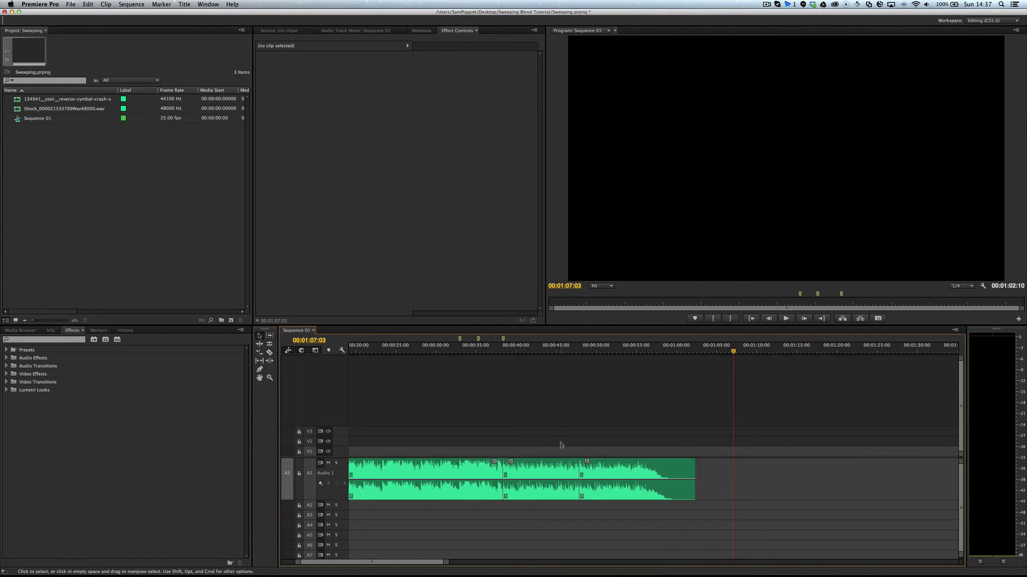
click(572, 351)
key(=)
key(=)
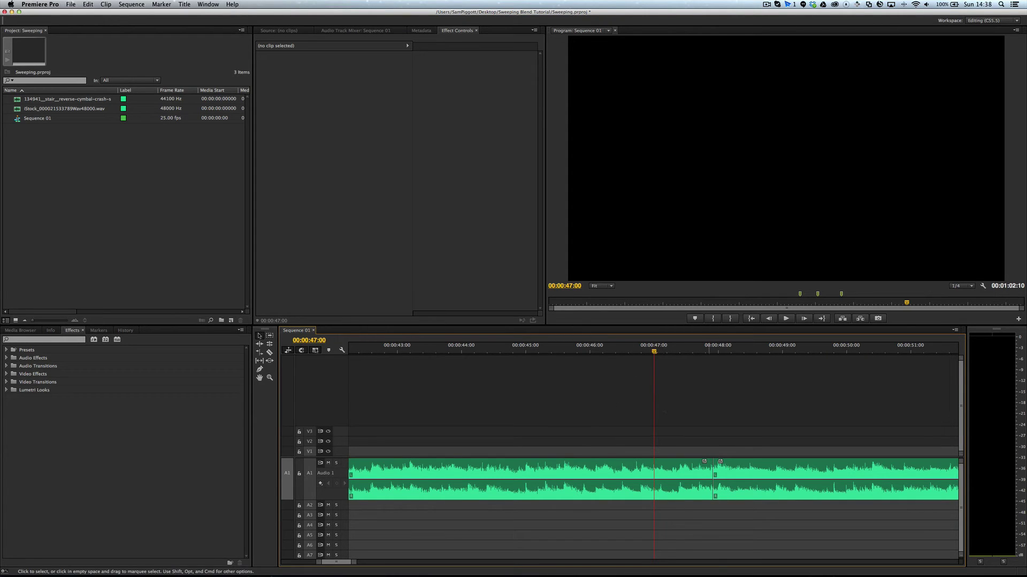
key(space)
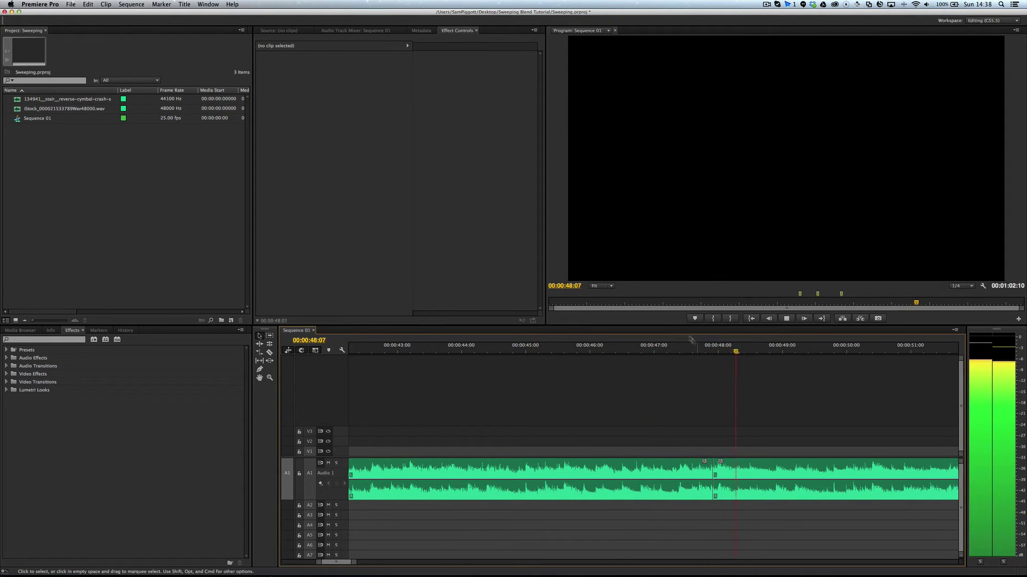
key(minus)
key(minus)
key(minus)
key(space)
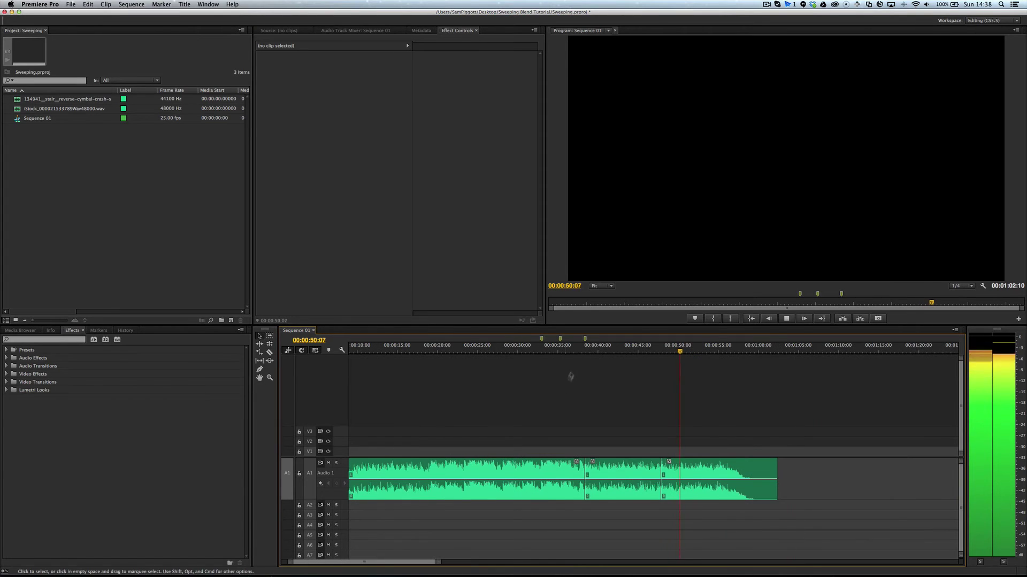
click(553, 347)
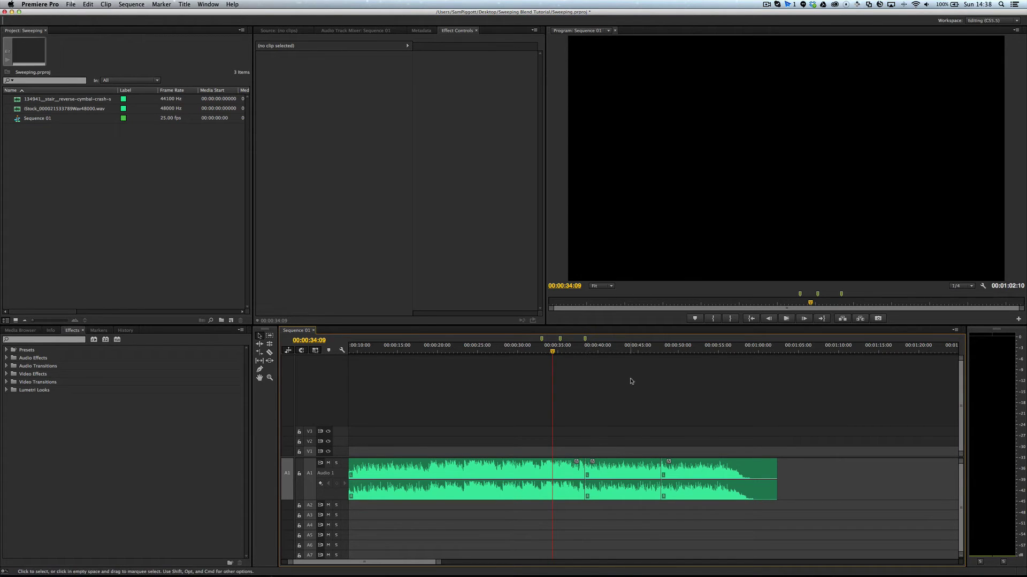
key(space)
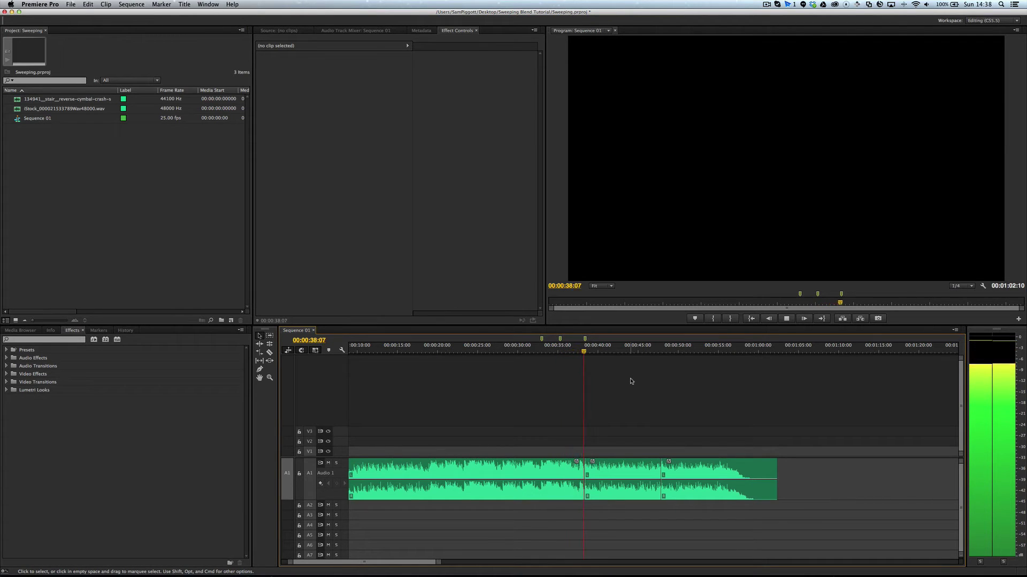
click(649, 351)
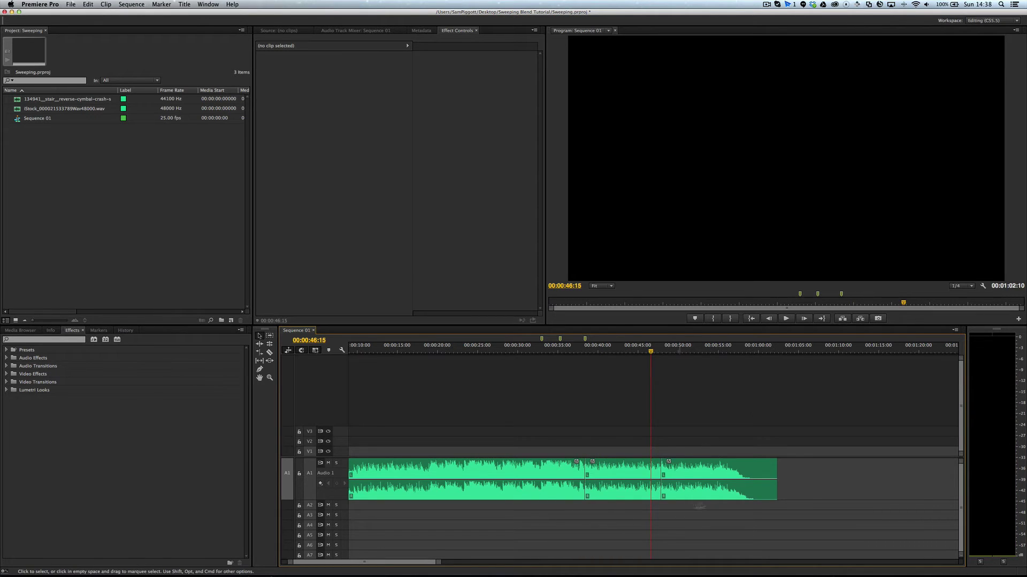
key(space)
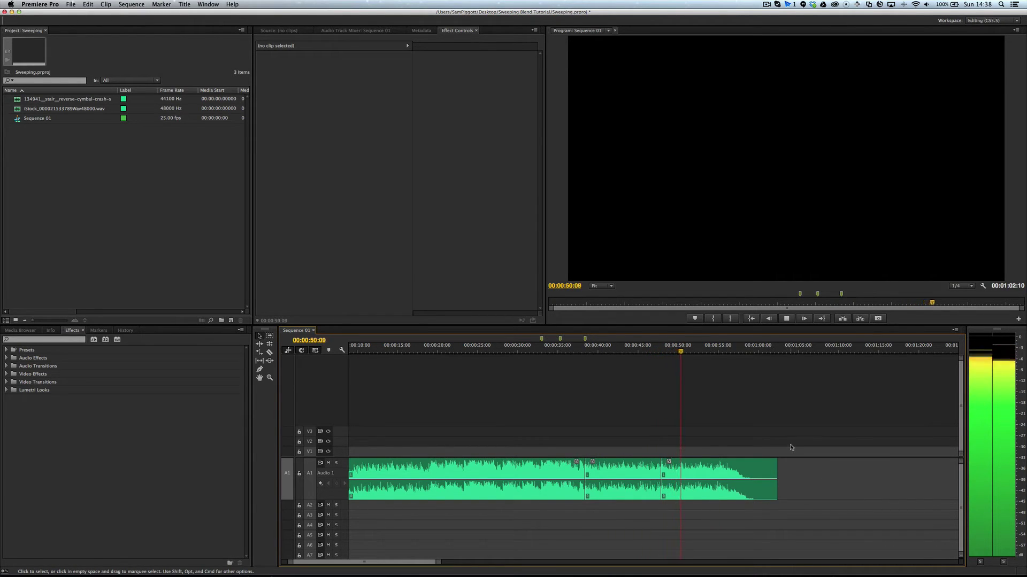
key(space)
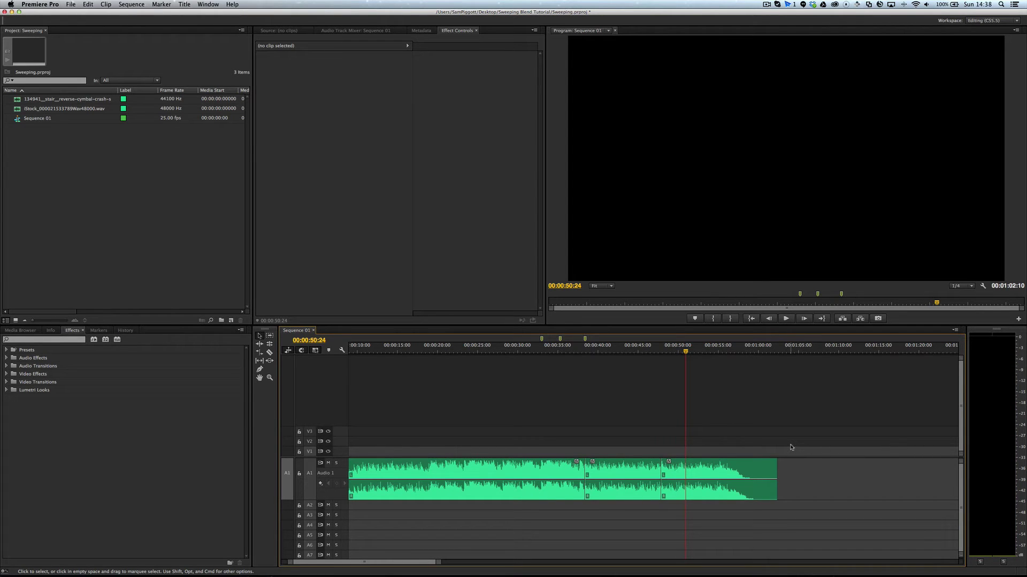
click(756, 348)
scroll(780, 420, down, 2)
scroll(660, 460, up, 1)
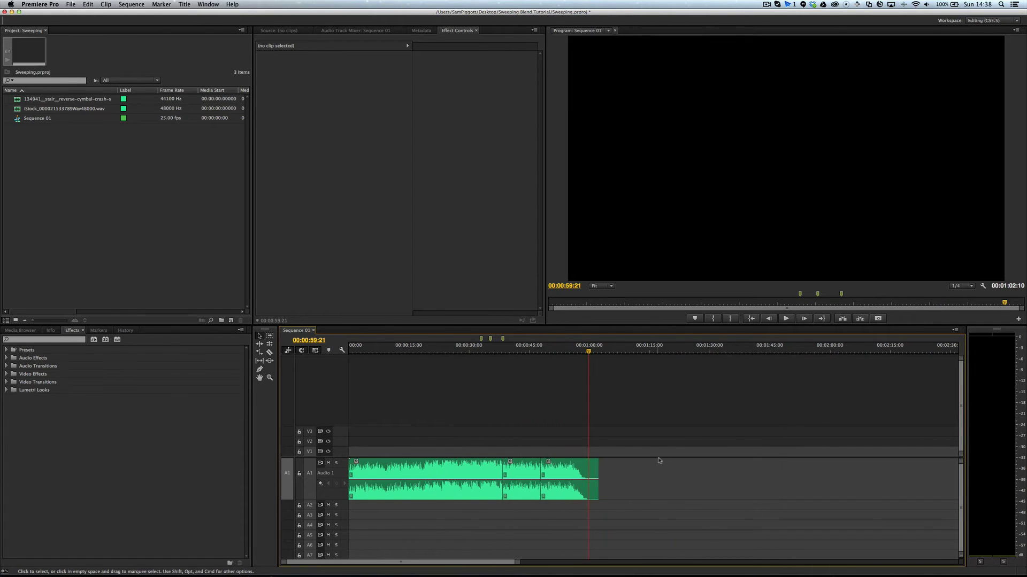
- Save the project
scroll(700, 443, up, 1)
key(super+s)
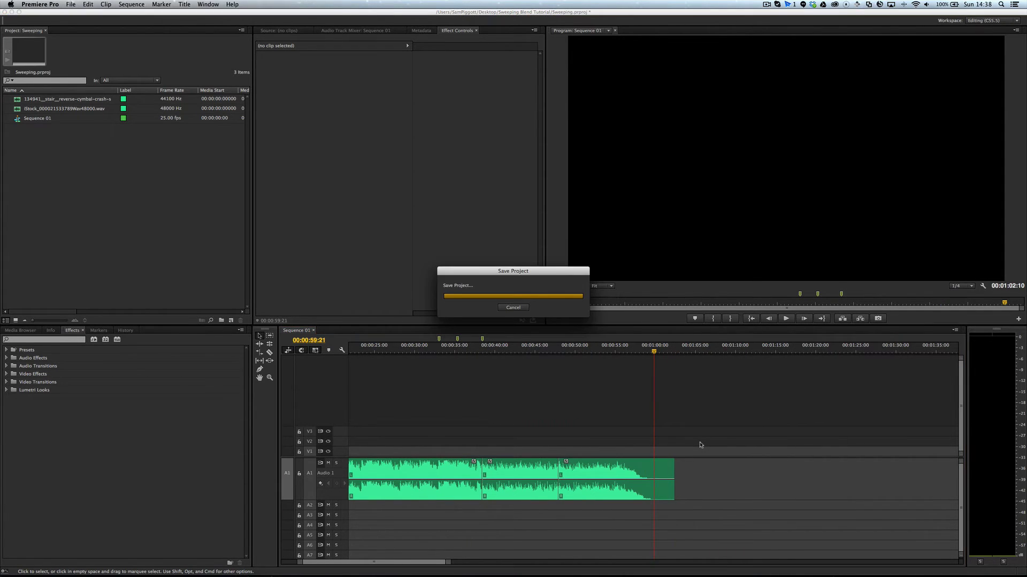
scroll(700, 445, up, 5)
scroll(701, 445, down, 3)
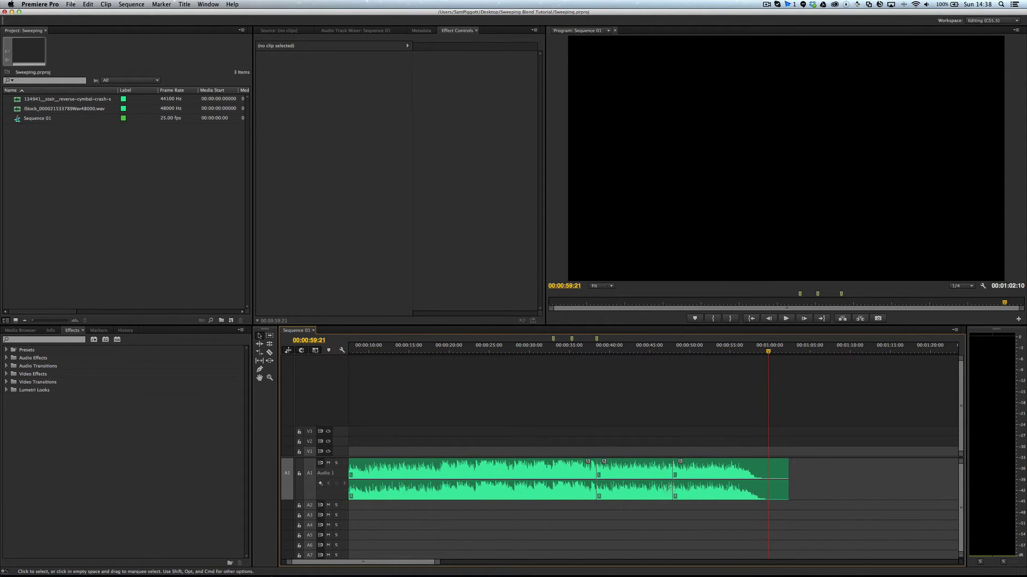
- Move the two later Audio 1 music clips right to the playhead, then deselect them
drag(657, 521, 890, 472)
drag(597, 473, 784, 483)
scroll(730, 492, down, 2)
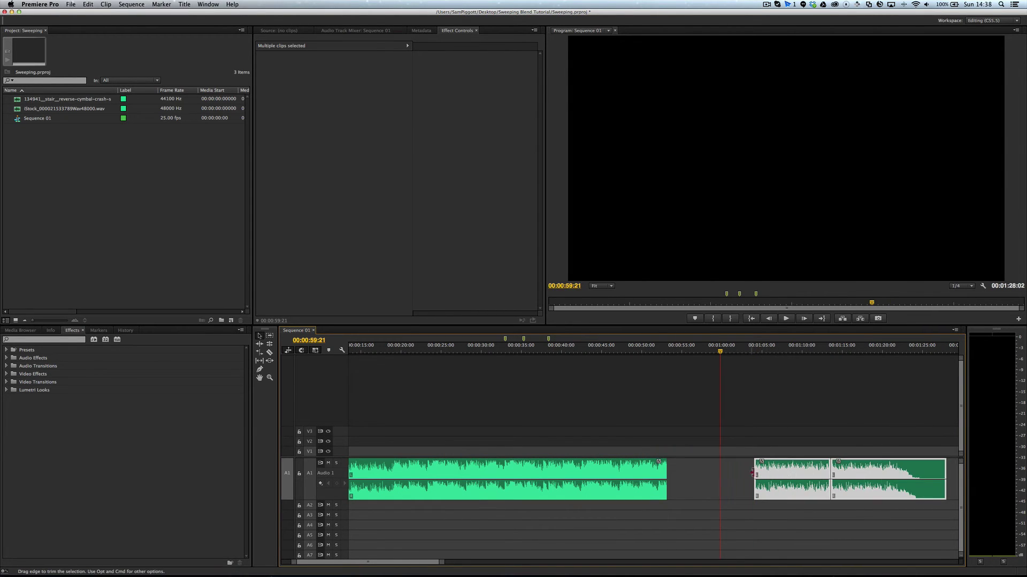
click(753, 472)
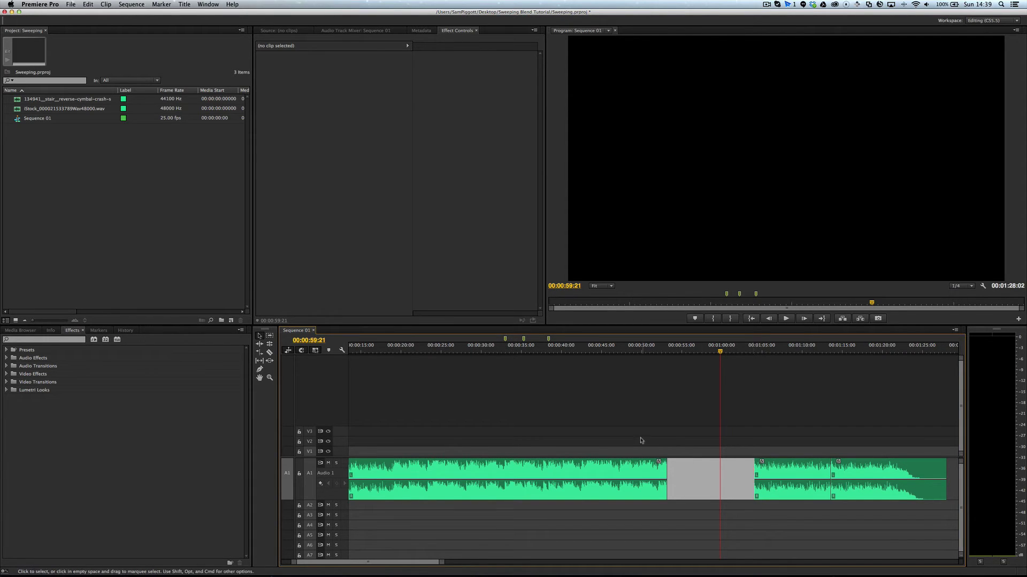
click(584, 350)
- Shift the two clips after the gap about 9 seconds and listen back
key(minus)
key(minus)
key(equal)
drag(591, 541, 719, 468)
drag(645, 478, 605, 478)
key(space)
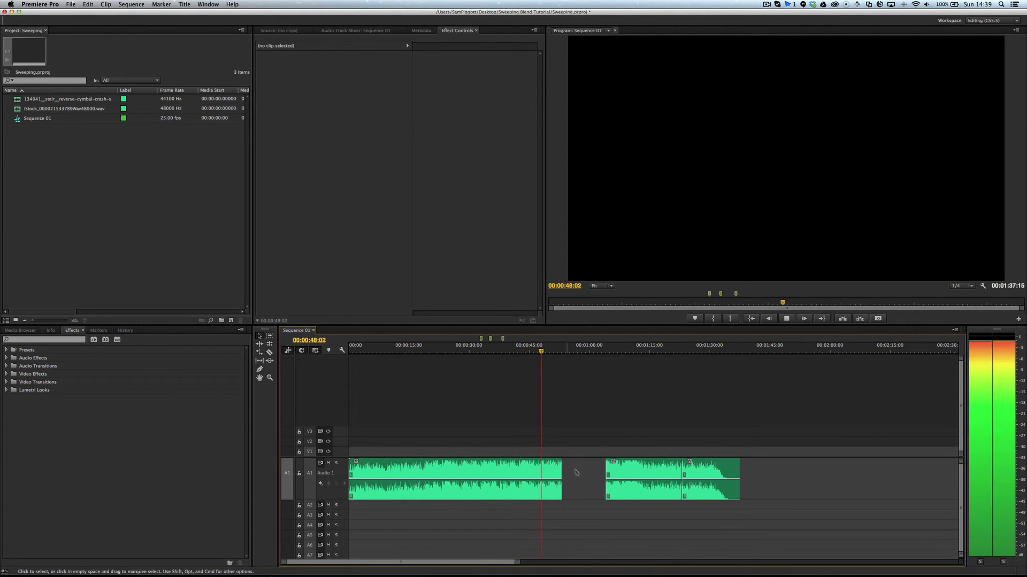
key(space)
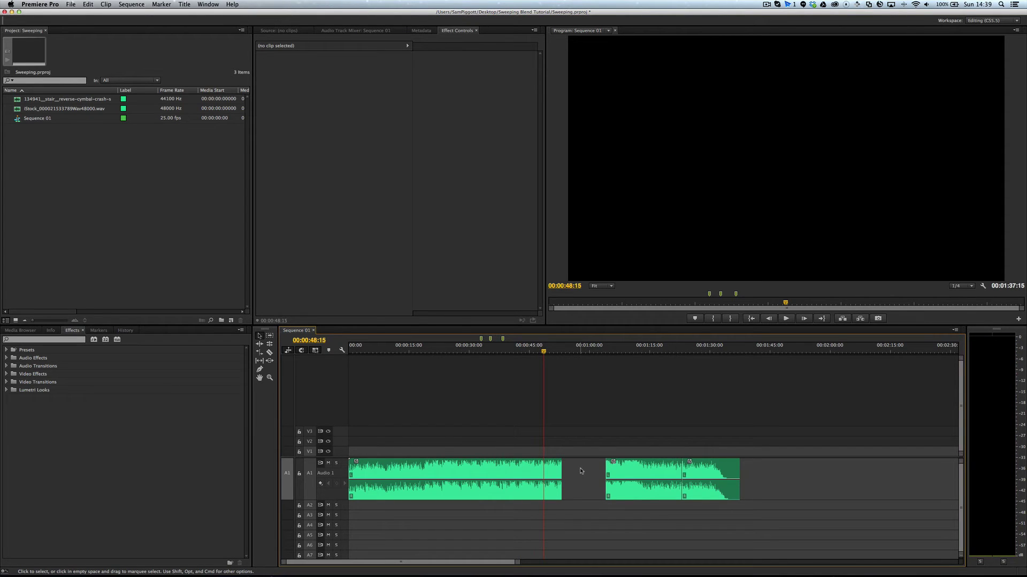
- Split the first clip at a new cut point near 47 seconds and delete the leftover piece
key(equal)
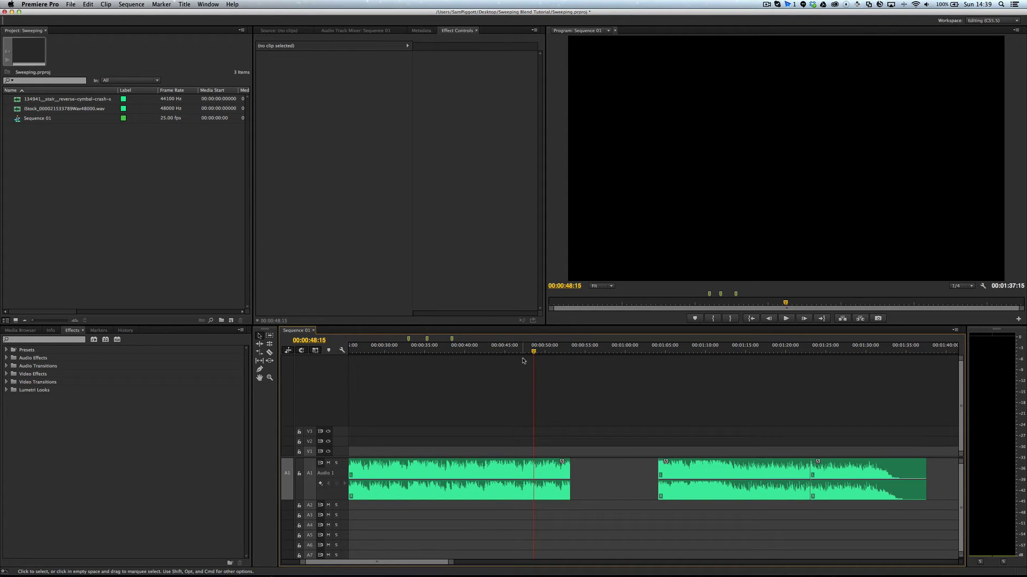
click(507, 351)
key(space)
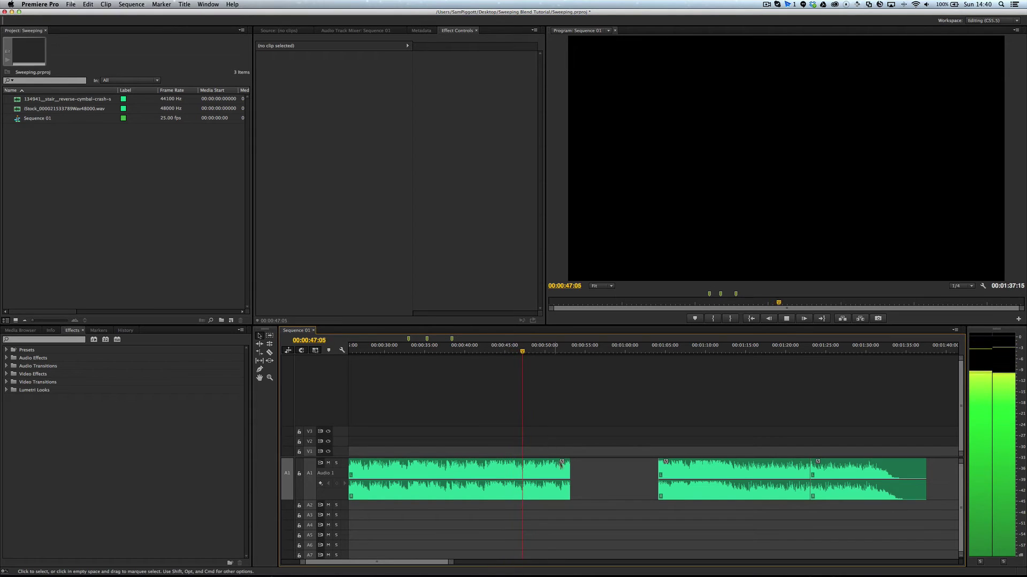
key(space)
key(super+k)
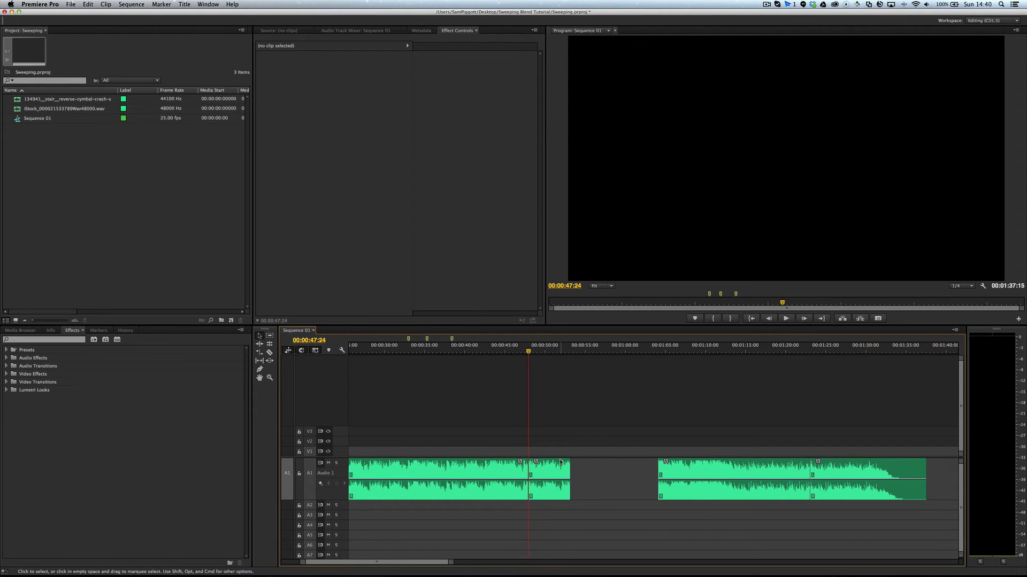
click(558, 468)
key(Delete)
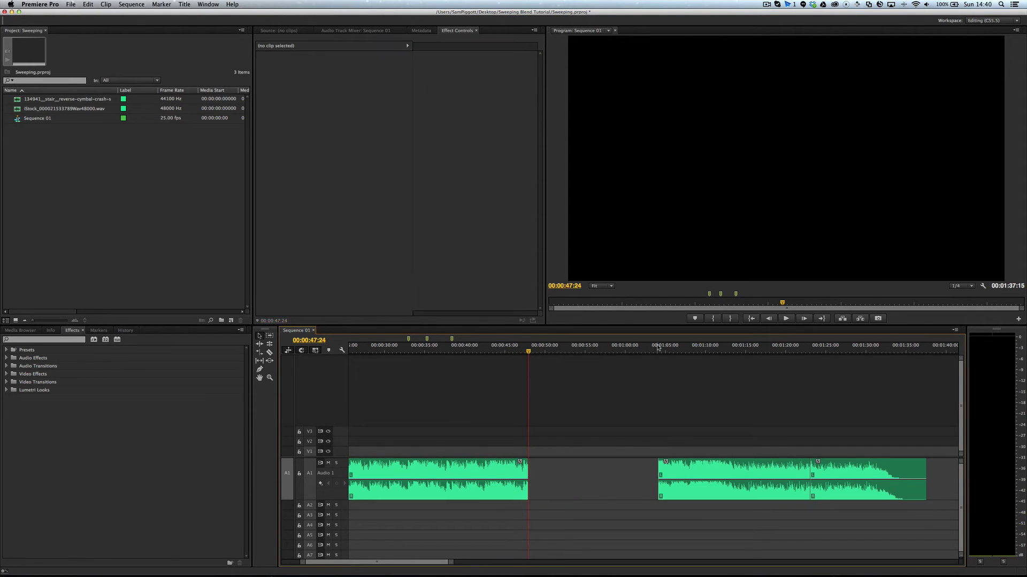
- Extend the later clip's start, split it at a new point and delete the unwanted front piece
click(663, 348)
key(space)
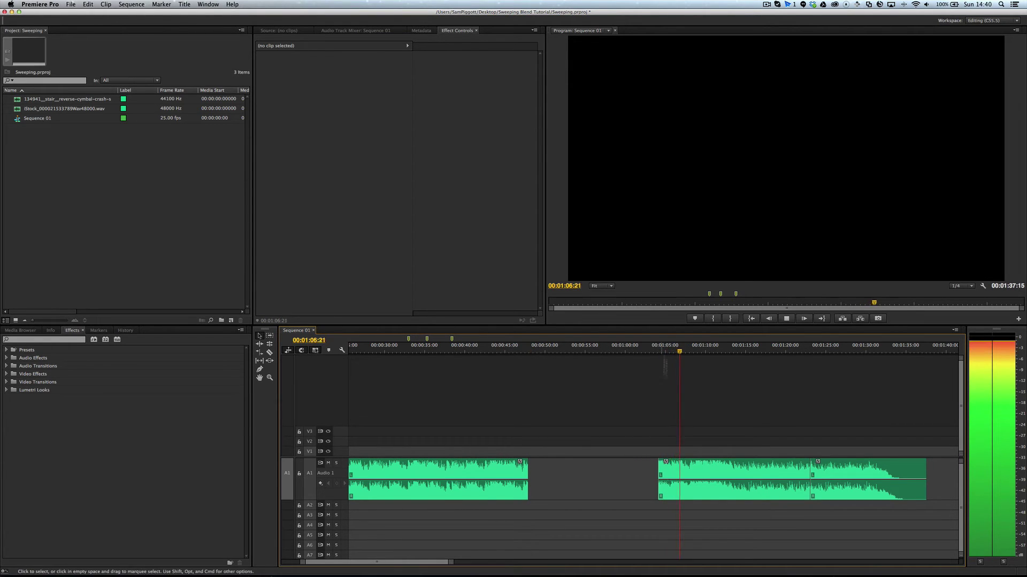
key(space)
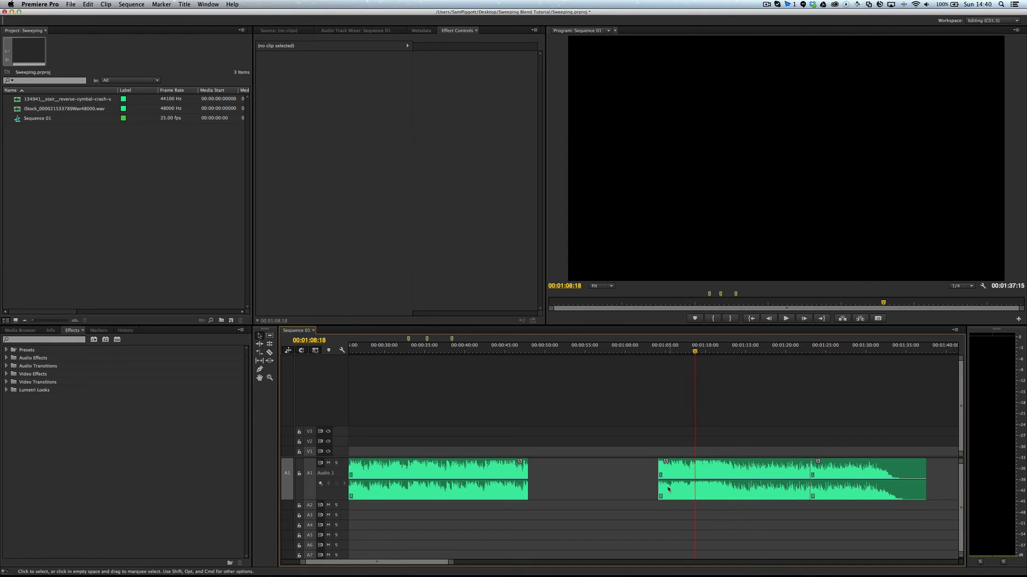
drag(659, 476, 594, 476)
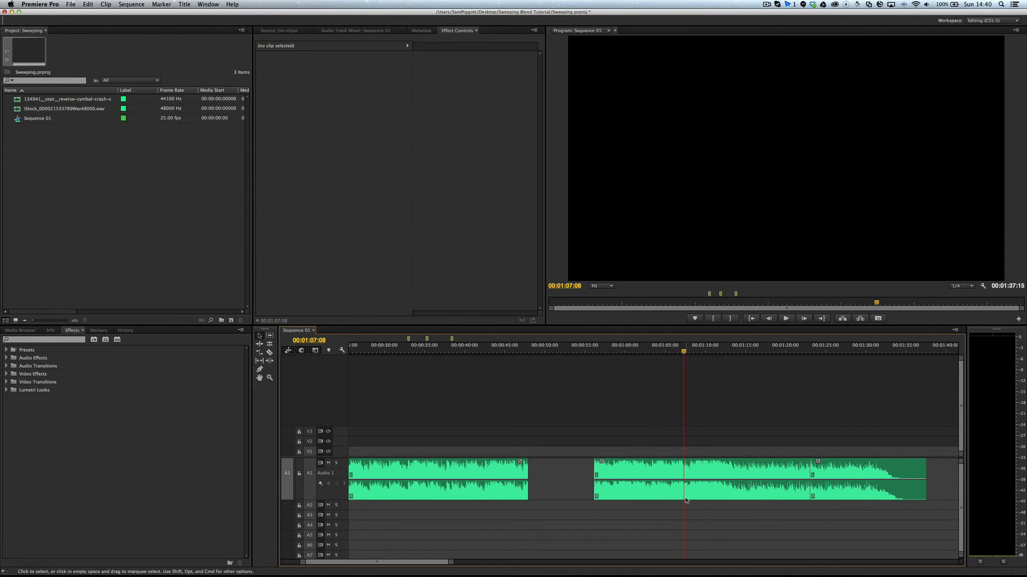
key(space)
key(space)
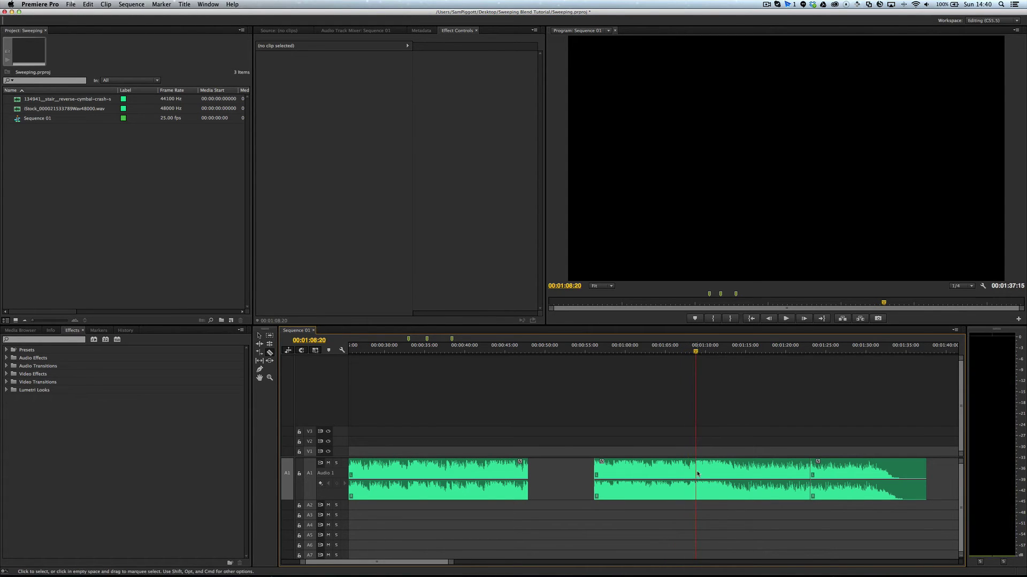
click(698, 474)
key(v)
click(668, 471)
key(Delete)
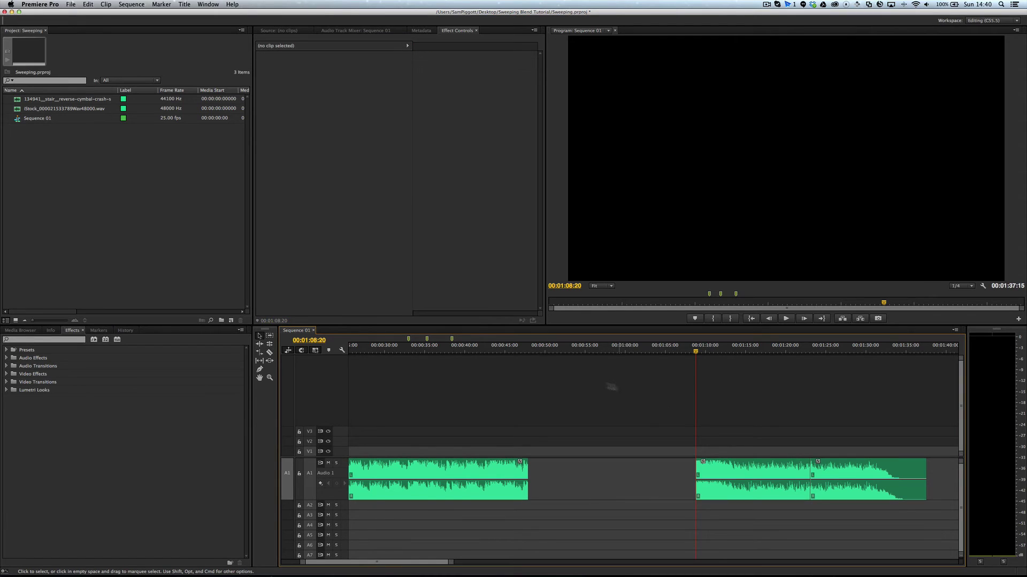
- Slide both later clips left against the first clip and play back across the new cut
drag(735, 551, 753, 470)
click(503, 348)
key(space)
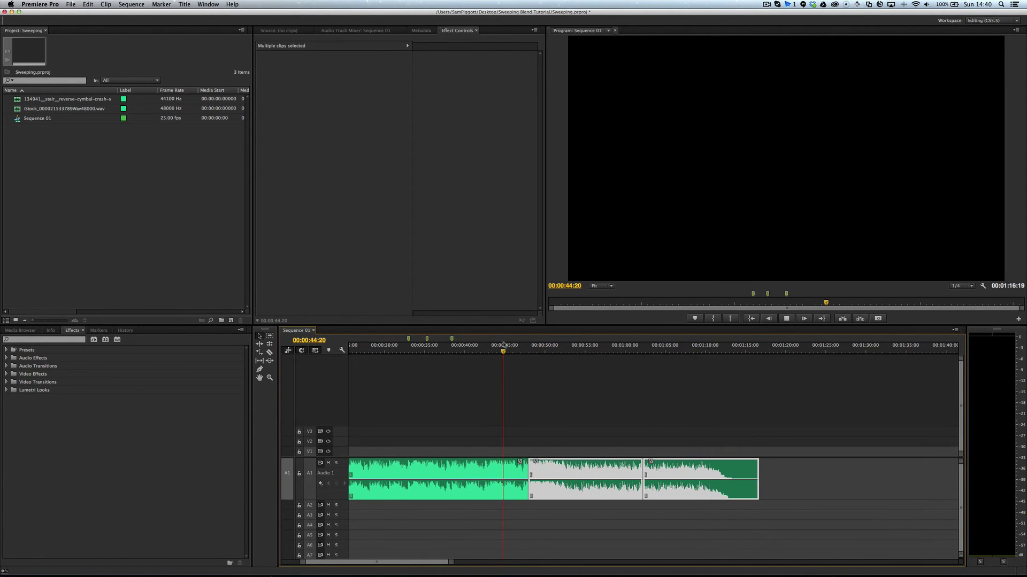
click(608, 390)
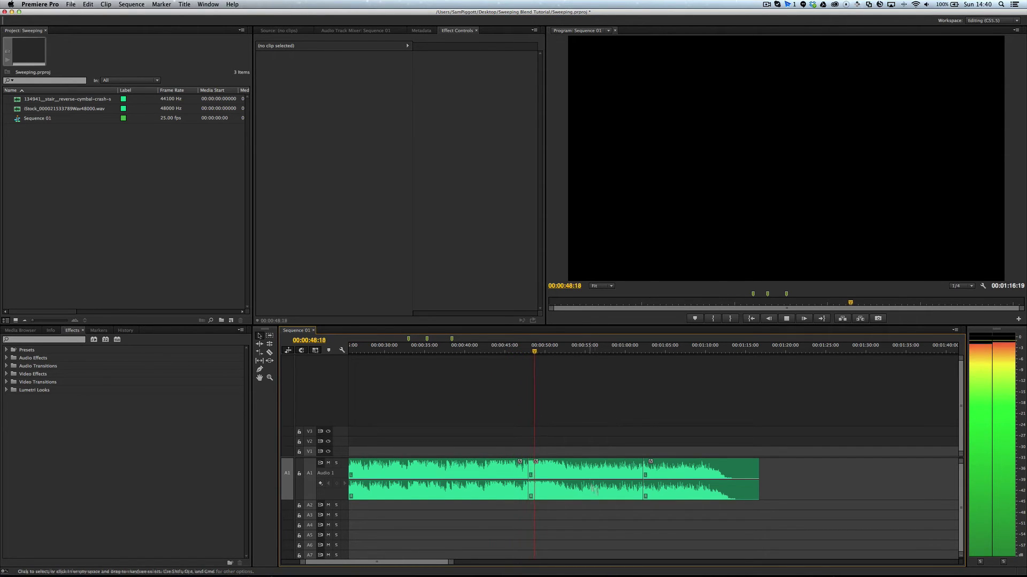
key(space)
drag(589, 526, 684, 496)
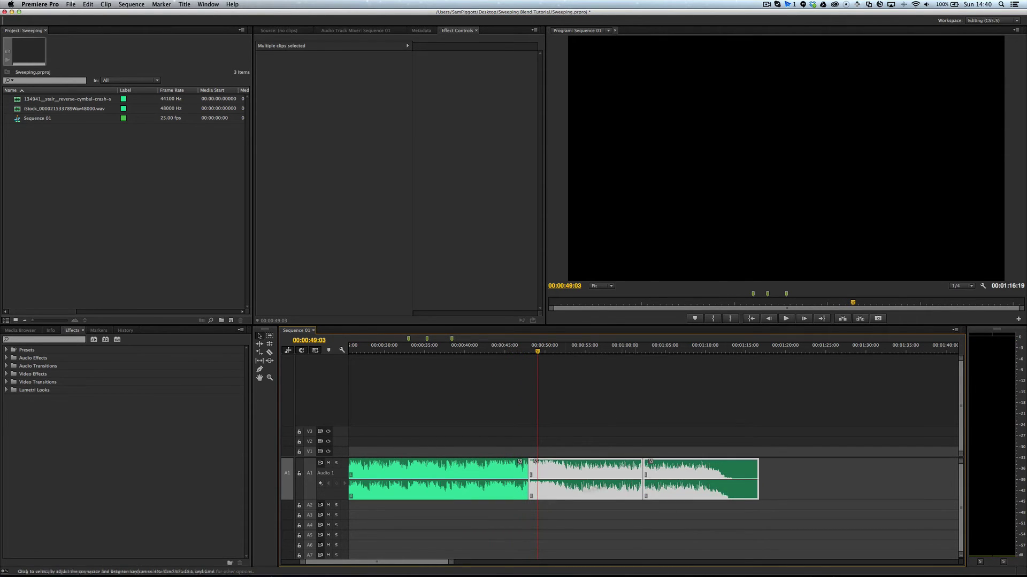
click(593, 515)
key(=)
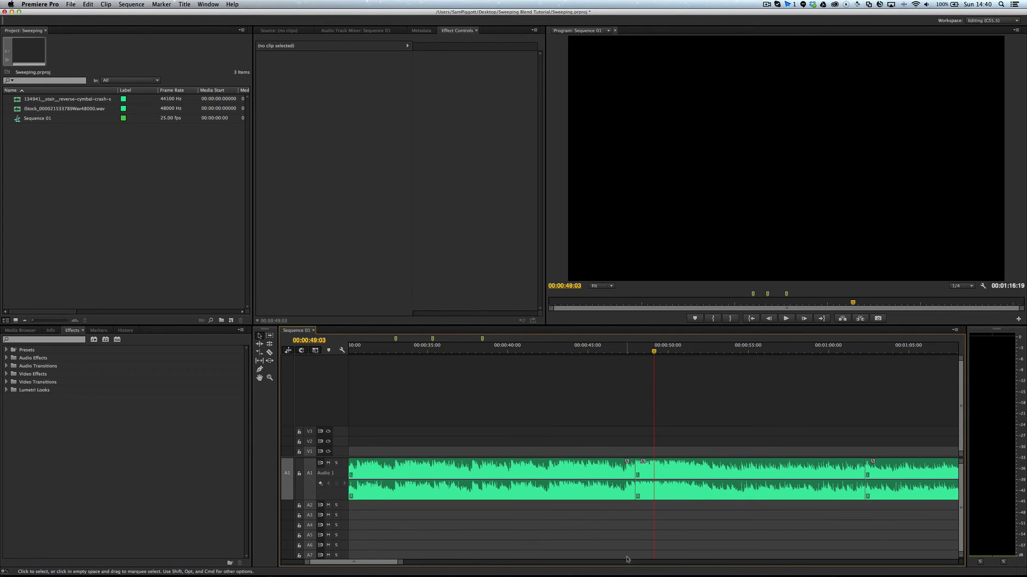
- Move clips 2 and 3 right to open a gap and extend clip 2's start slightly earlier
key(-)
drag(647, 533, 876, 457)
drag(802, 471, 850, 471)
click(763, 547)
mouse_move(693, 470)
mouse_down()
mouse_move(674, 472)
mouse_move(684, 471)
mouse_up()
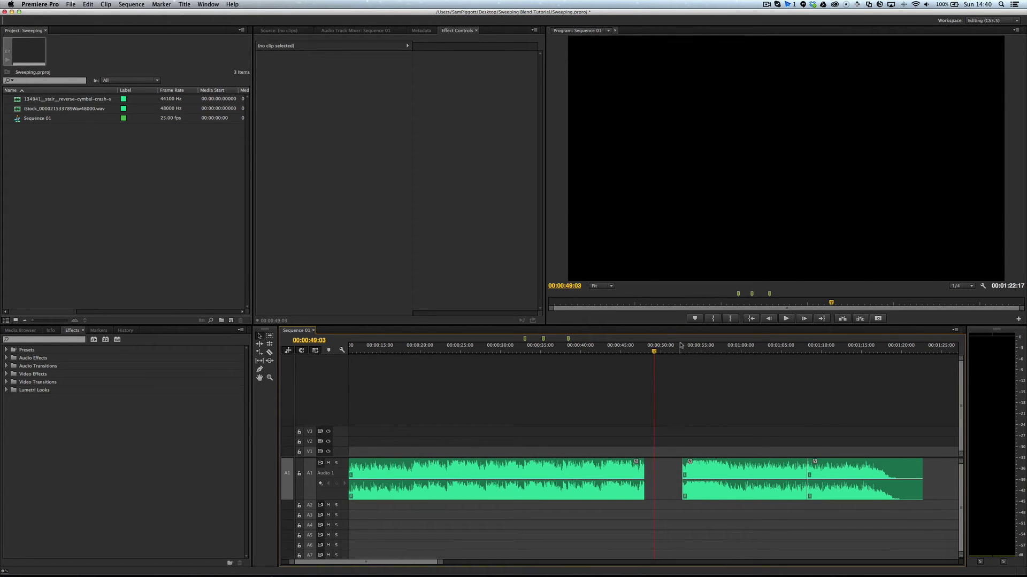
- Trim the first clip's end back to about 00:00:47:06 and play from around 53 seconds
key(Down)
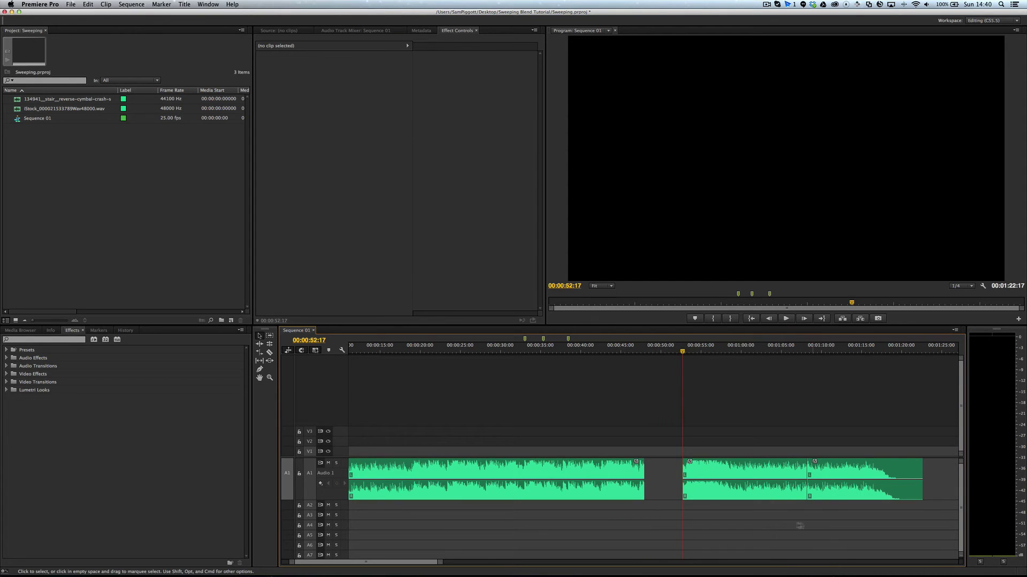
key(space)
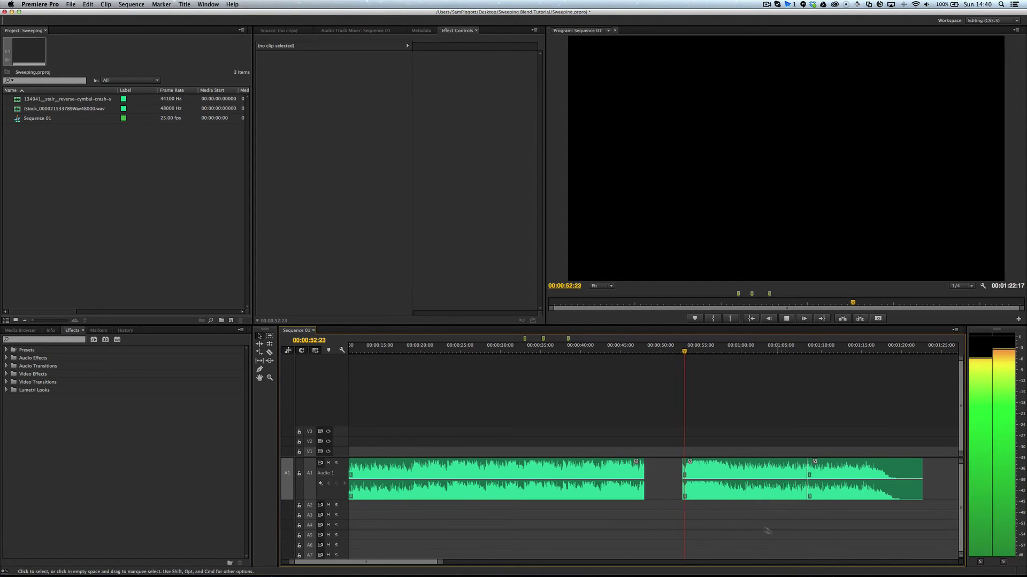
click(613, 346)
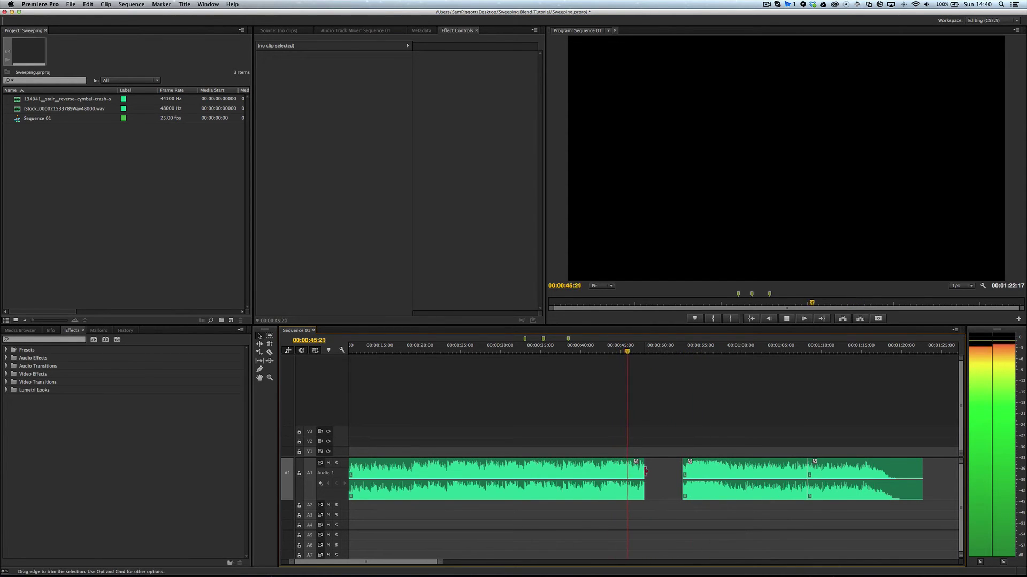
key(space)
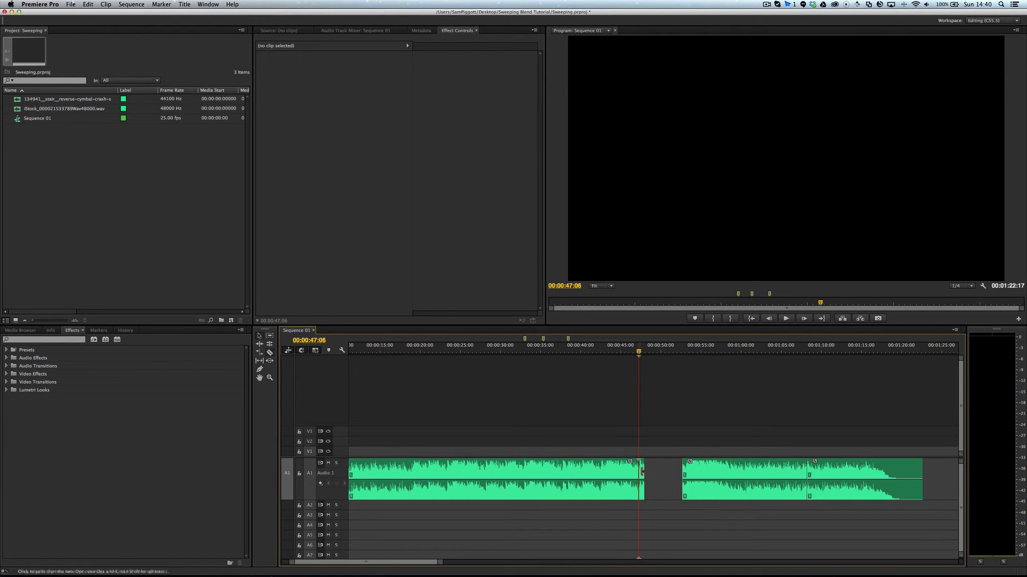
drag(644, 473, 639, 473)
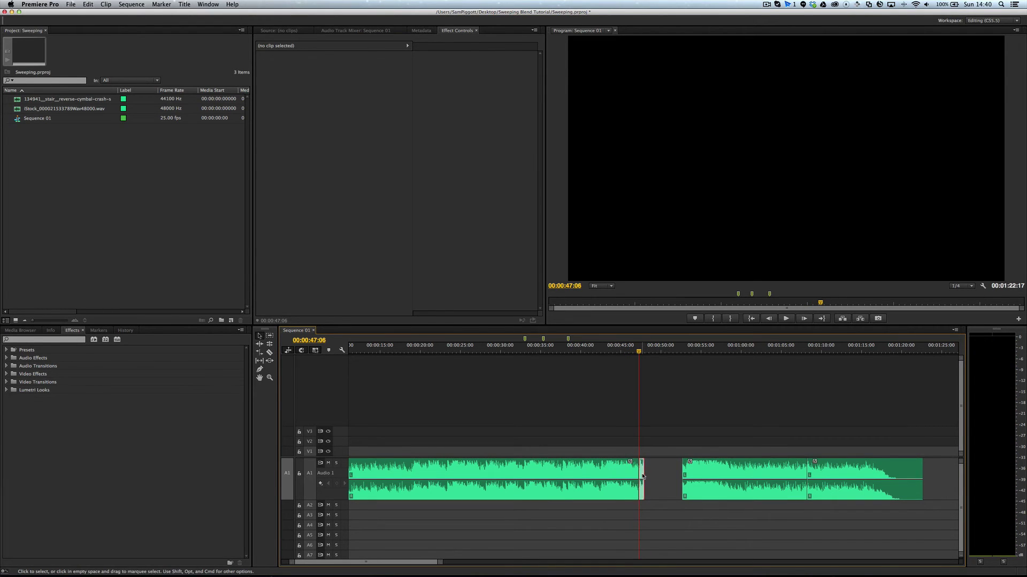
click(683, 348)
key(space)
click(739, 467)
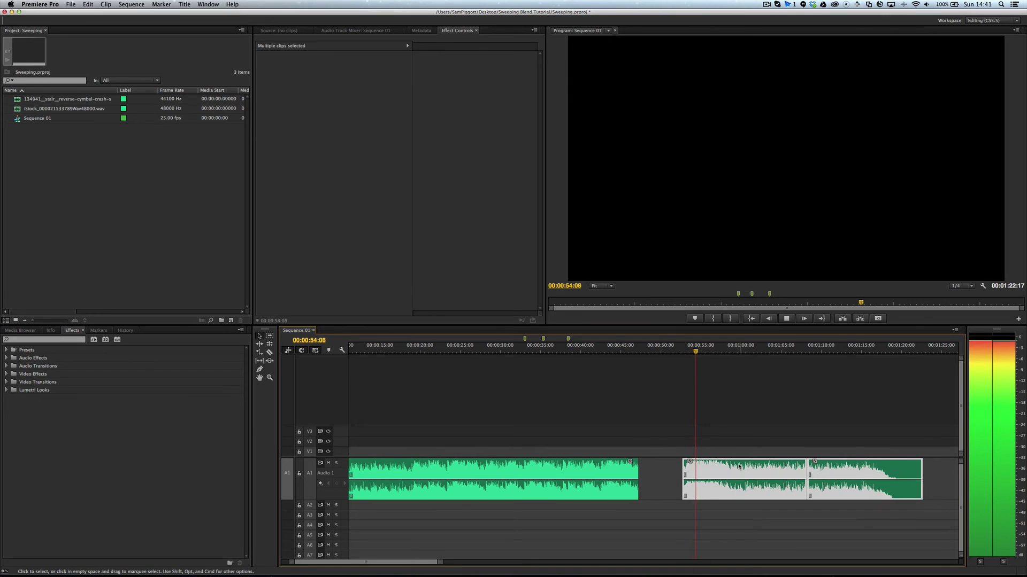
key(super+shift+a)
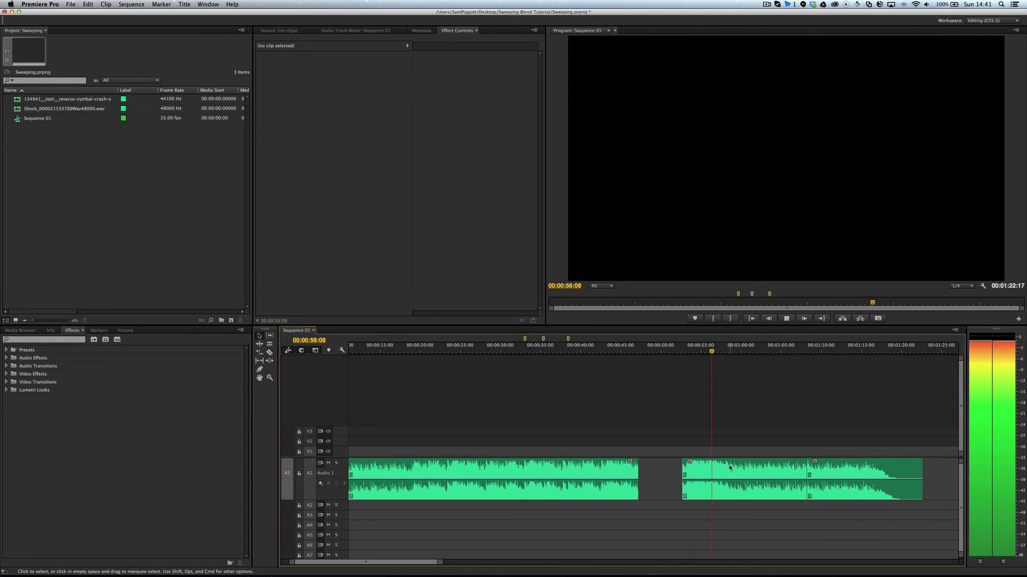
key(space)
key(c)
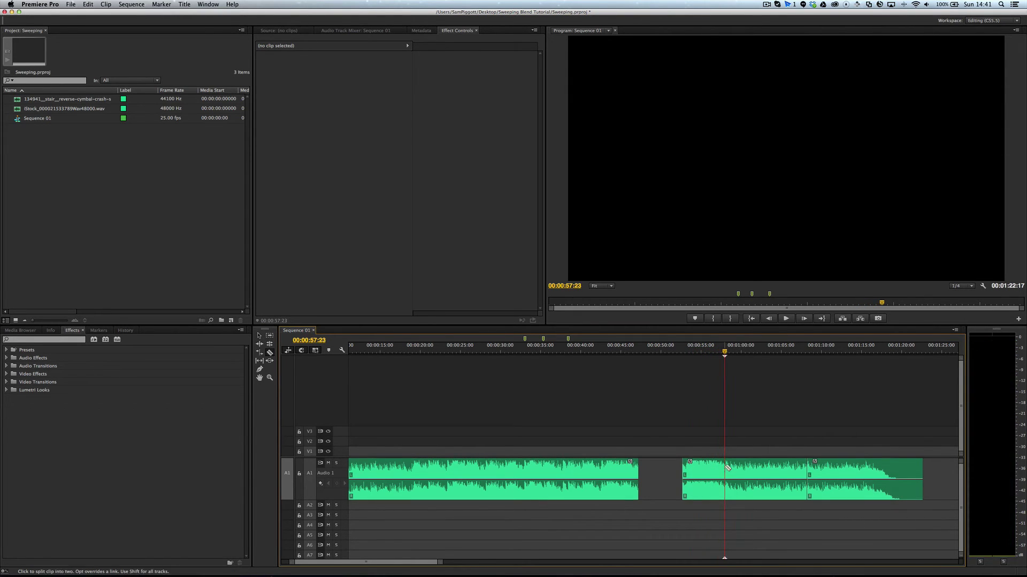
click(725, 468)
key(v)
click(703, 471)
key(Delete)
key(space)
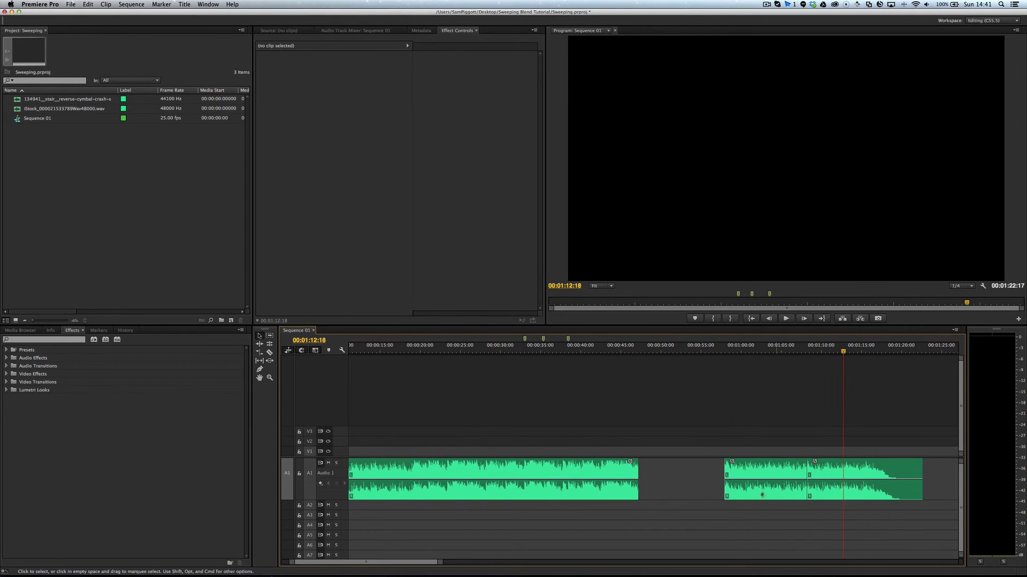
drag(757, 448, 882, 504)
drag(827, 481, 741, 444)
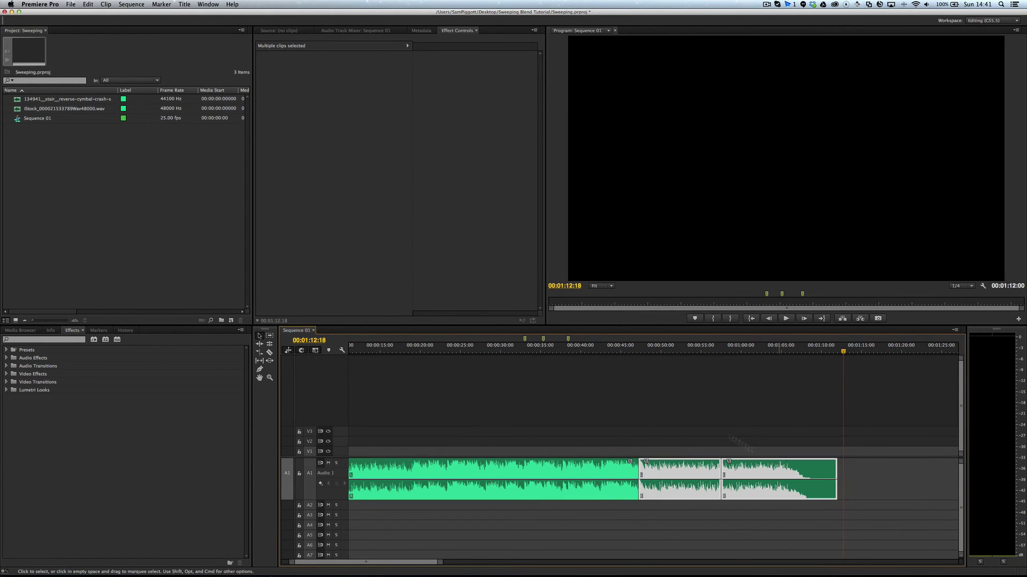
click(620, 348)
key(space)
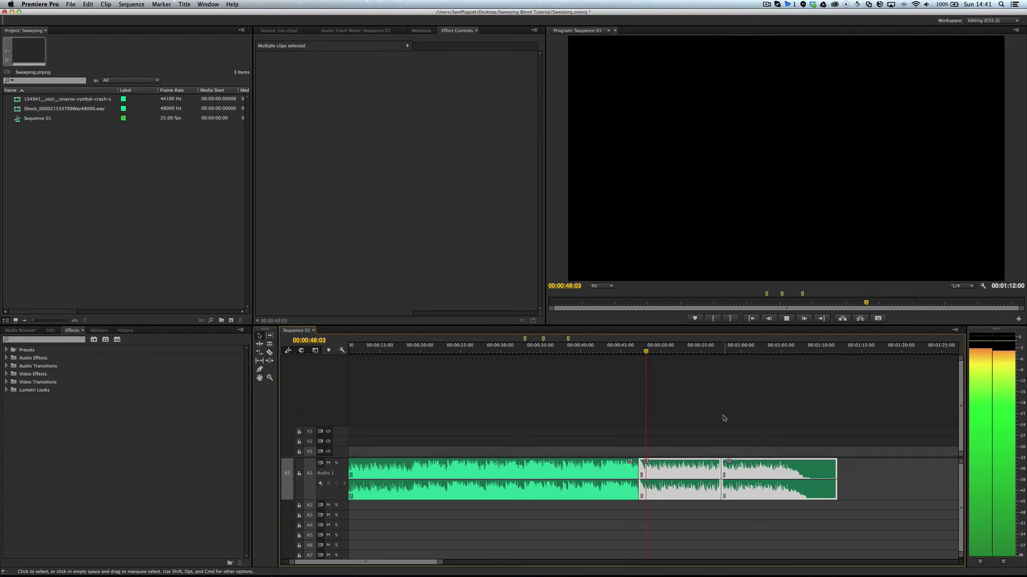
key(space)
click(673, 510)
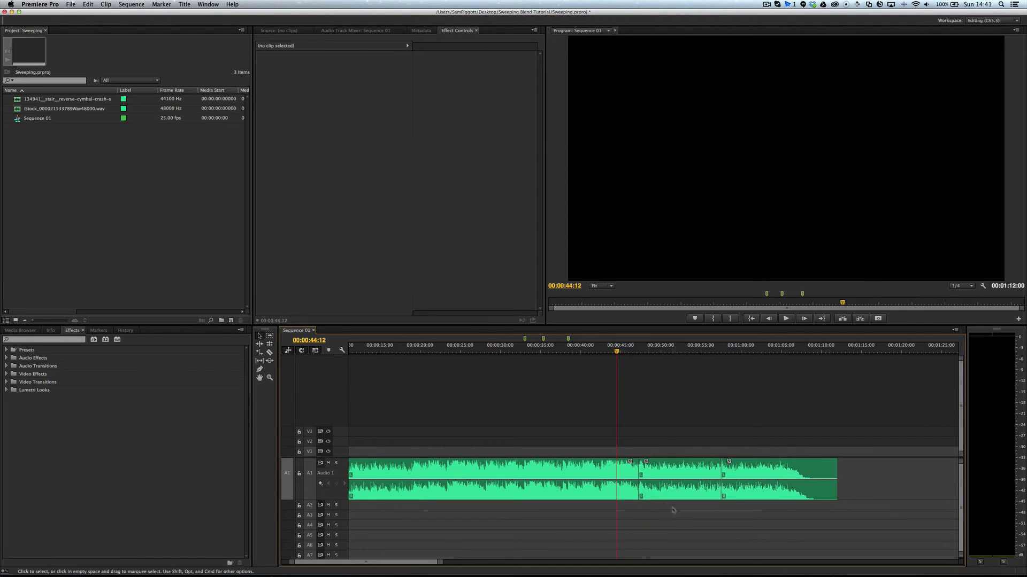
scroll(666, 505, up, 2)
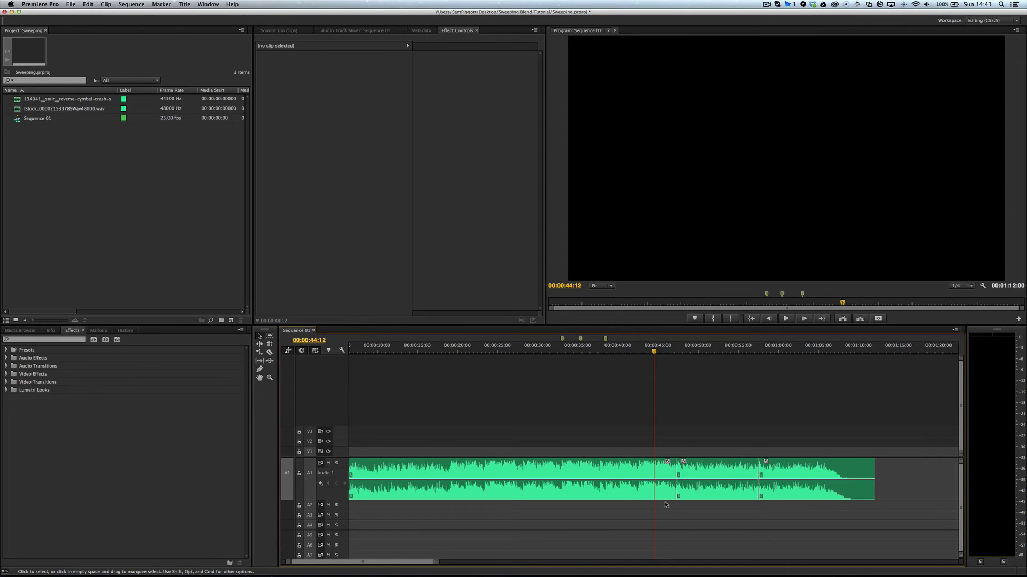
click(627, 347)
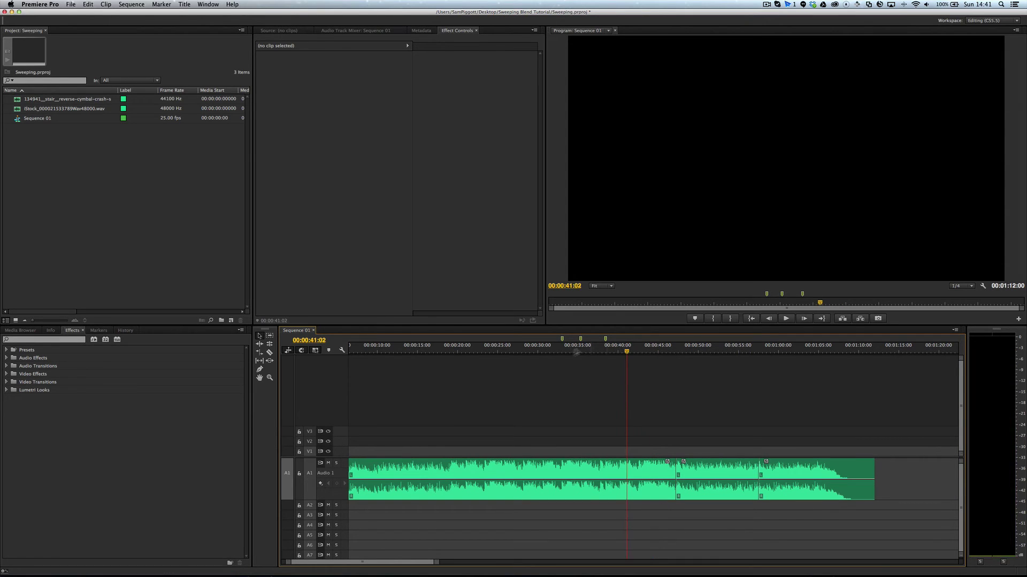
click(18, 109)
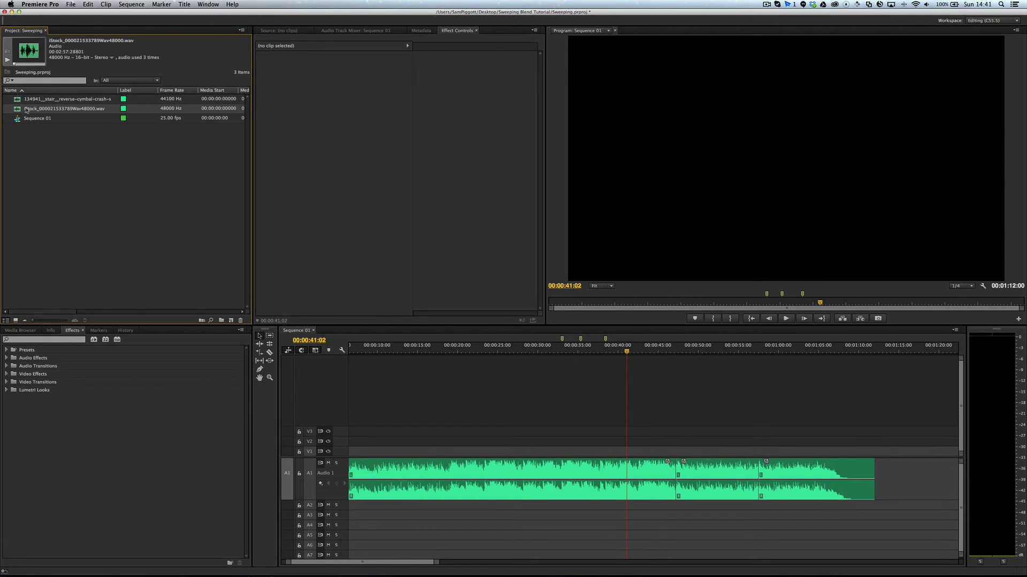
key(super+Tab)
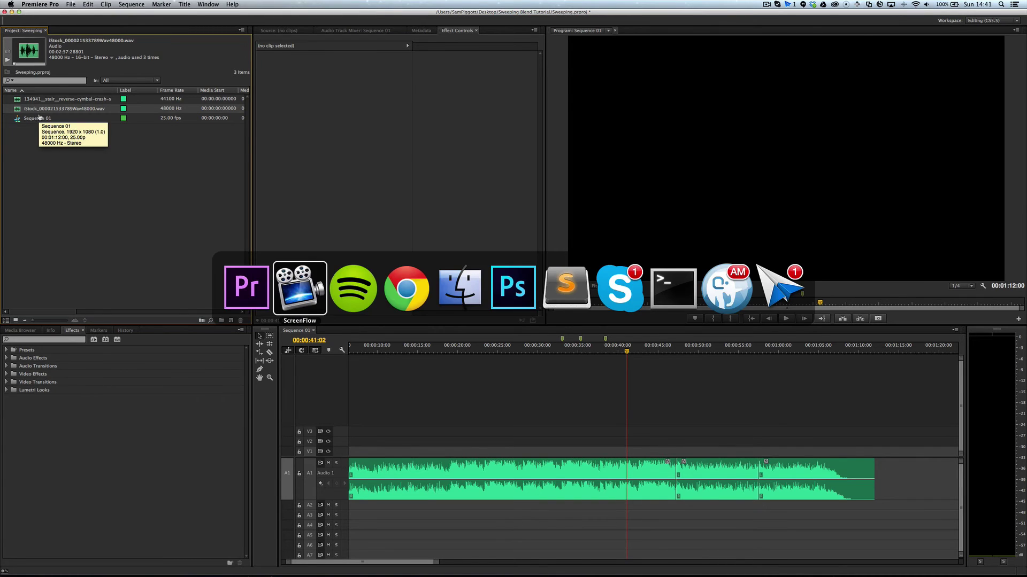
key(super+Tab)
key(super+Tab)
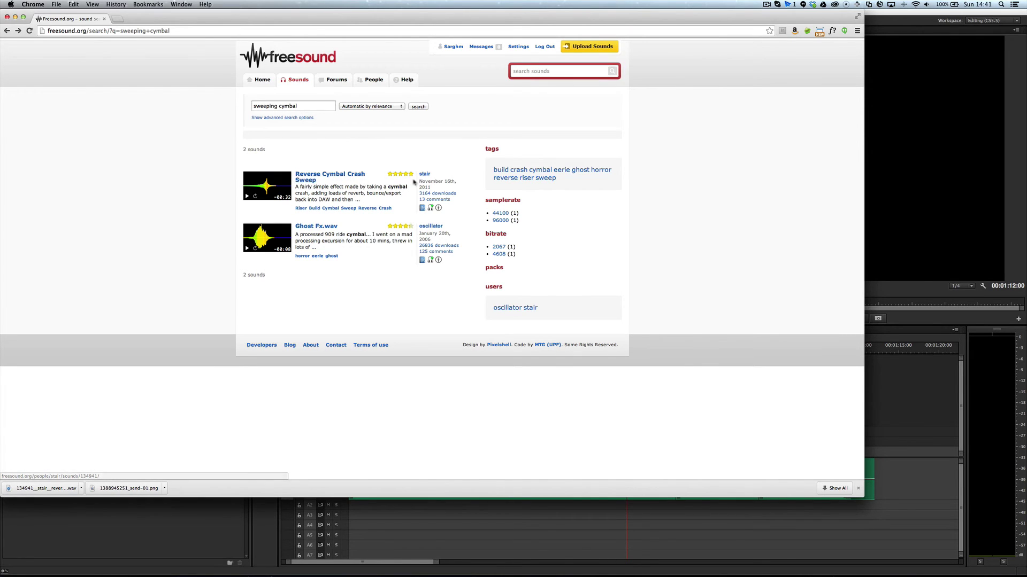
key(super+Tab)
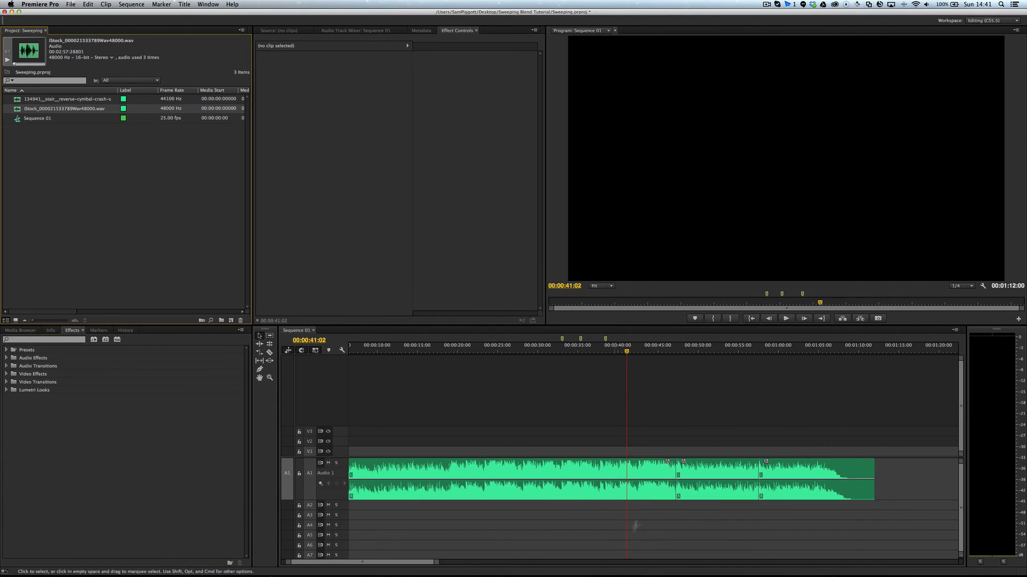
- Load the reverse-cymbal sweep in the Source monitor and mark its out point at the 00:00:16:01 peak
double_click(19, 109)
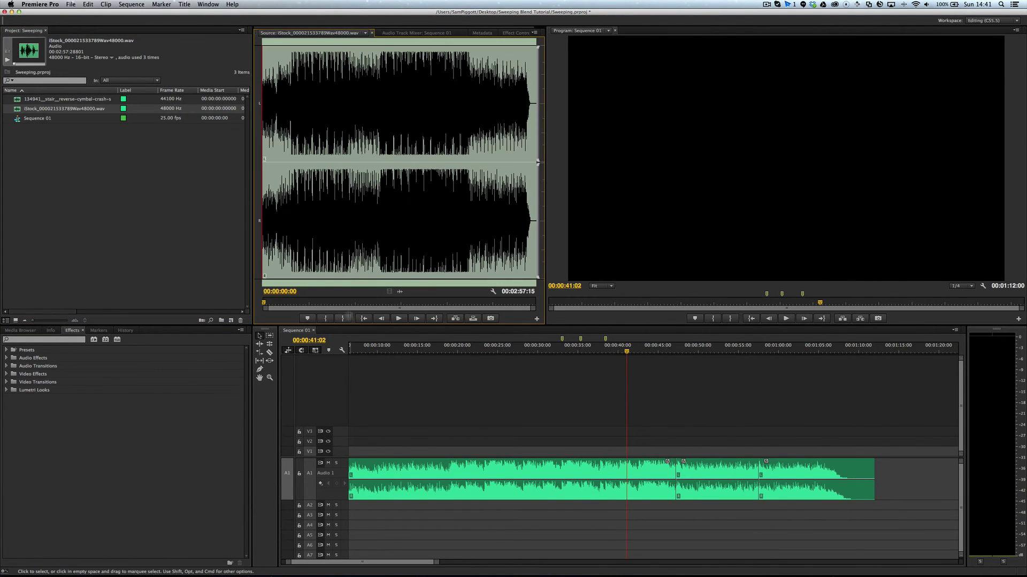
double_click(22, 99)
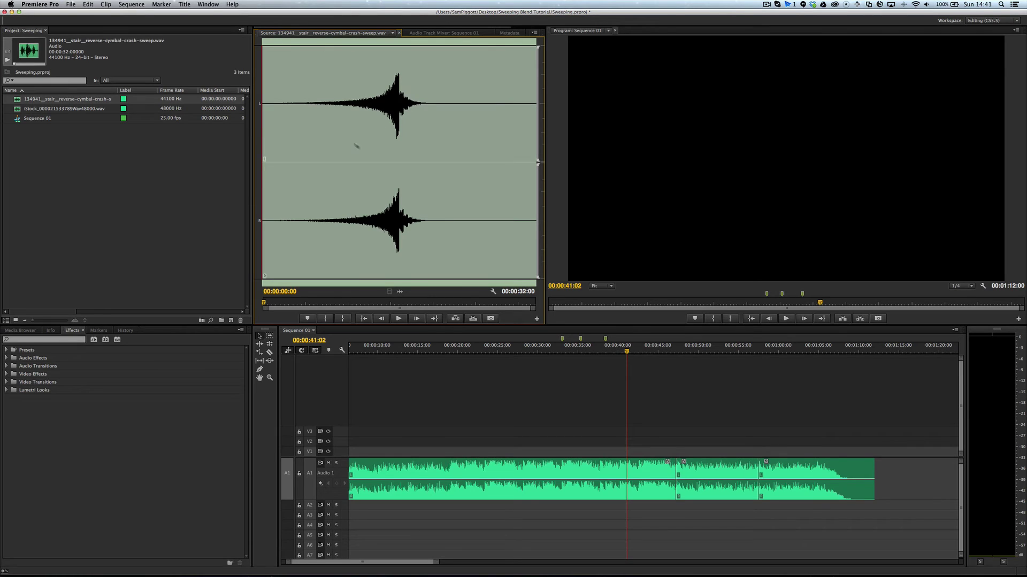
drag(362, 107, 650, 366)
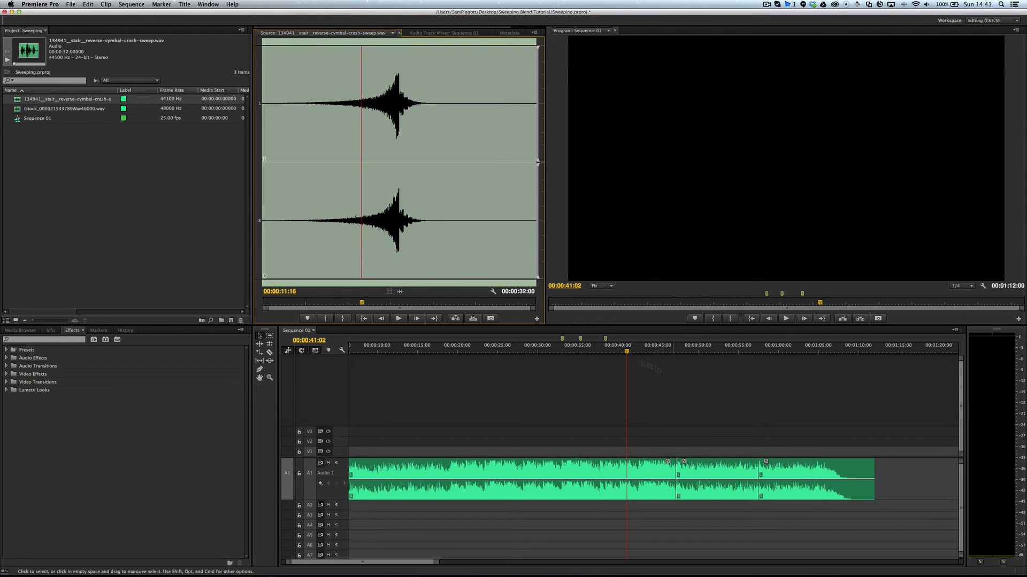
click(400, 321)
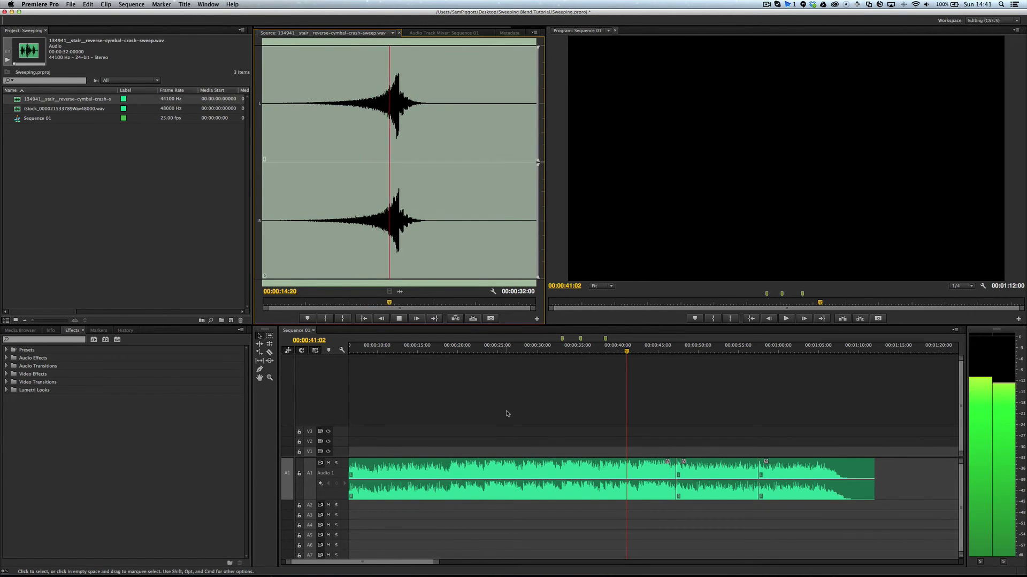
key(space)
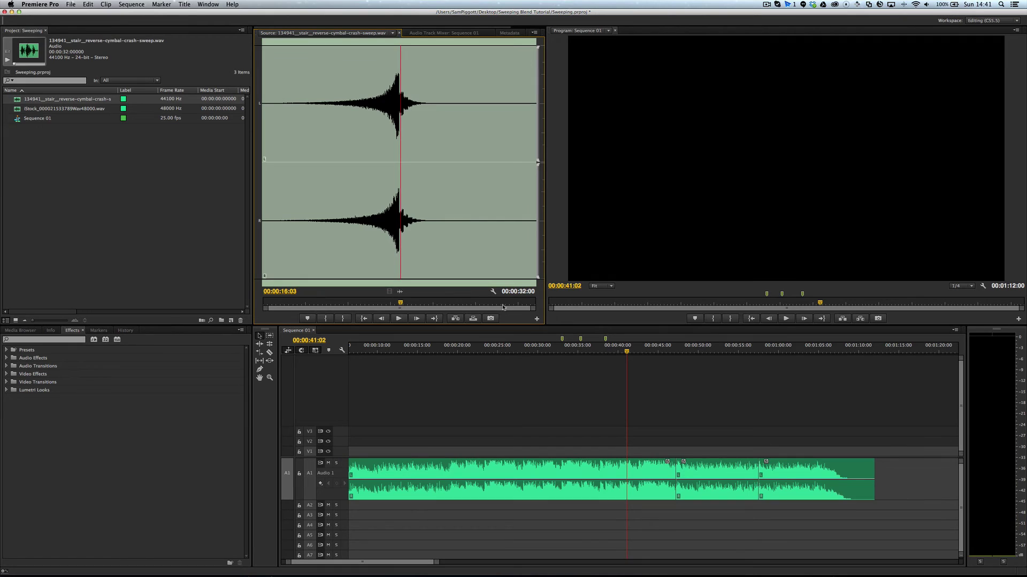
key(Left)
key(Left)
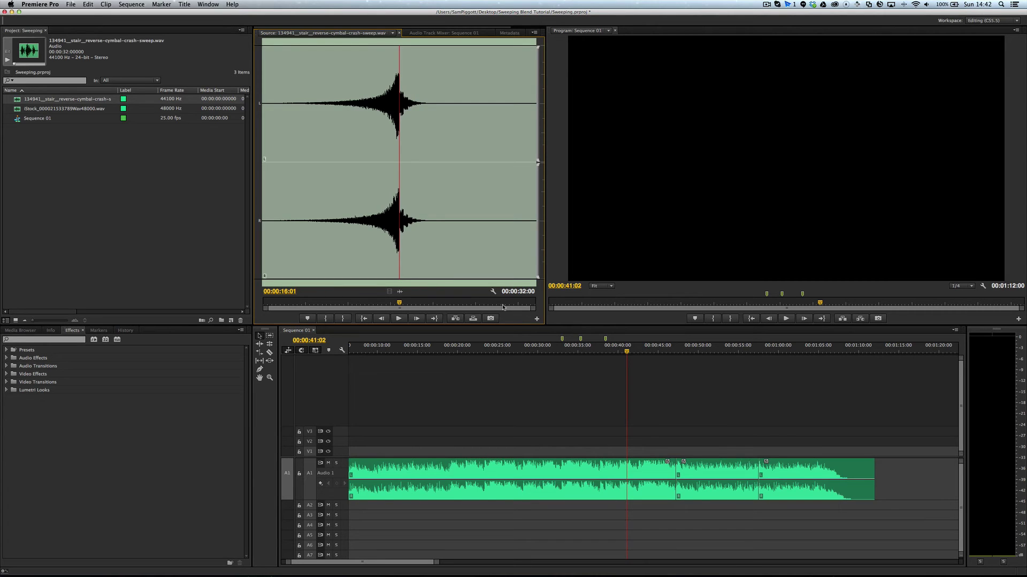
key(o)
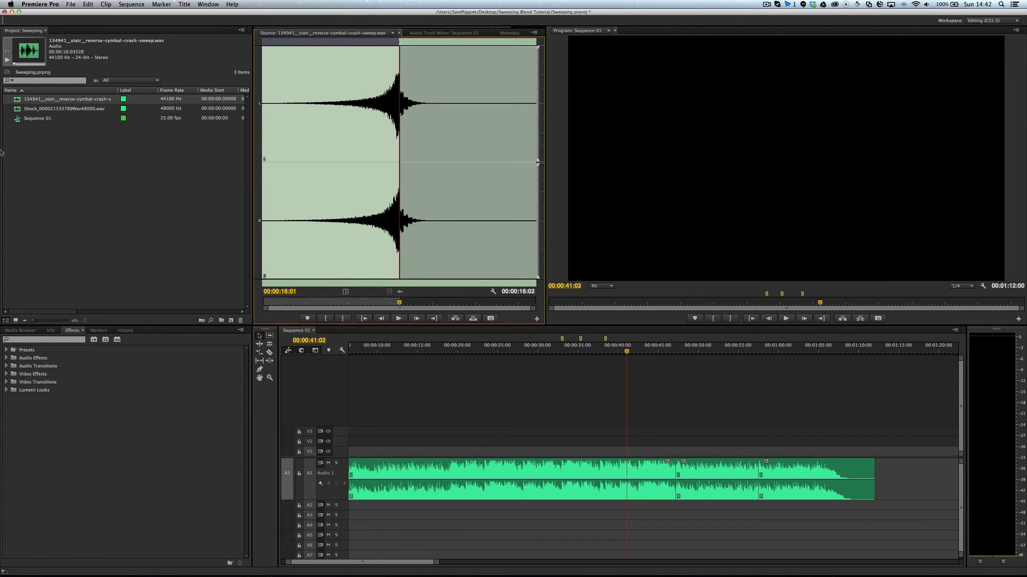
- Place the marked cymbal sweep on Audio 2 so it ends right at the Audio 1 music cut
mouse_move(28, 103)
mouse_down()
mouse_move(431, 431)
mouse_move(607, 553)
mouse_move(559, 517)
mouse_move(565, 509)
mouse_up()
drag(683, 514, 671, 519)
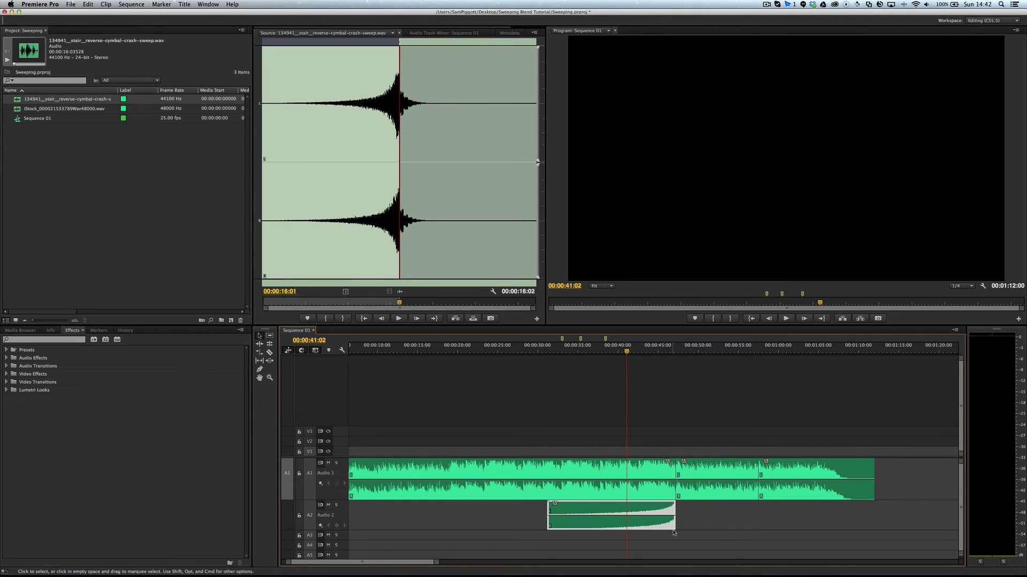
scroll(674, 532, up, 5)
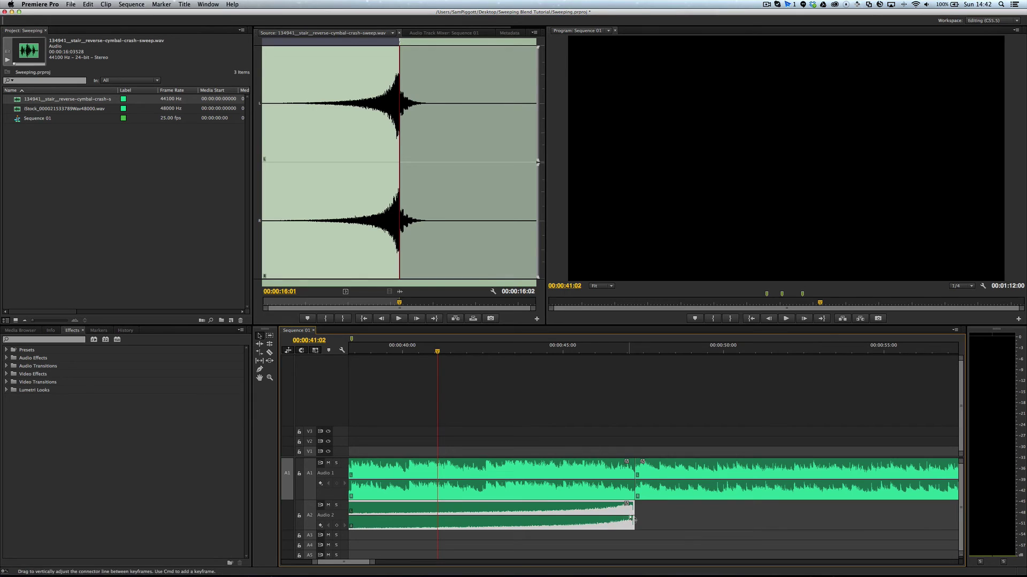
right_click(638, 469)
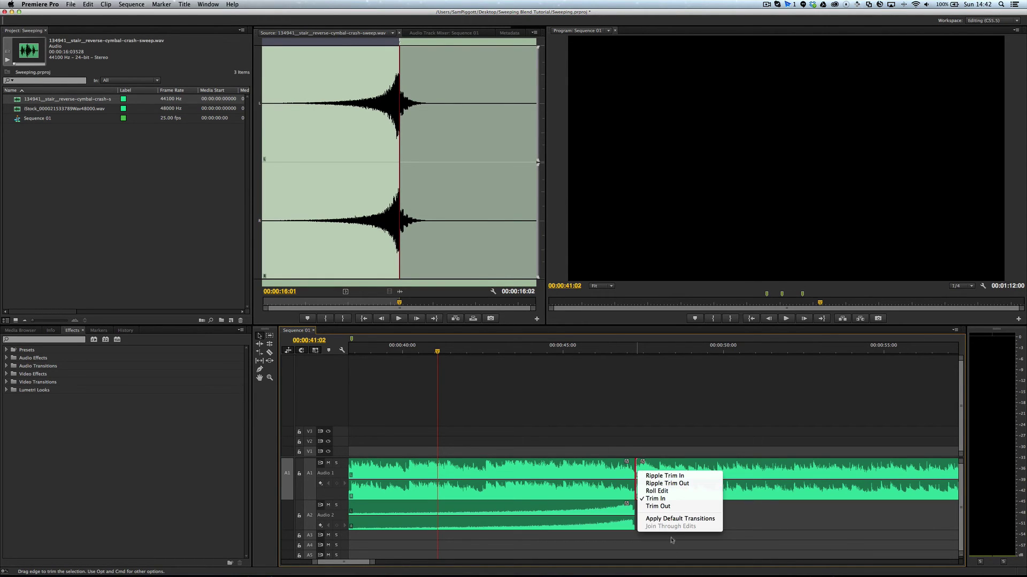
click(673, 560)
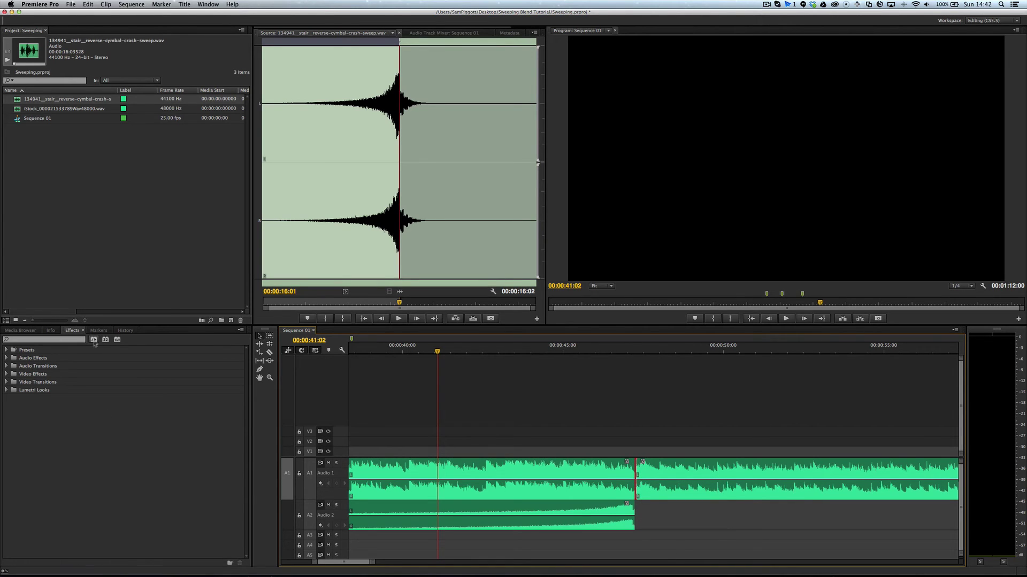
- Apply Audio Transitions > Crossfade > Constant Gain to the Audio 1 cut and widen it past two seconds
click(203, 476)
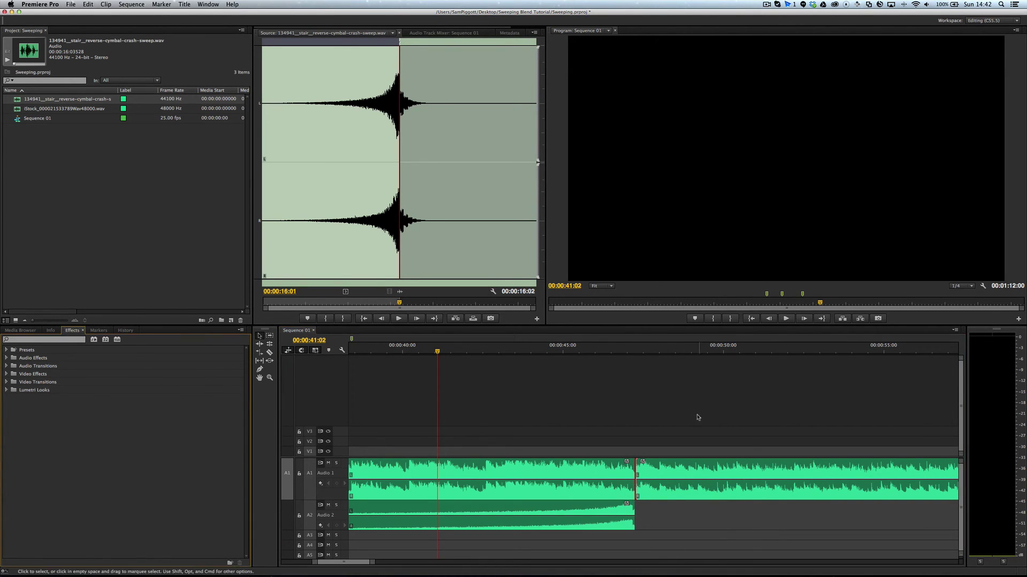
click(57, 450)
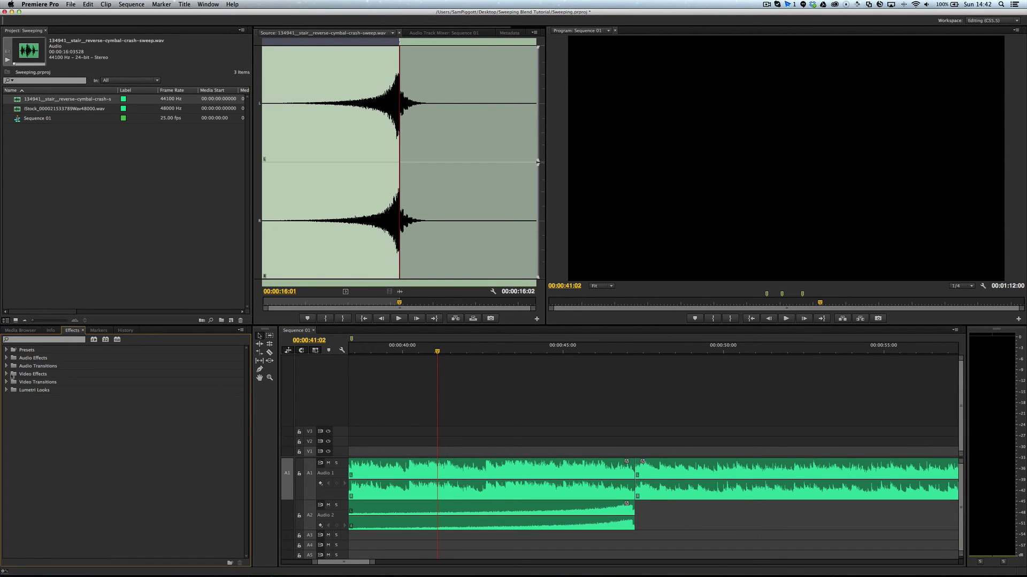
click(6, 358)
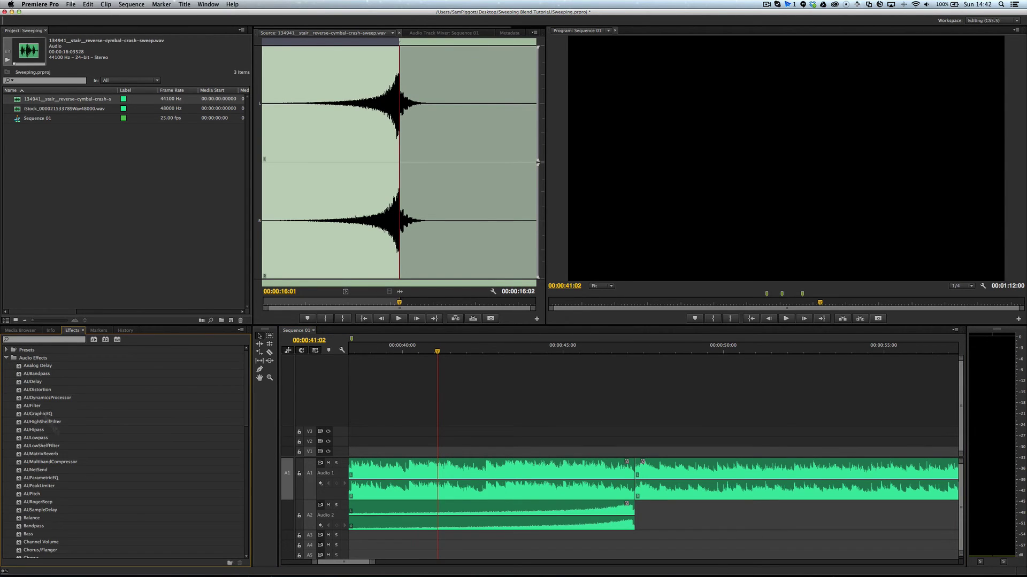
click(7, 359)
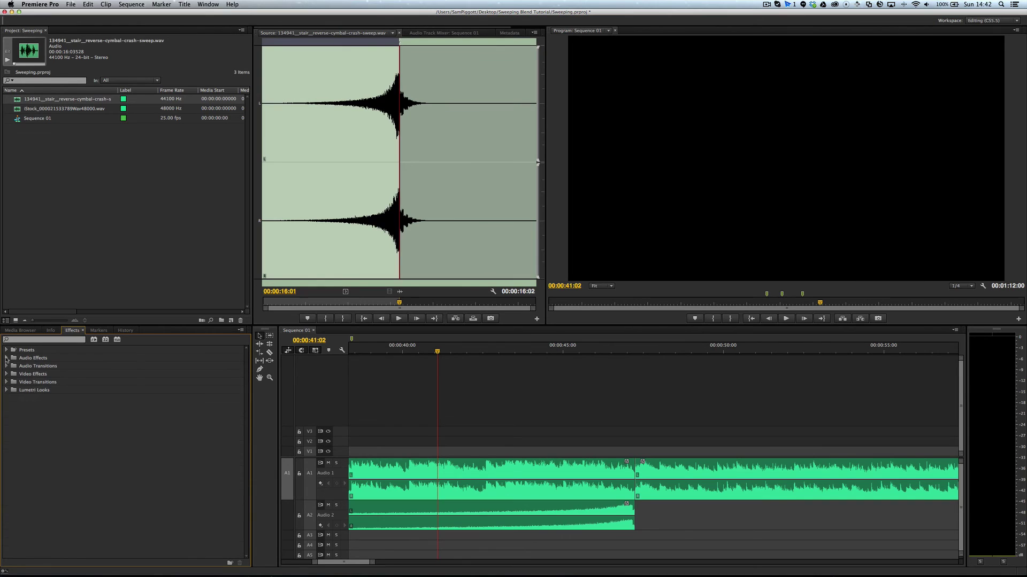
click(6, 366)
click(11, 374)
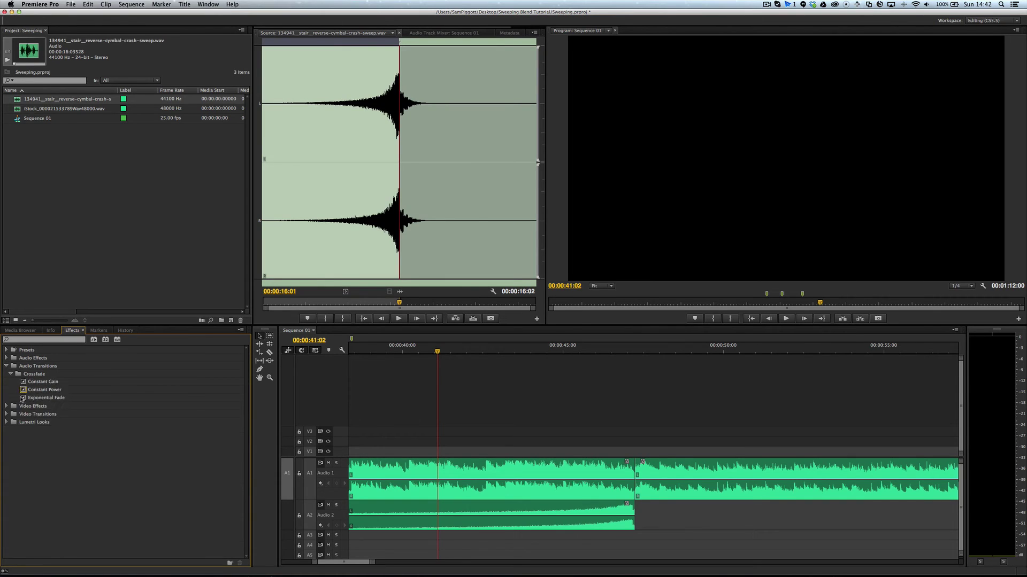
drag(23, 386, 634, 465)
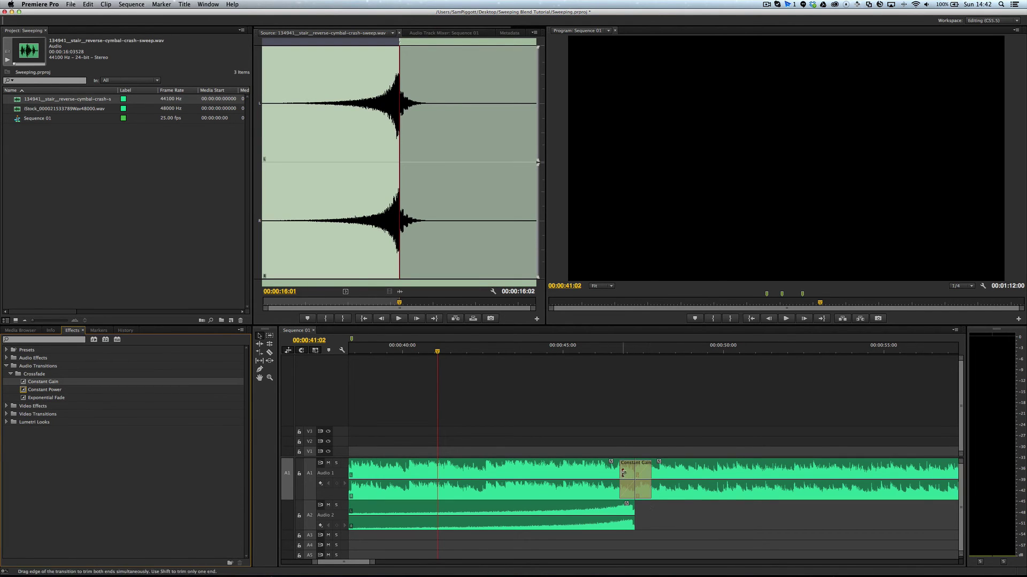
drag(623, 472, 595, 477)
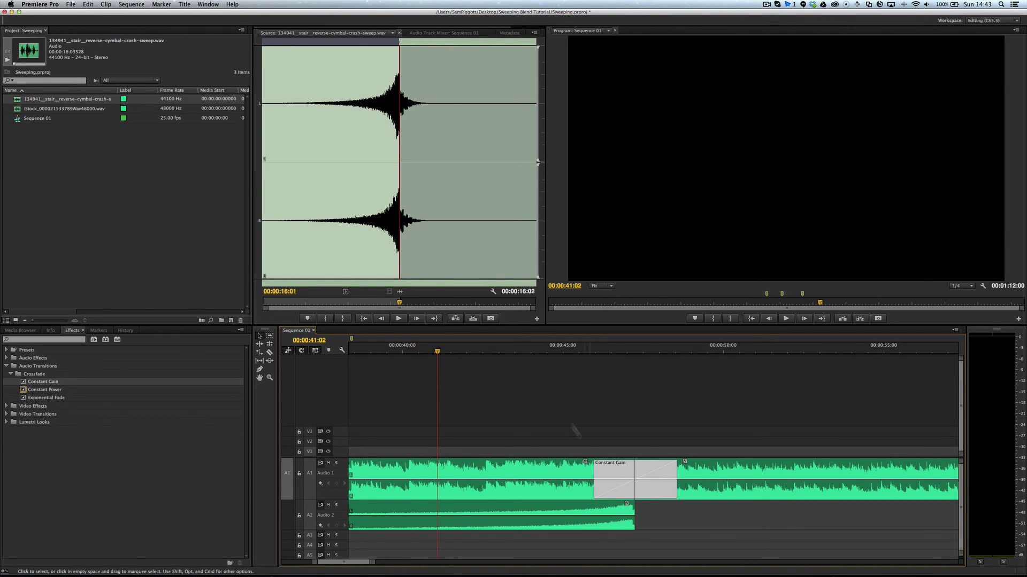
- Shift the Audio 2 cymbal sweep 3 frames later and trim its end to mid-crossfade
click(609, 475)
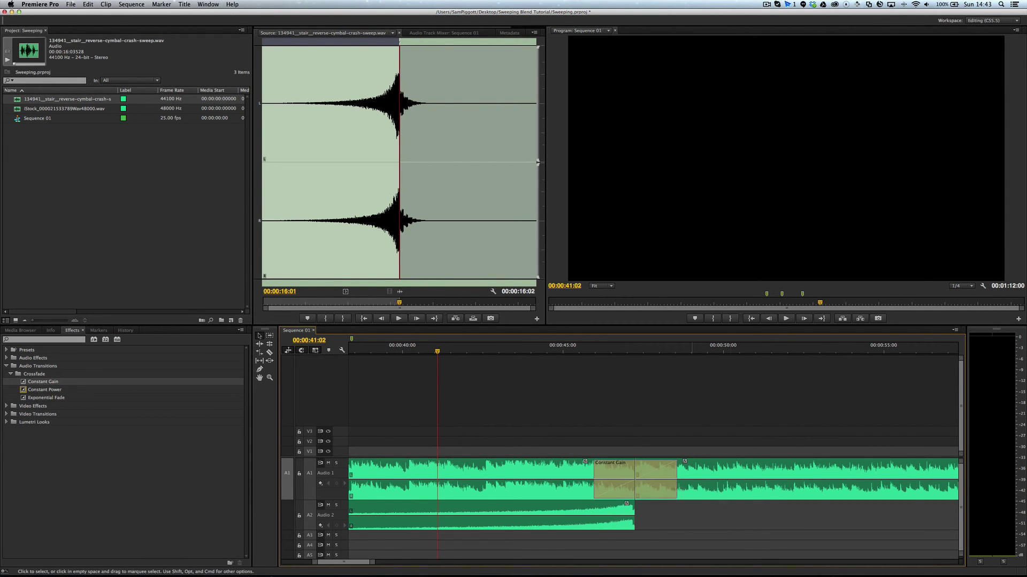
click(620, 524)
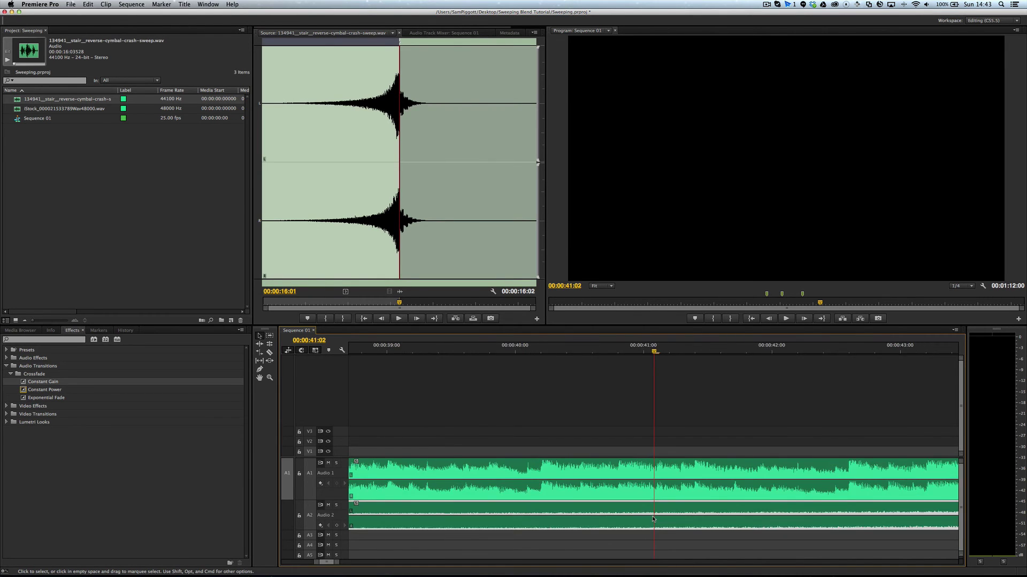
scroll(652, 518, up, 2)
click(652, 518)
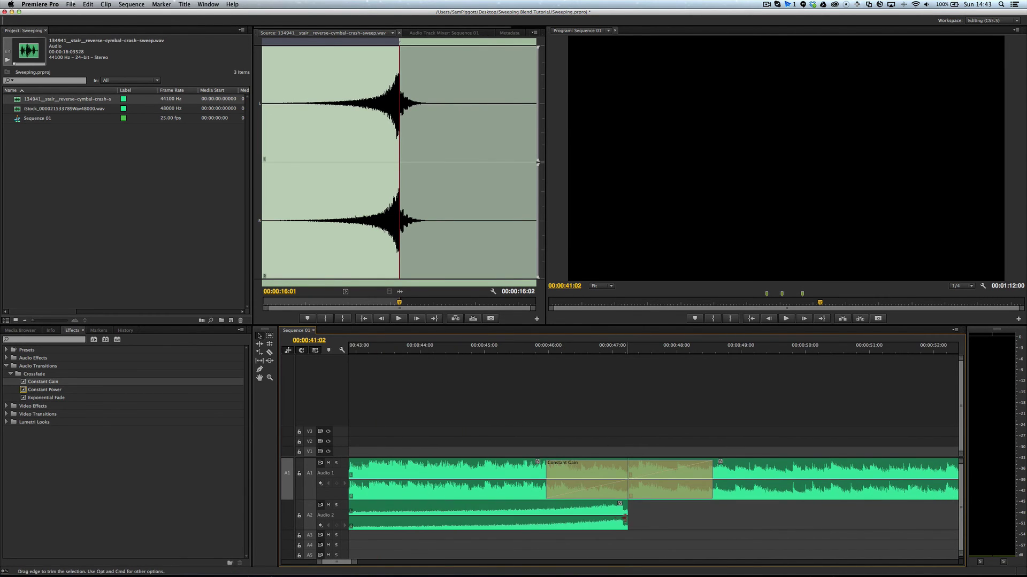
drag(606, 523, 631, 524)
drag(630, 508, 628, 511)
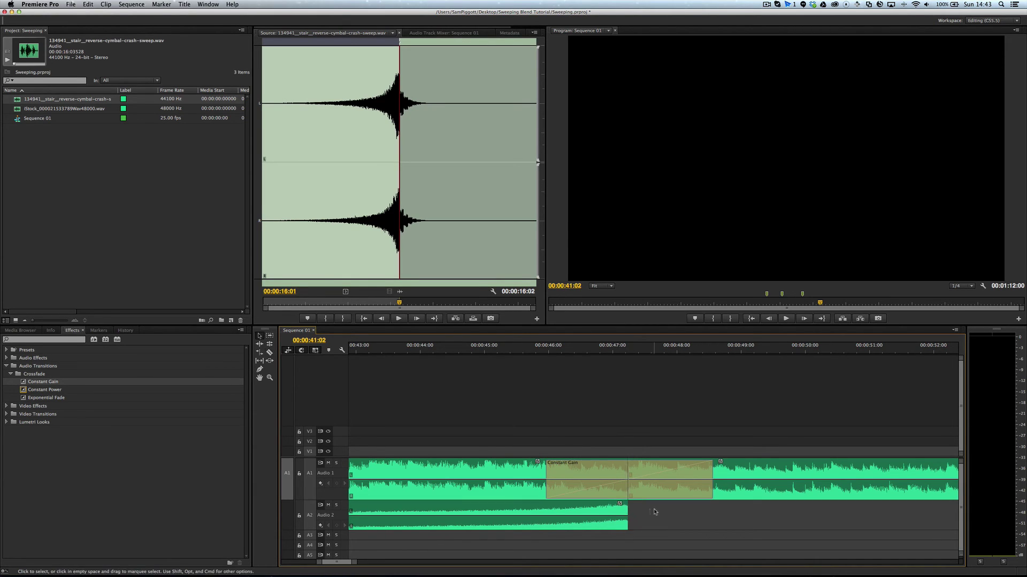
- Zoom out and play the transition back from 00:00:30:08
scroll(488, 385, up, 5)
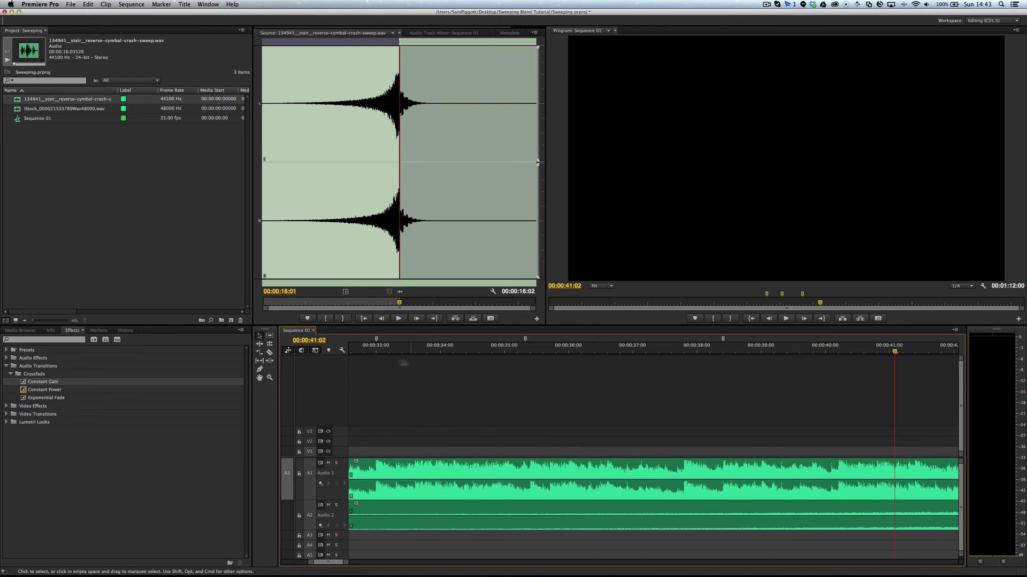
key(minus)
key(minus)
click(541, 348)
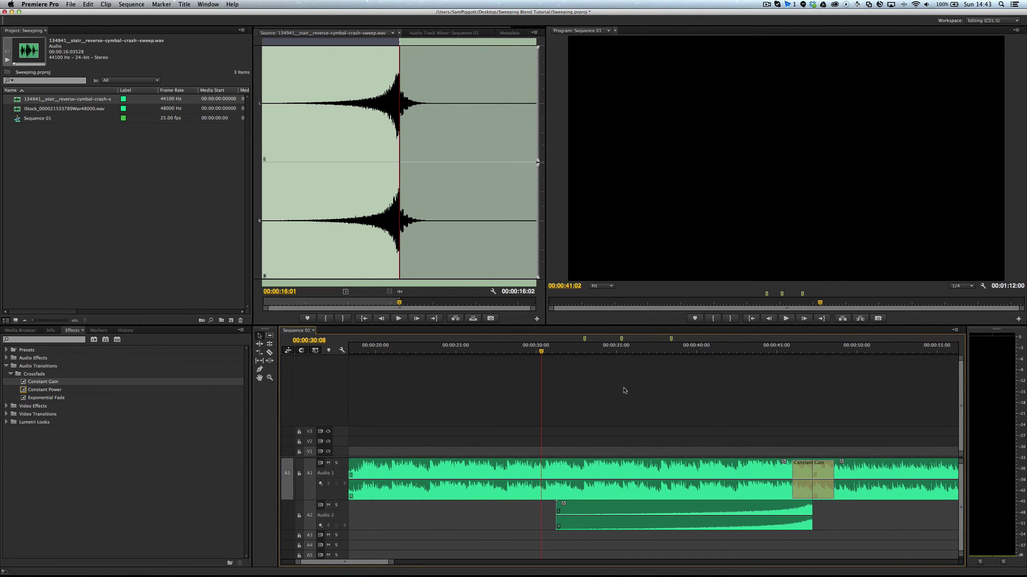
key(space)
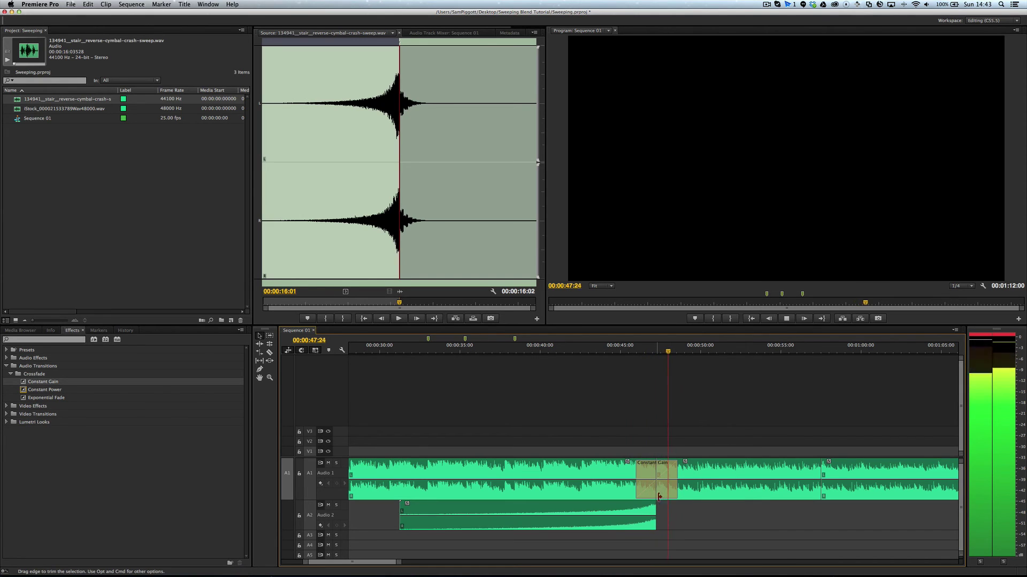
key(space)
click(648, 515)
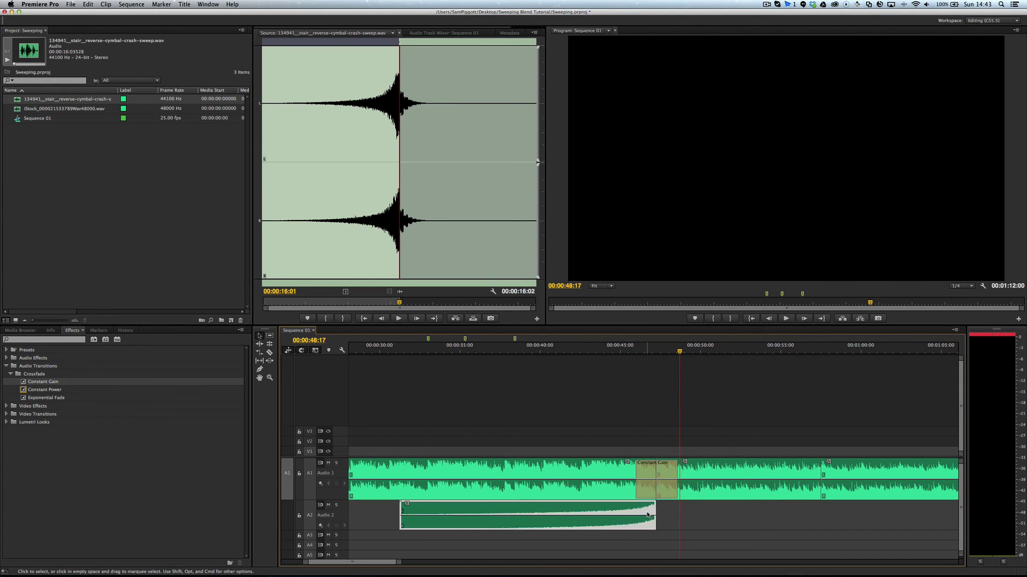
key(=)
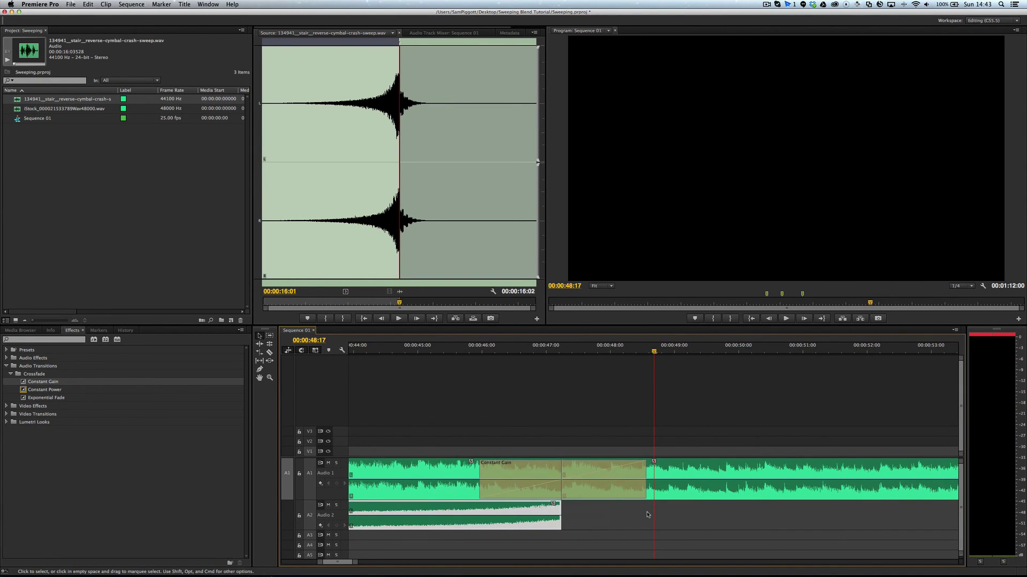
drag(531, 513, 582, 516)
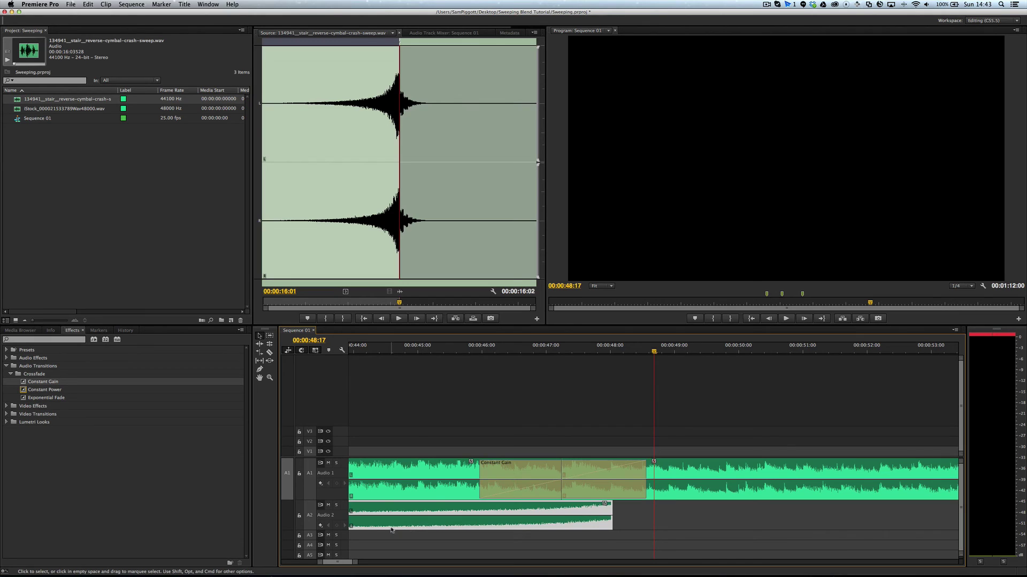
key(super+z)
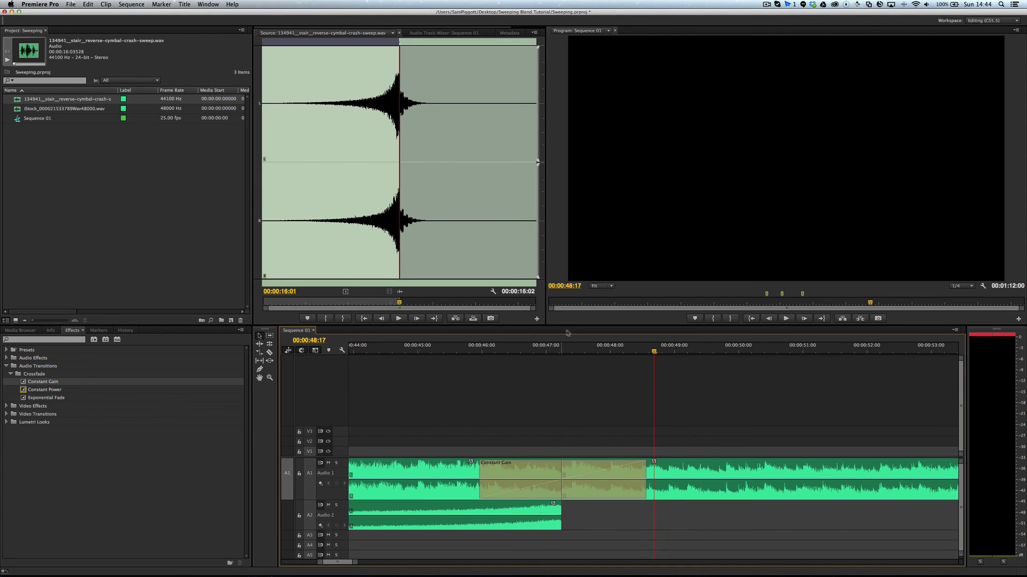
- Mute Audio 2 and listen to the music around the cut from 00:00:45:13
click(329, 505)
click(450, 351)
key(space)
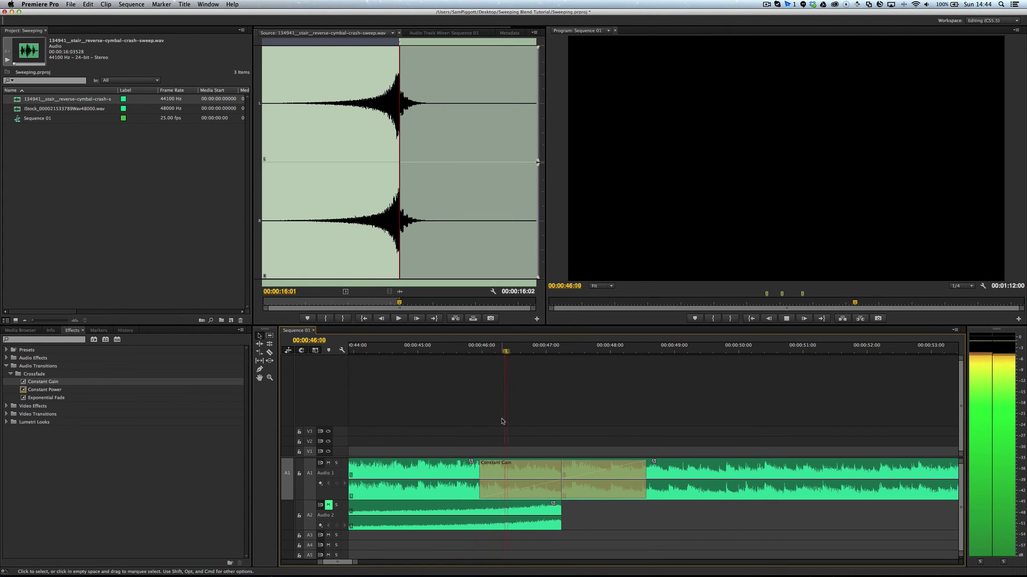
key(space)
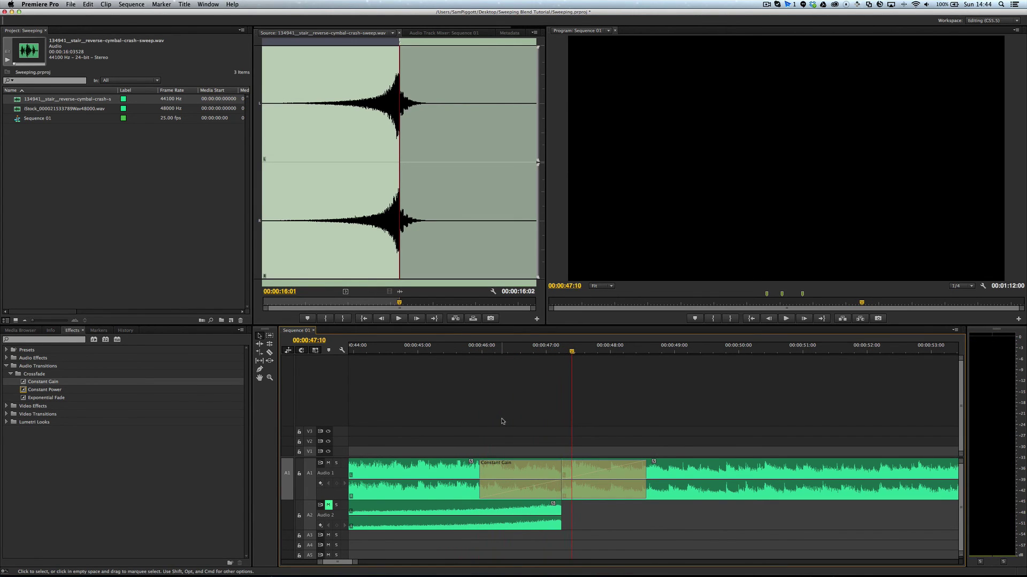
- Extend the cymbal sweep's end to 00:00:48:00 inside the crossfade
key(Up)
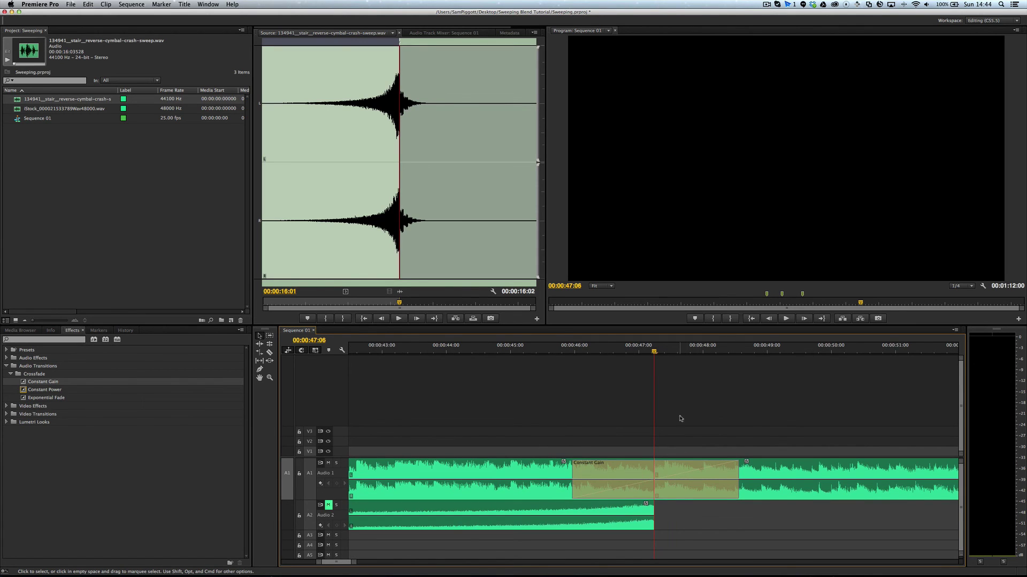
scroll(680, 418, right, 2)
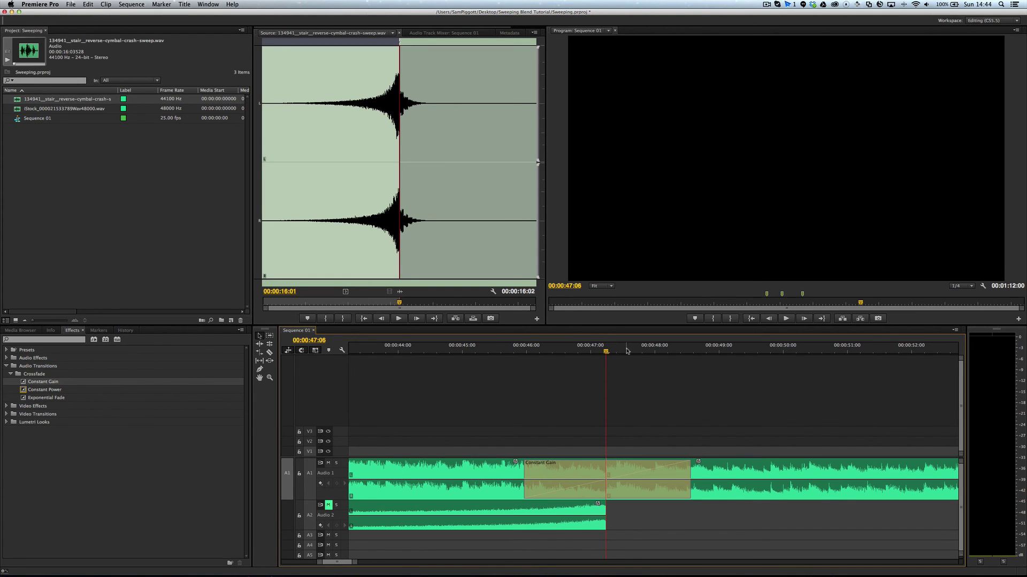
click(649, 351)
mouse_move(651, 351)
mouse_down()
mouse_move(678, 350)
mouse_move(655, 350)
mouse_up()
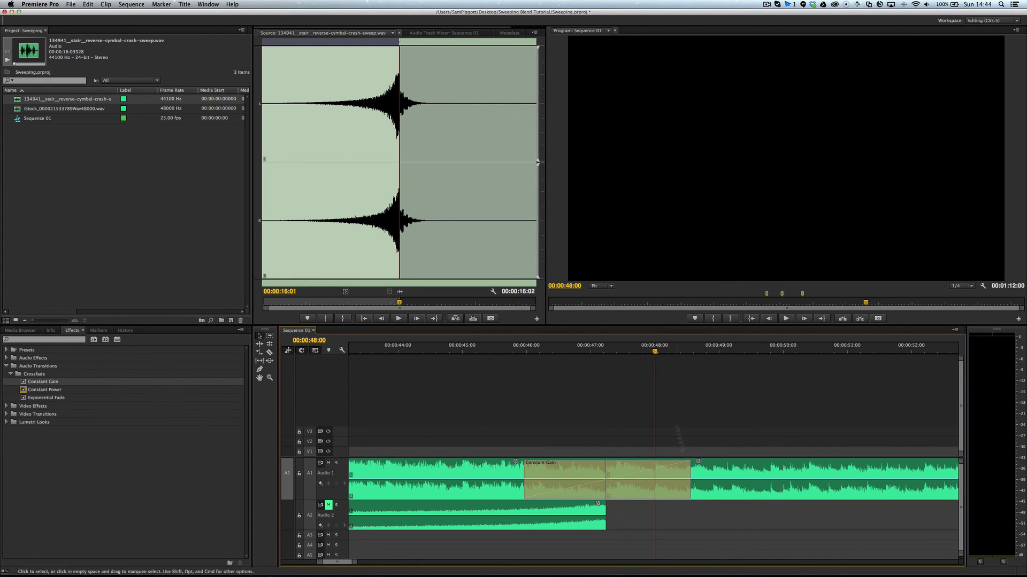
click(560, 514)
drag(606, 514, 661, 514)
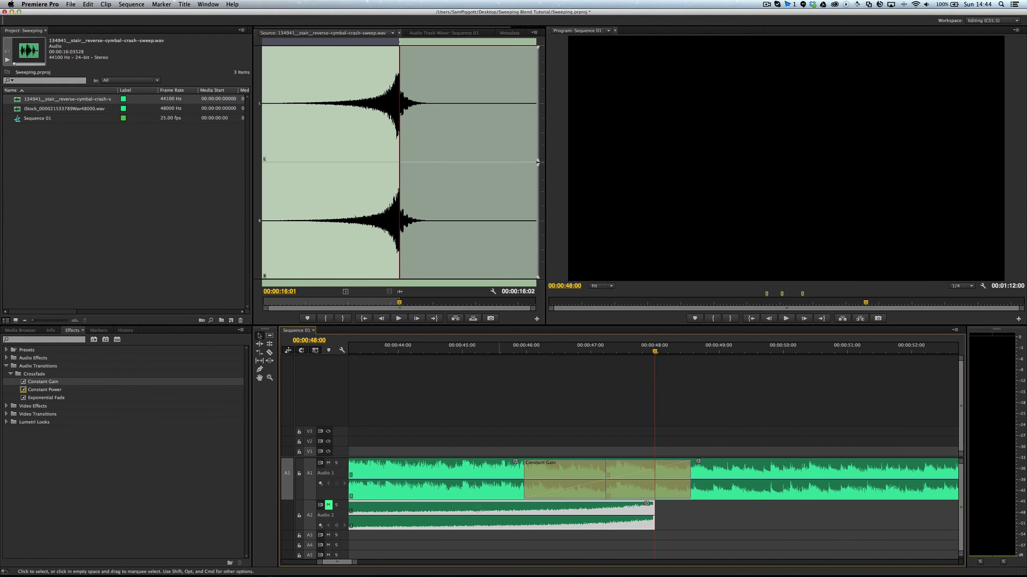
- Unmute Audio 2 and play the full transition with the sweep from 00:00:44:03
click(329, 504)
click(406, 347)
key(space)
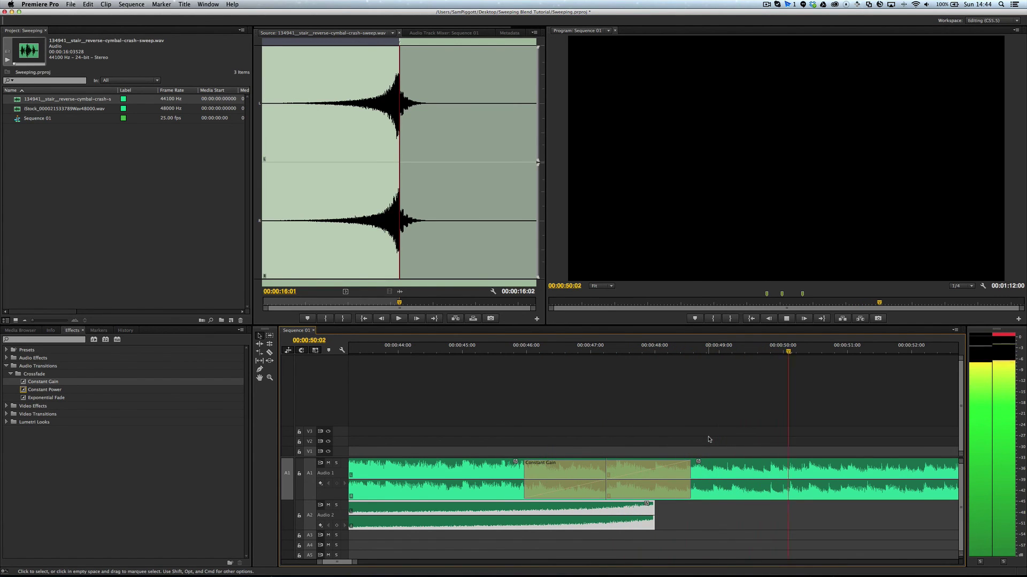
key(minus)
key(minus)
key(minus)
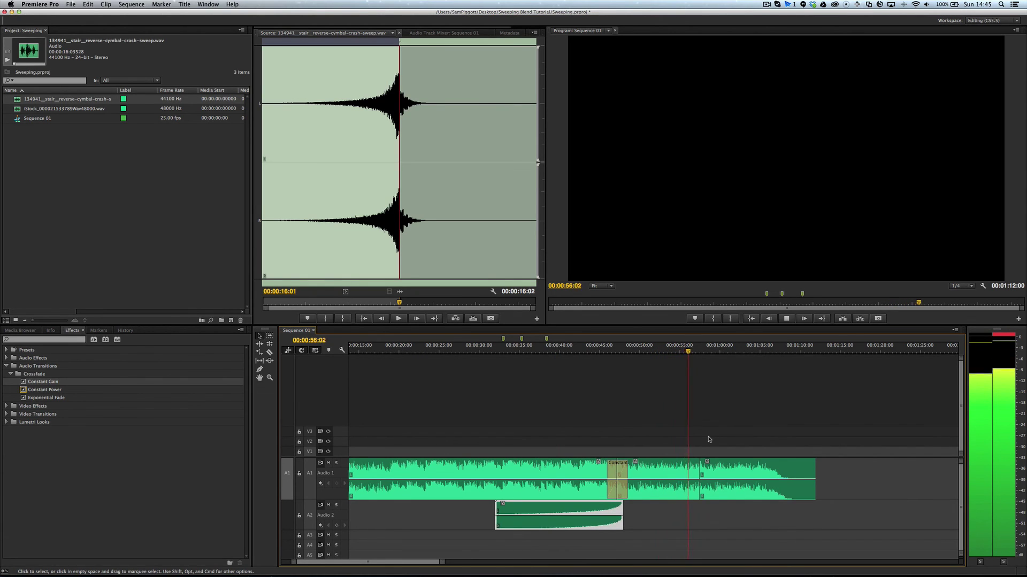
key(space)
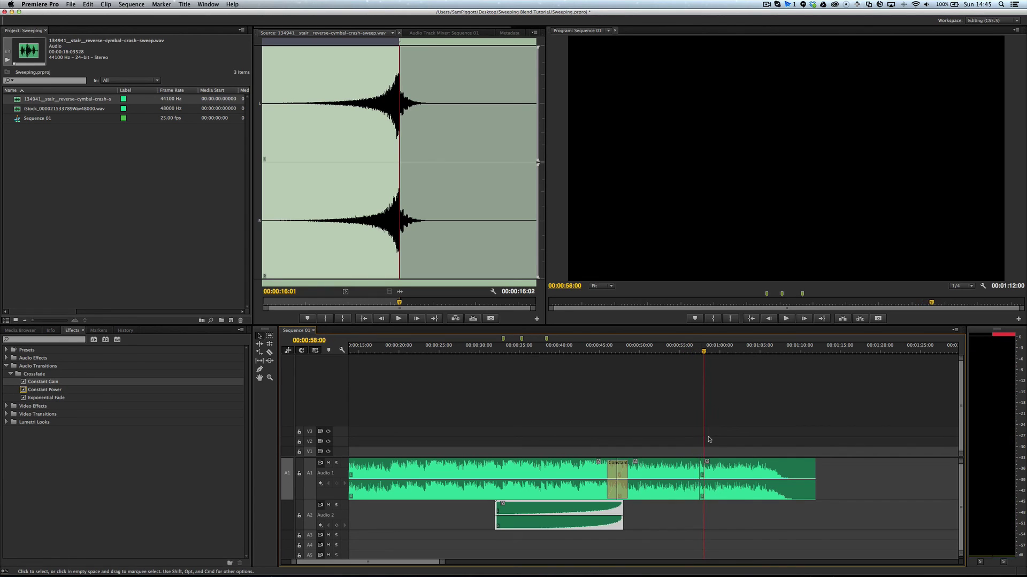
- Delete the crossfade and solo Audio 2 to hear the cymbal sweep alone
click(618, 479)
key(Delete)
click(598, 511)
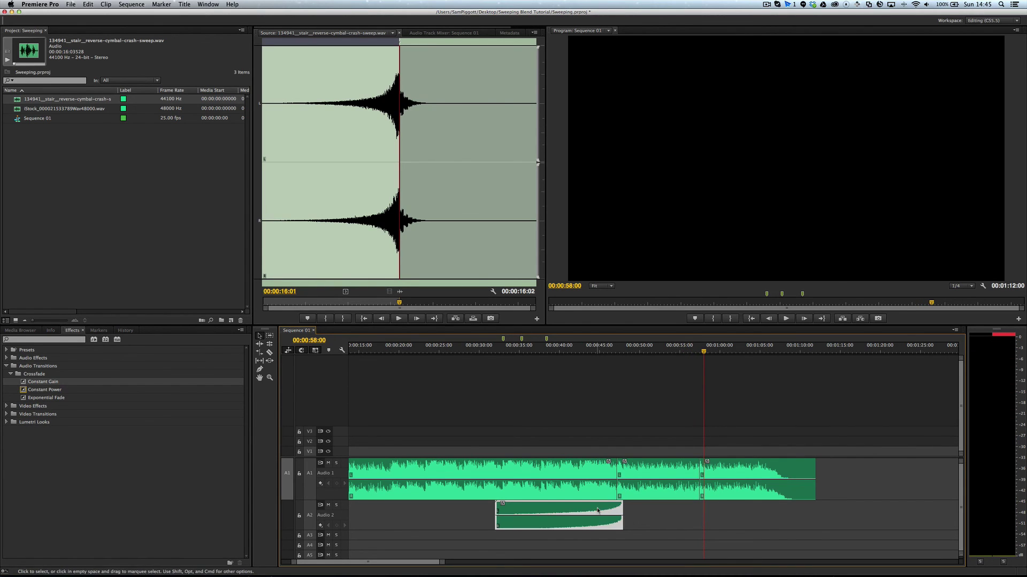
click(336, 505)
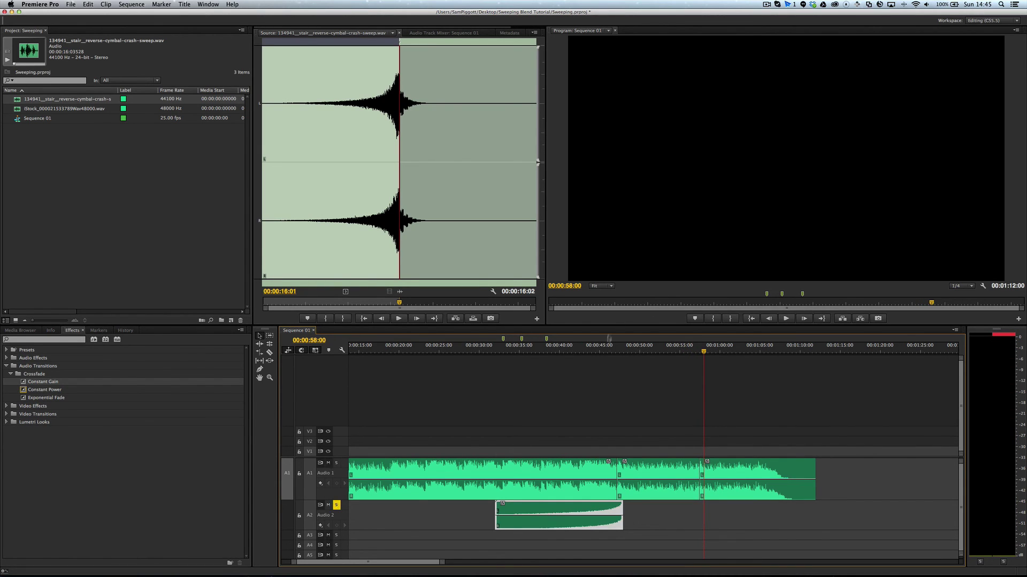
click(608, 351)
key(space)
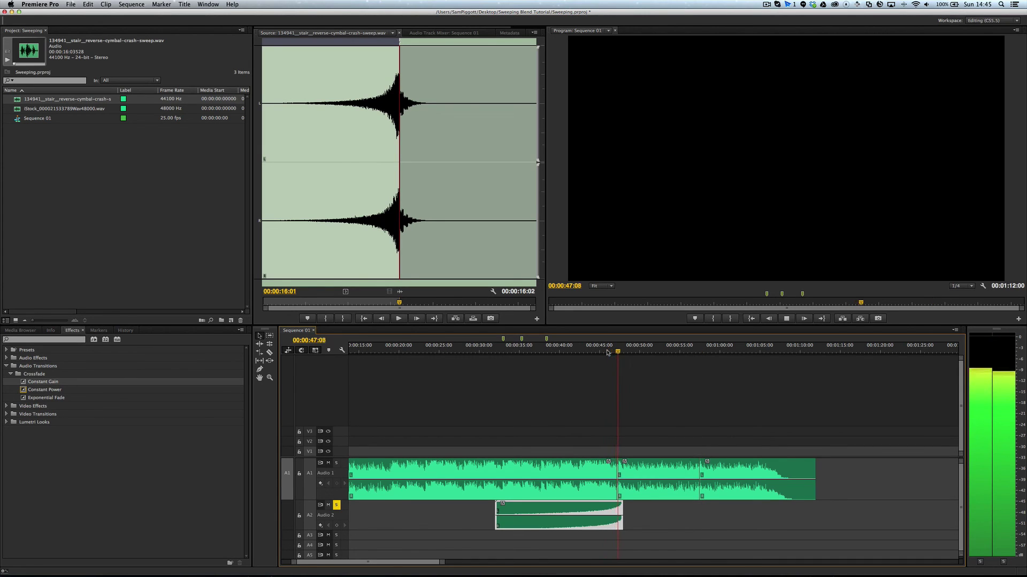
key(space)
- Switch the solo to Audio 1 and listen to the plain cut from 00:00:45:00
click(336, 504)
click(336, 462)
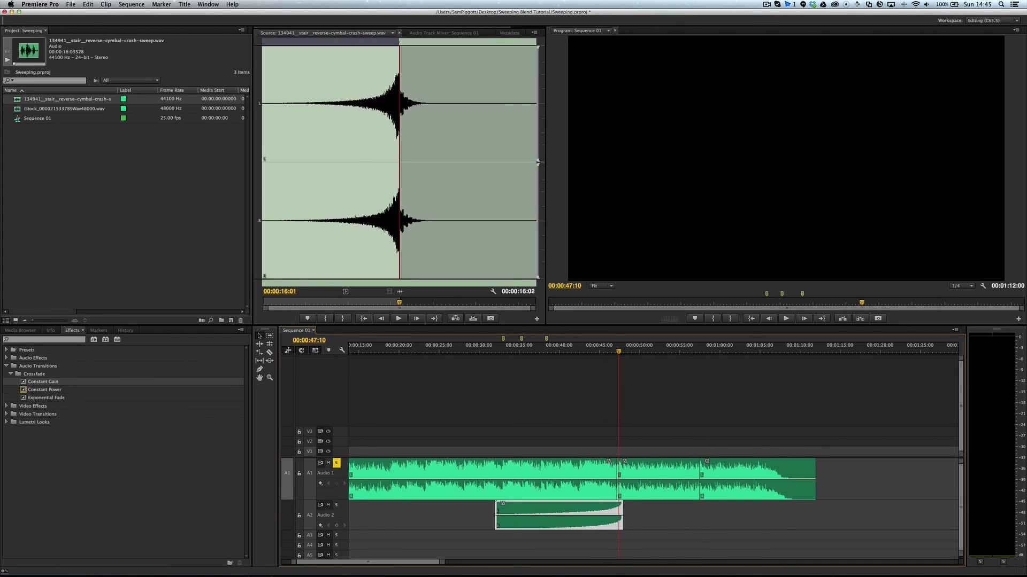
click(607, 352)
key(space)
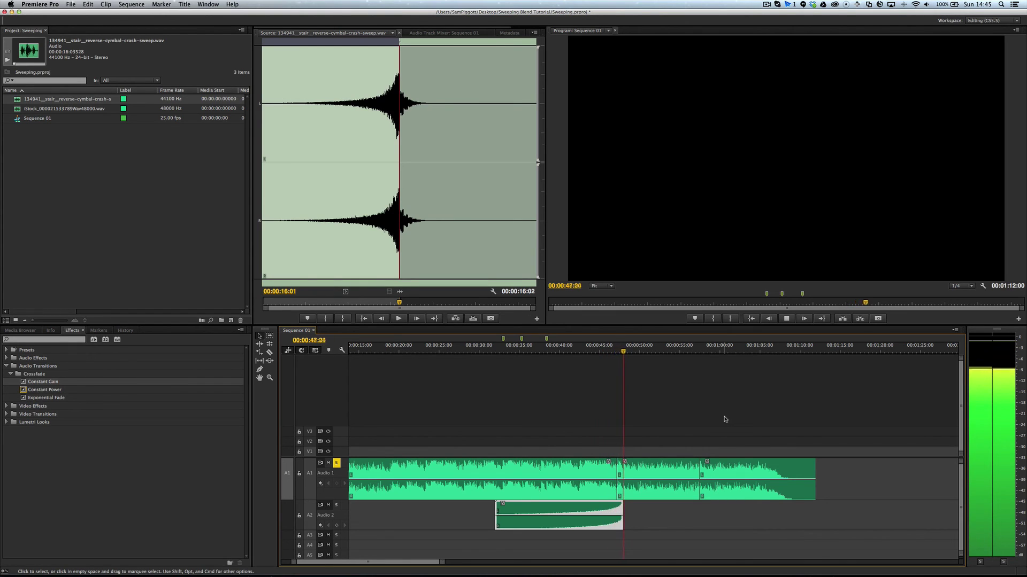
key(space)
- Restore the crossfade, unsolo Audio 1 and play back from 00:00:46:21
key(super+shift+d)
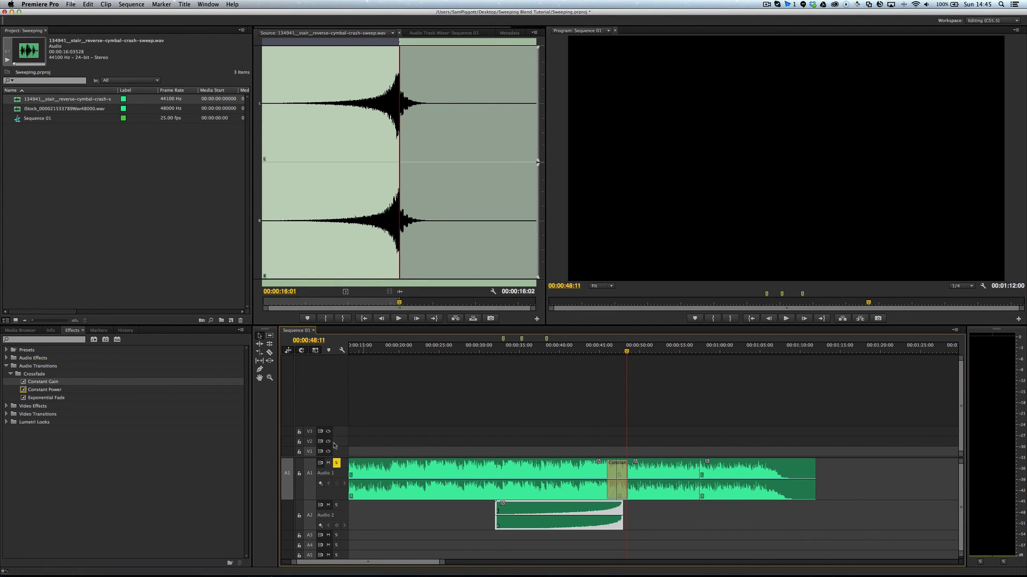
click(336, 463)
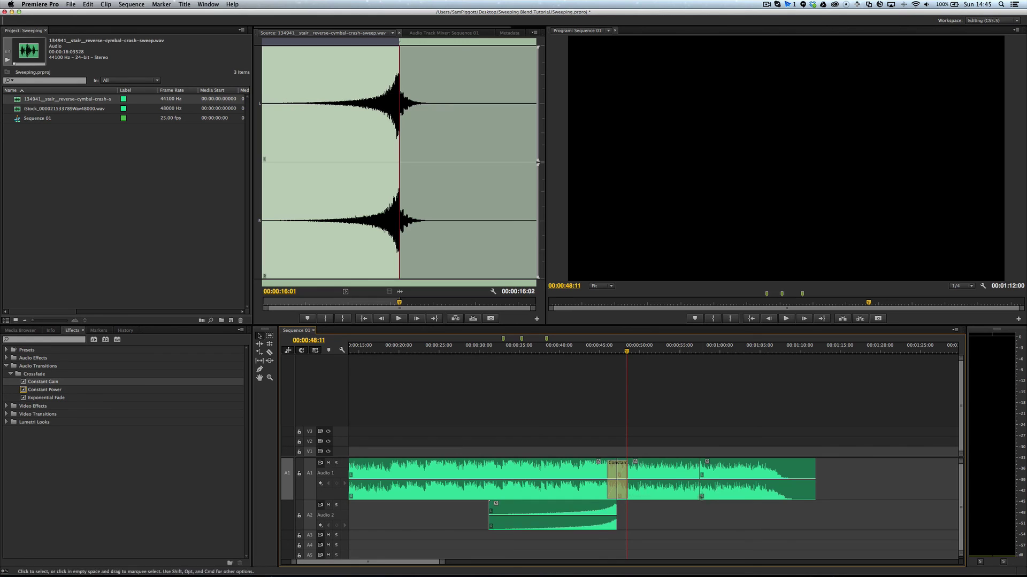
key(super+z)
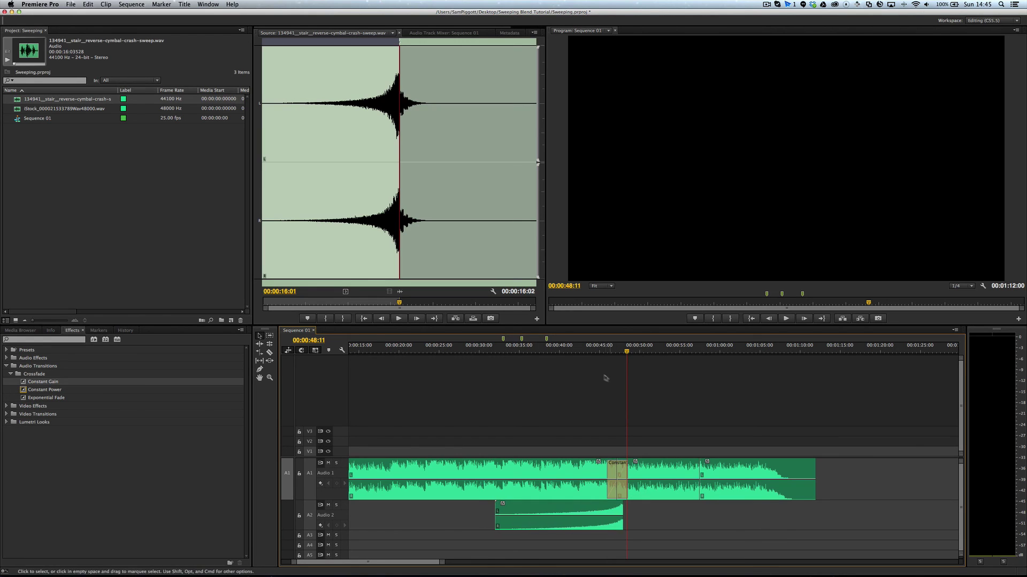
click(614, 350)
key(space)
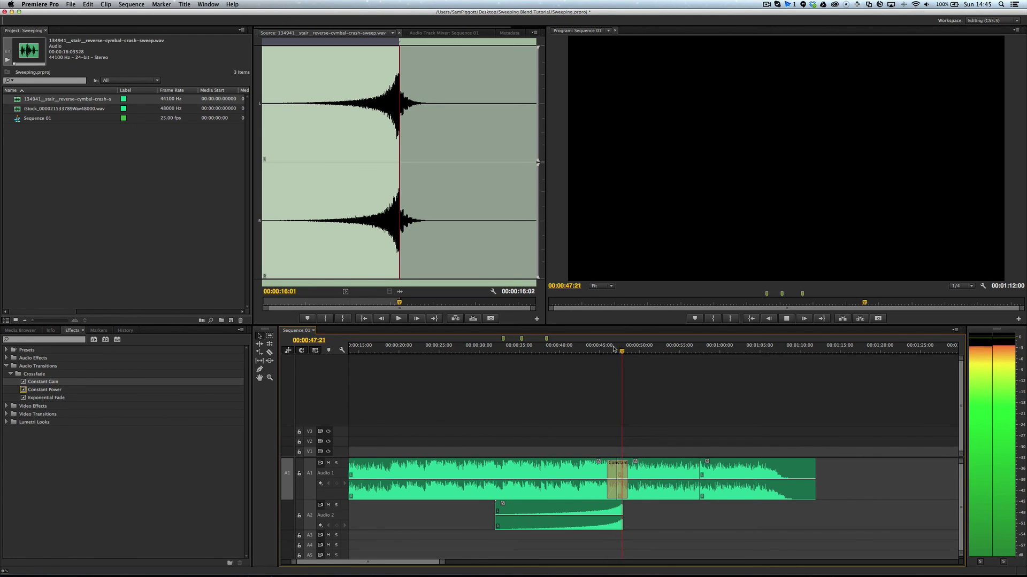
key(space)
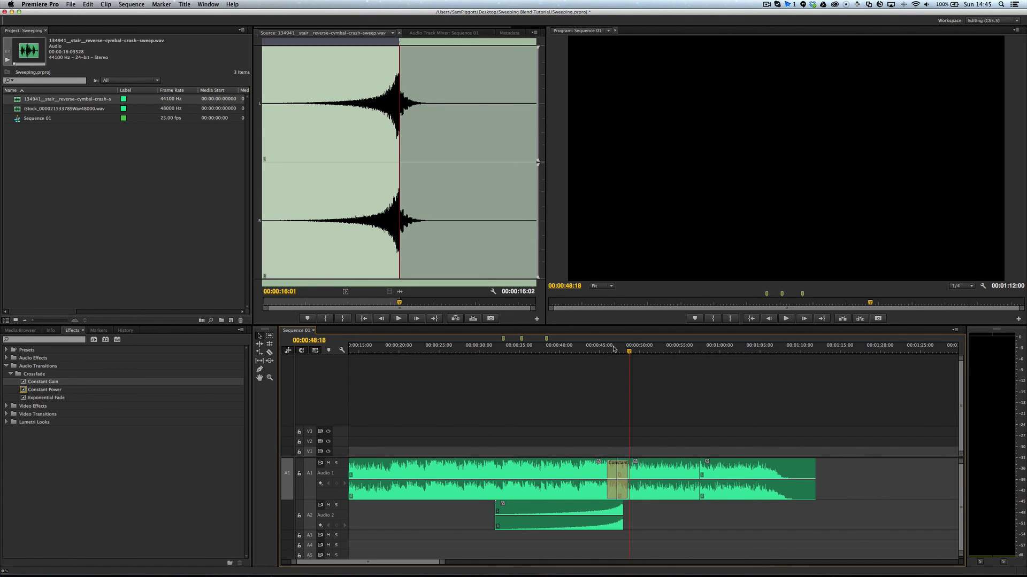